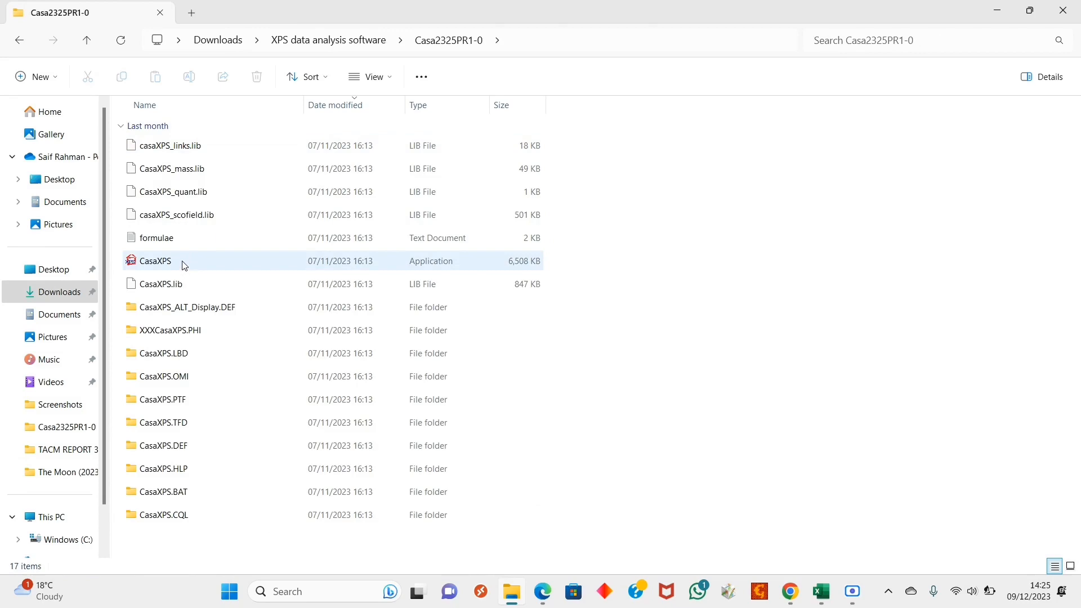
# Launch CasaXPS from the file folder and open the VAMAS file Sample20 DLC05 Etch 0_1800.vms from Downloads.
pyautogui.doubleClick(185, 263)
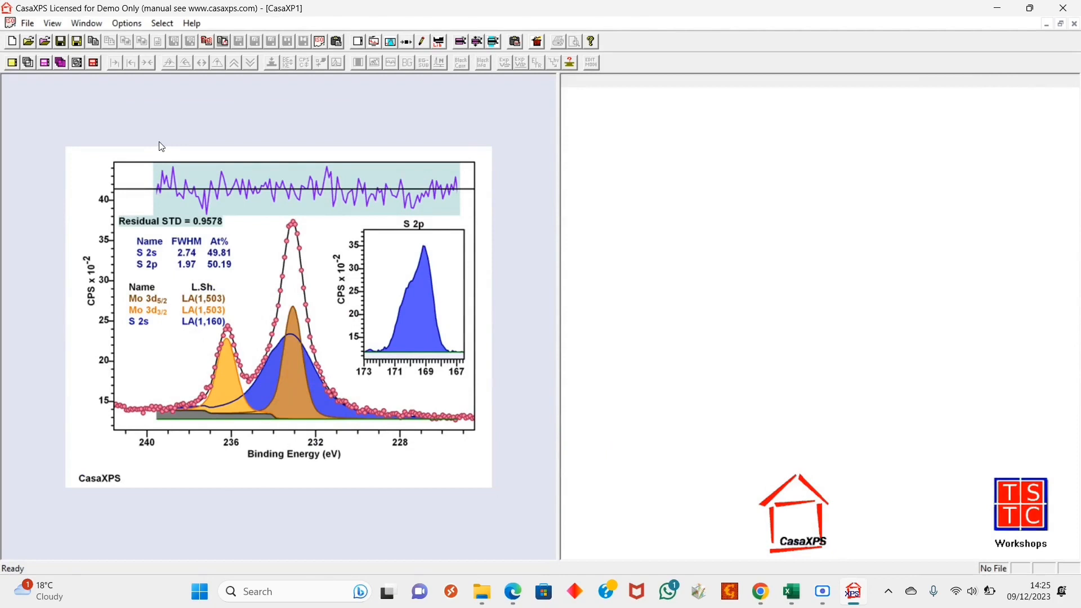
pyautogui.click(28, 23)
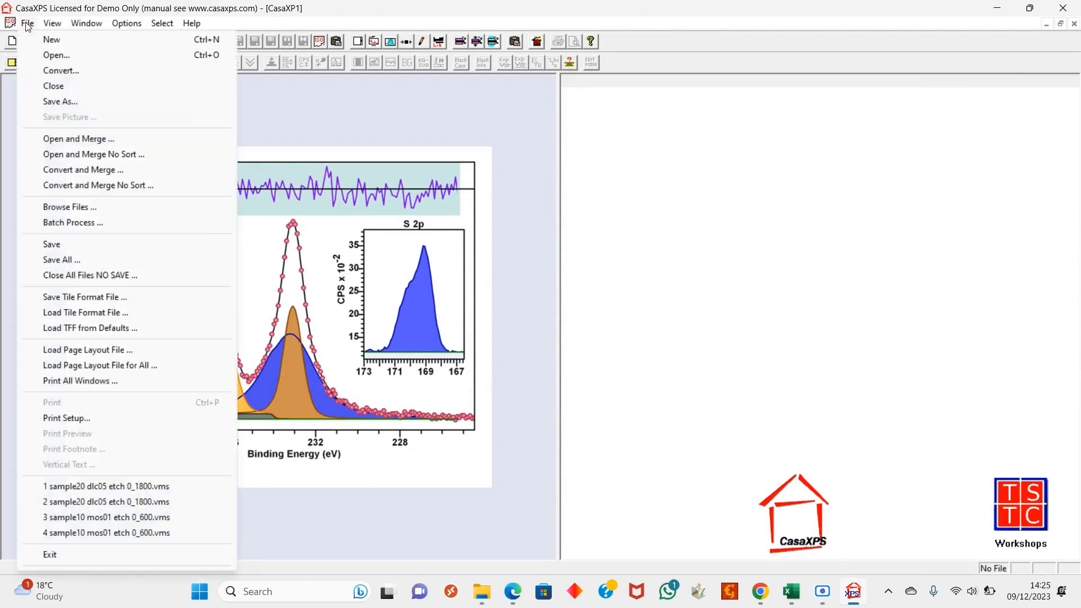
pyautogui.click(56, 55)
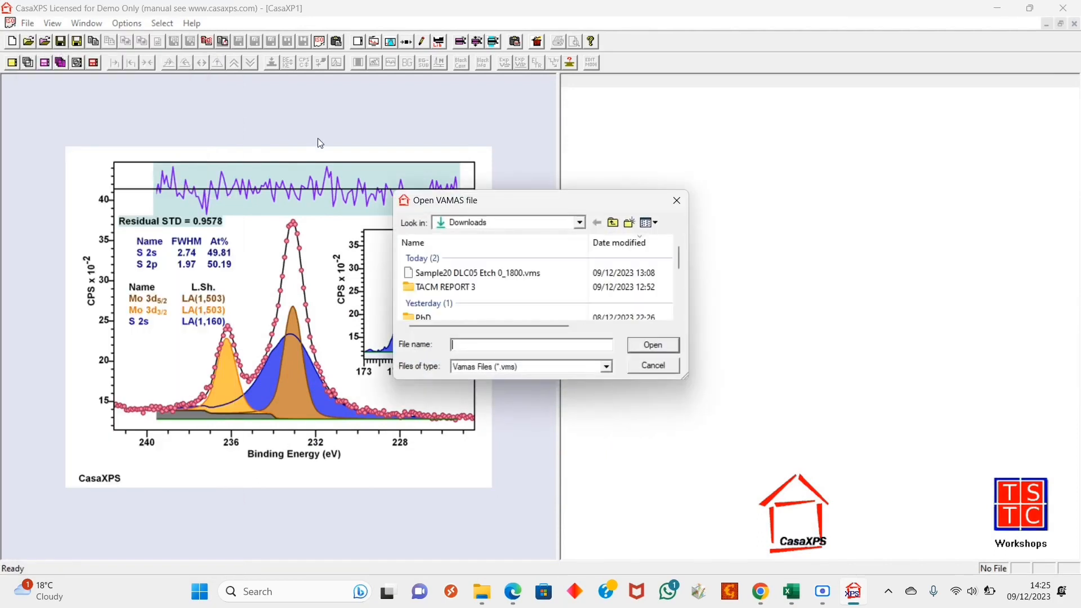
pyautogui.click(493, 270)
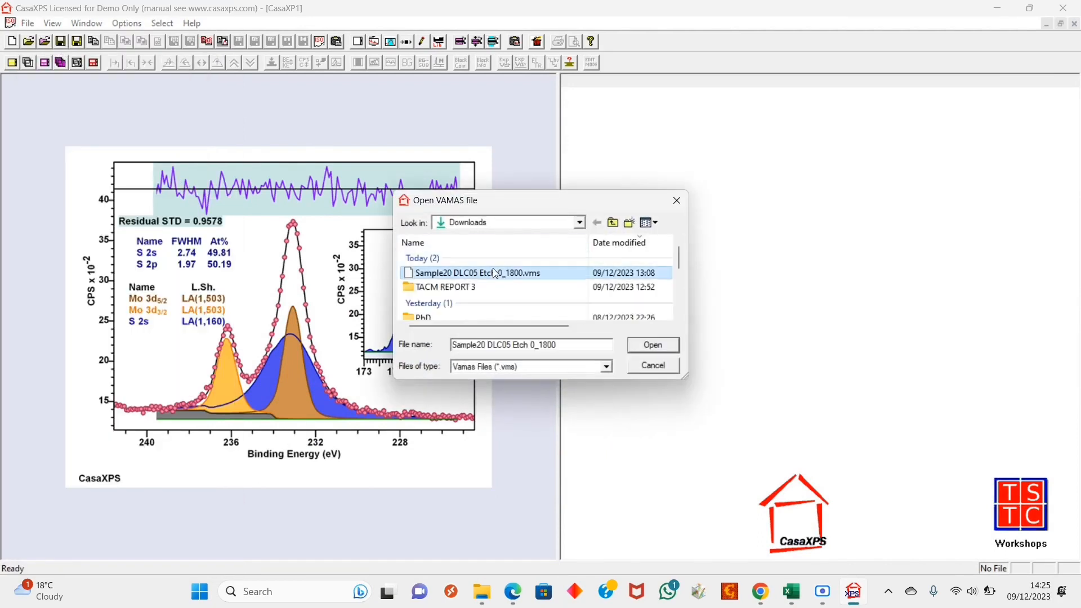
pyautogui.click(652, 343)
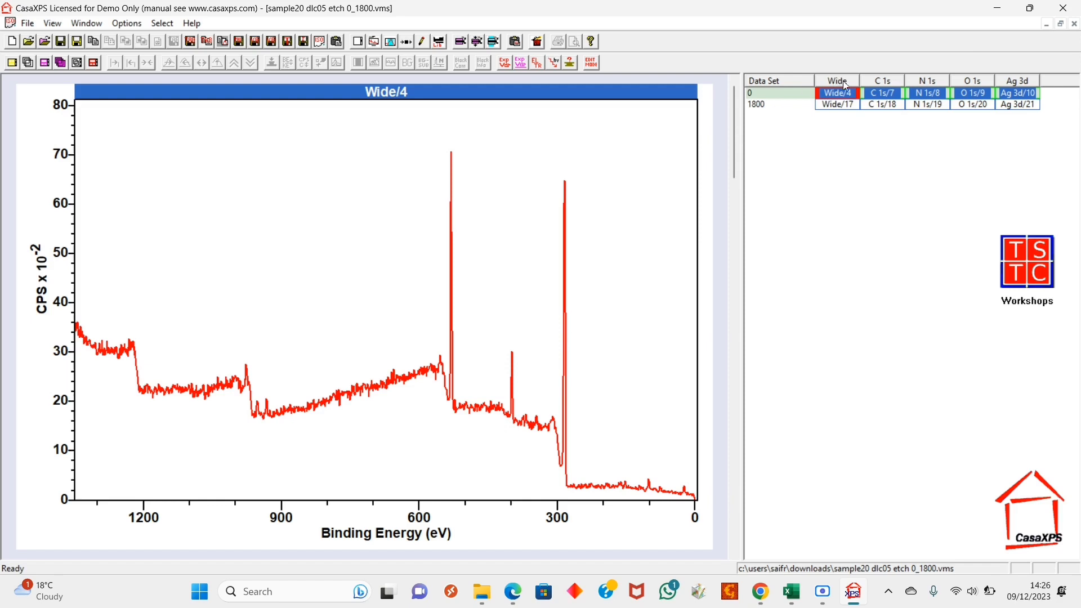
# Display the C 1s/7 spectrum and open its quantification parameters, moved clear of the plot.
pyautogui.click(876, 93)
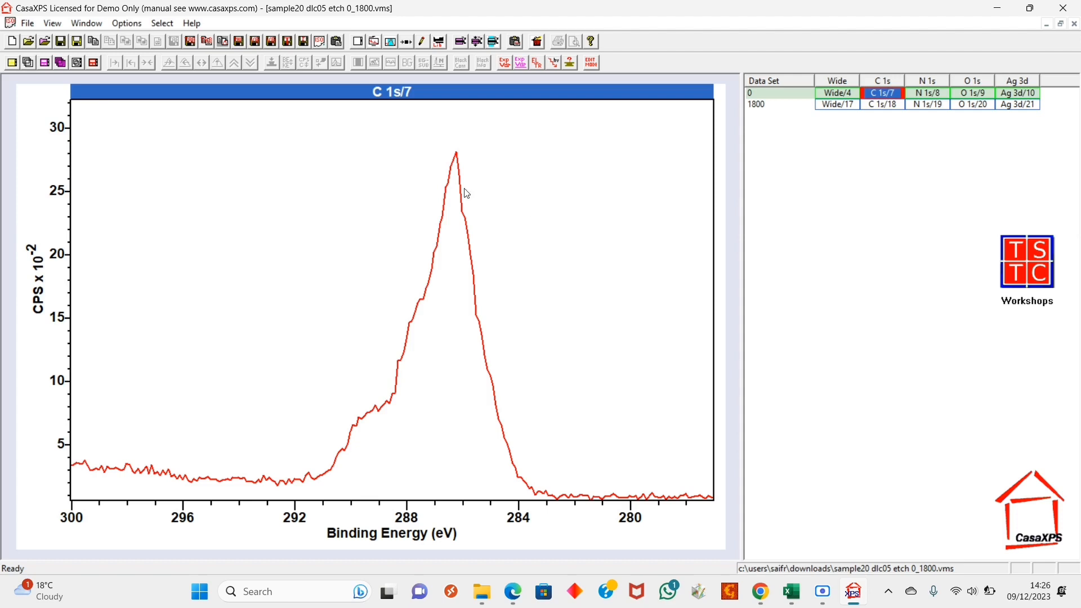
pyautogui.click(390, 42)
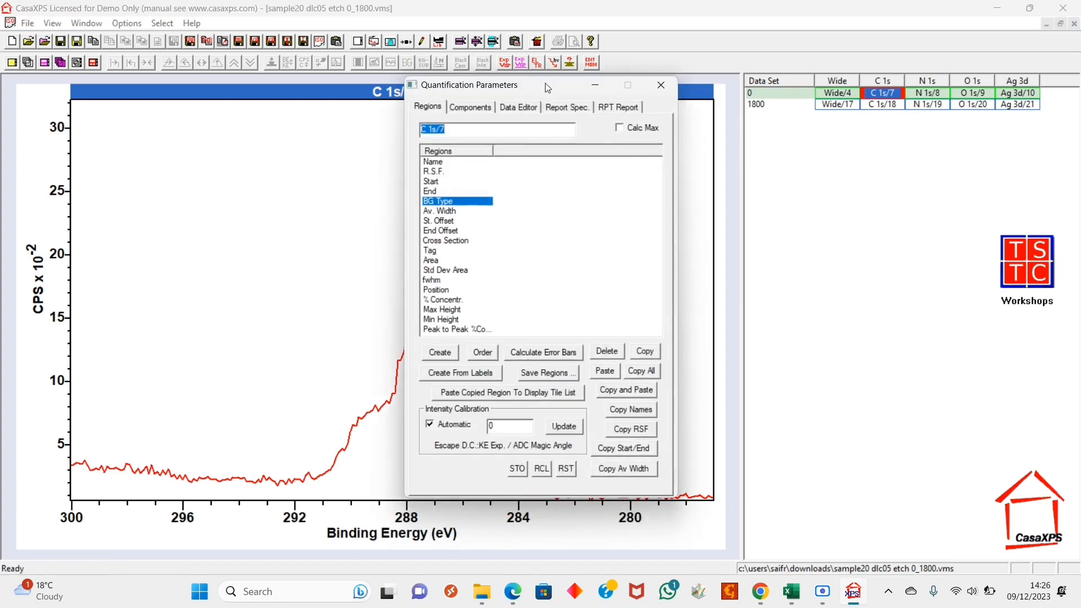
pyautogui.moveTo(549, 88); pyautogui.dragTo(921, 141)
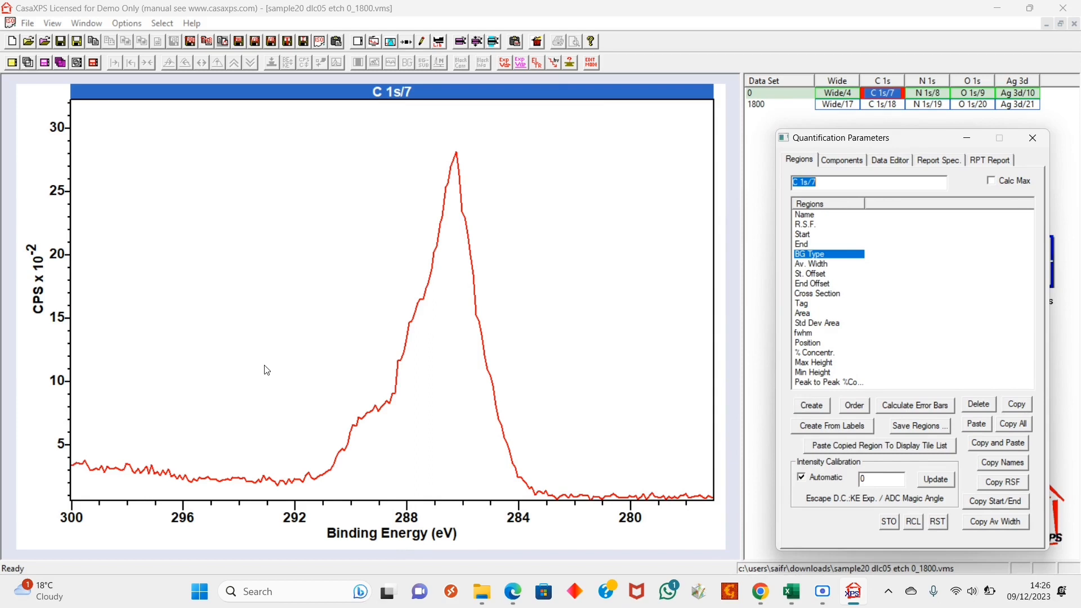
# Create a region on the C 1s spectrum and adjust its limits to about 291.56 eV start and 283.29 eV end.
pyautogui.click(811, 407)
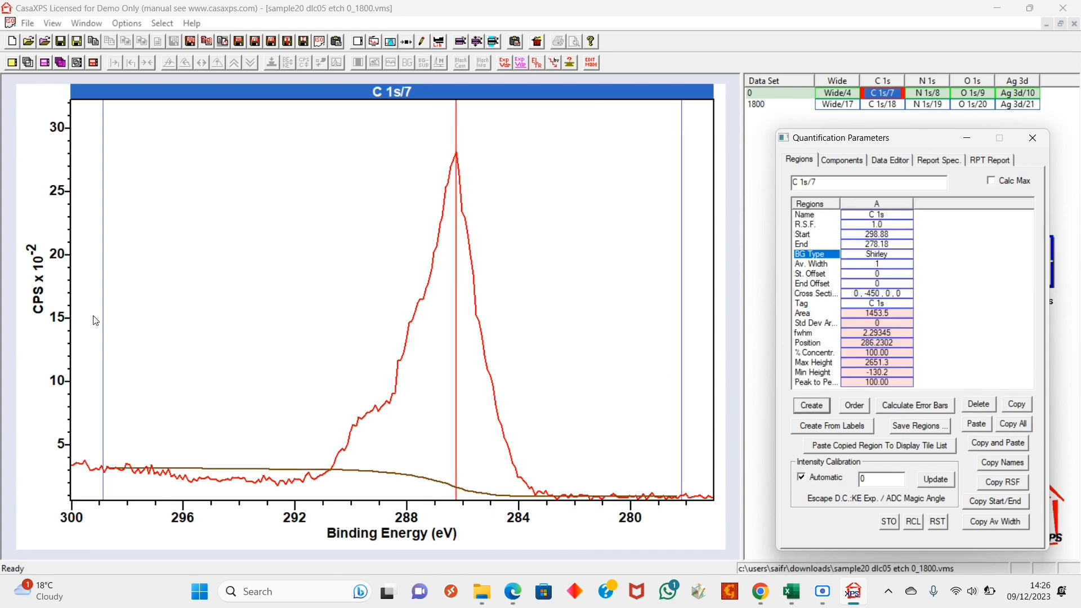
pyautogui.moveTo(104, 323); pyautogui.dragTo(308, 331)
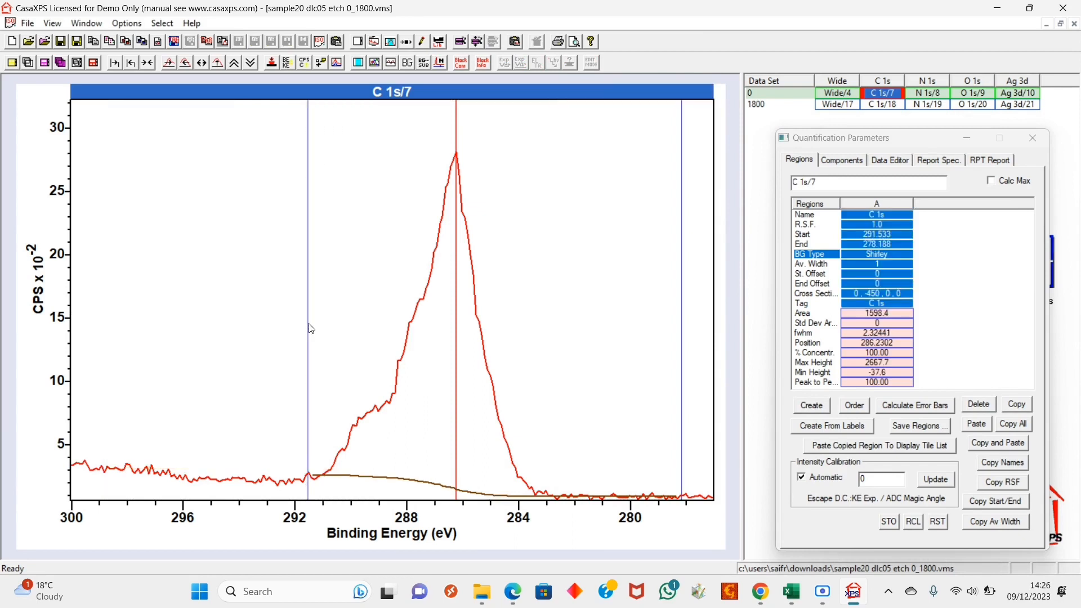
pyautogui.moveTo(681, 337); pyautogui.dragTo(540, 355)
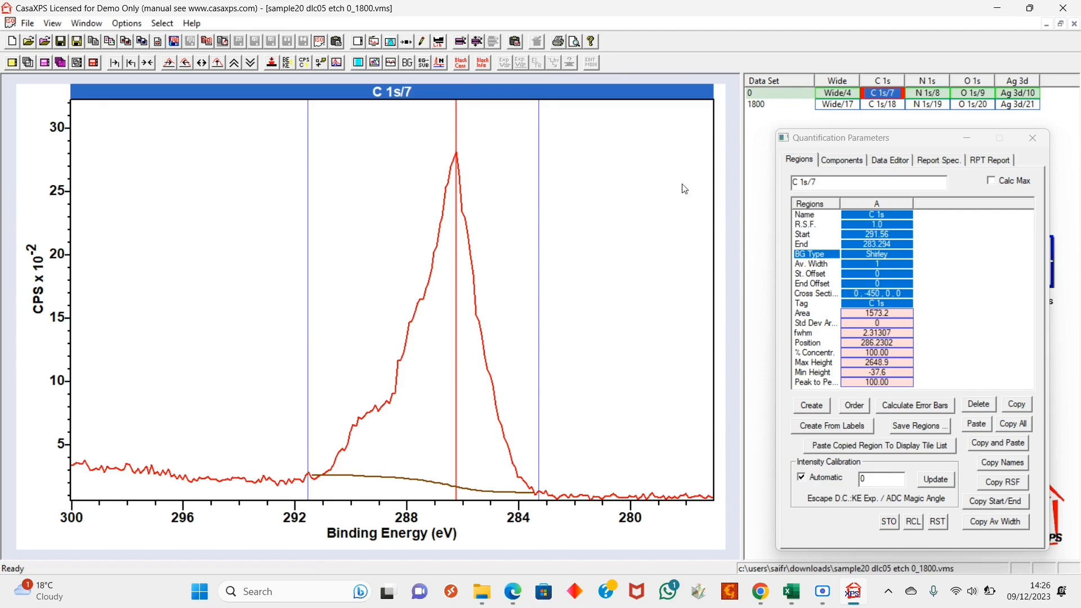
# Create four fit components, A to D, for the C 1s spectrum.
pyautogui.click(854, 165)
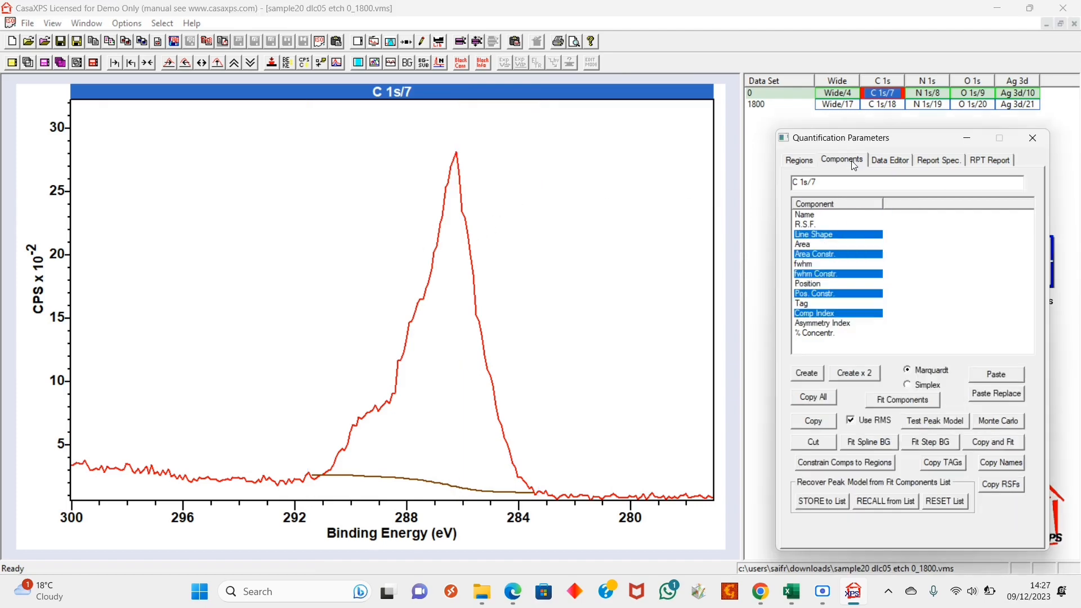
pyautogui.click(803, 376)
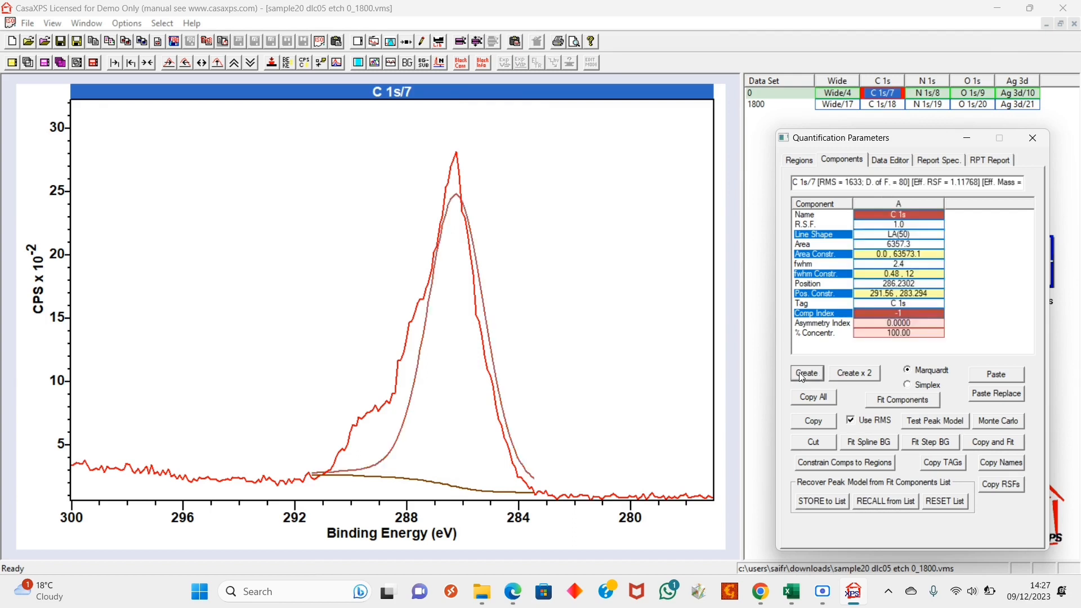
pyautogui.click(804, 375)
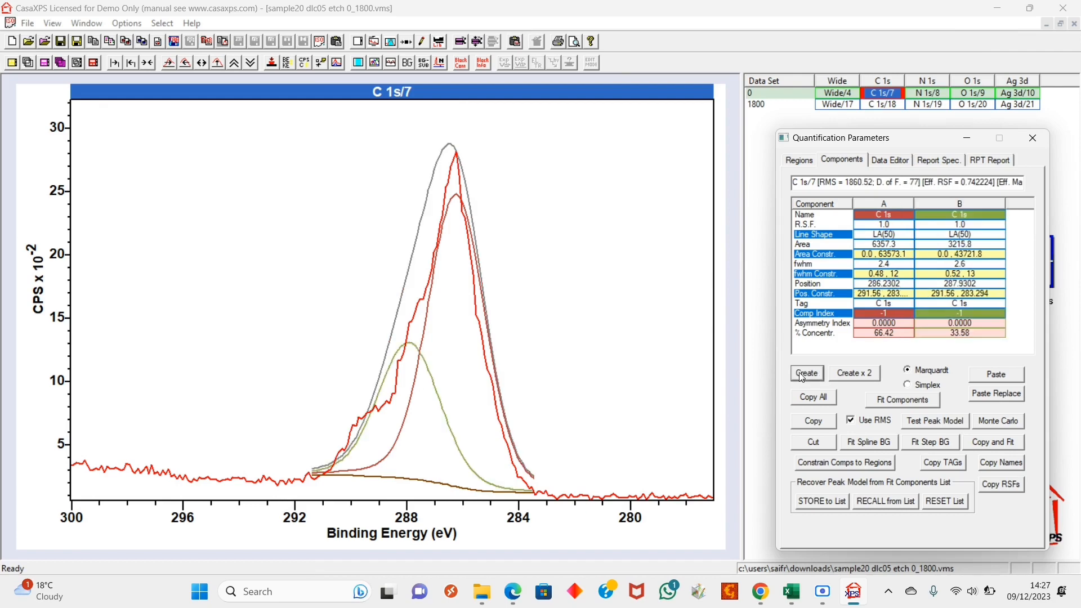
pyautogui.click(803, 374)
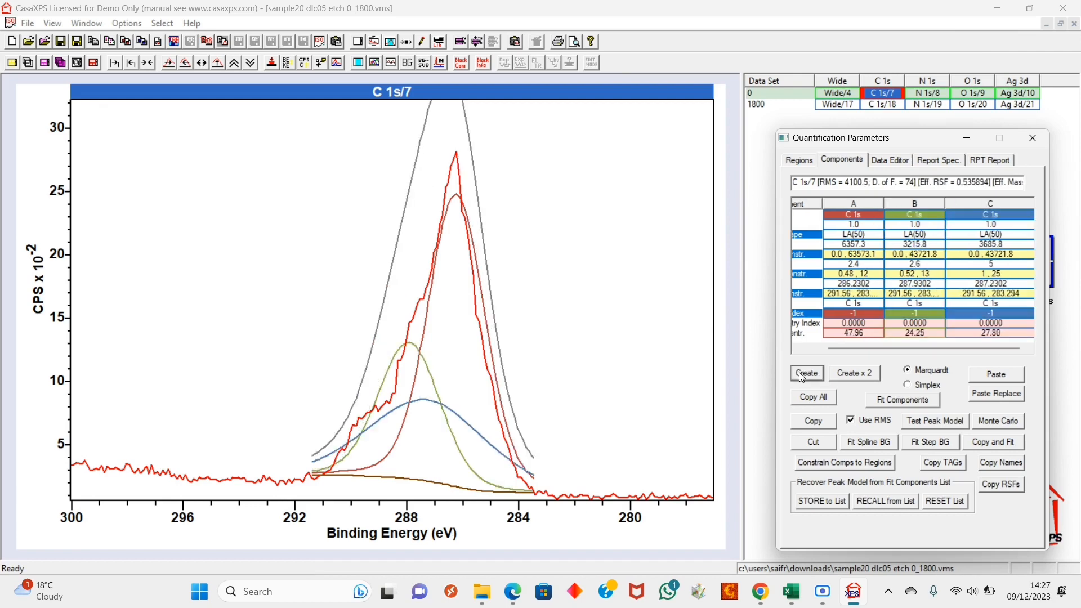
pyautogui.click(803, 374)
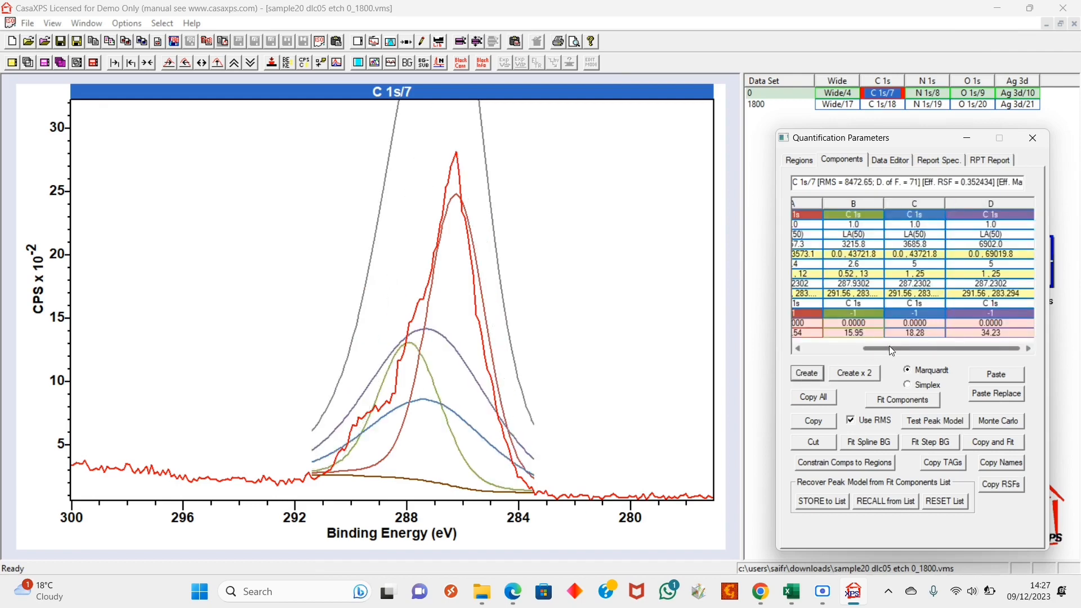
# Name component A "C-C, C-H".
pyautogui.moveTo(892, 350); pyautogui.dragTo(816, 346)
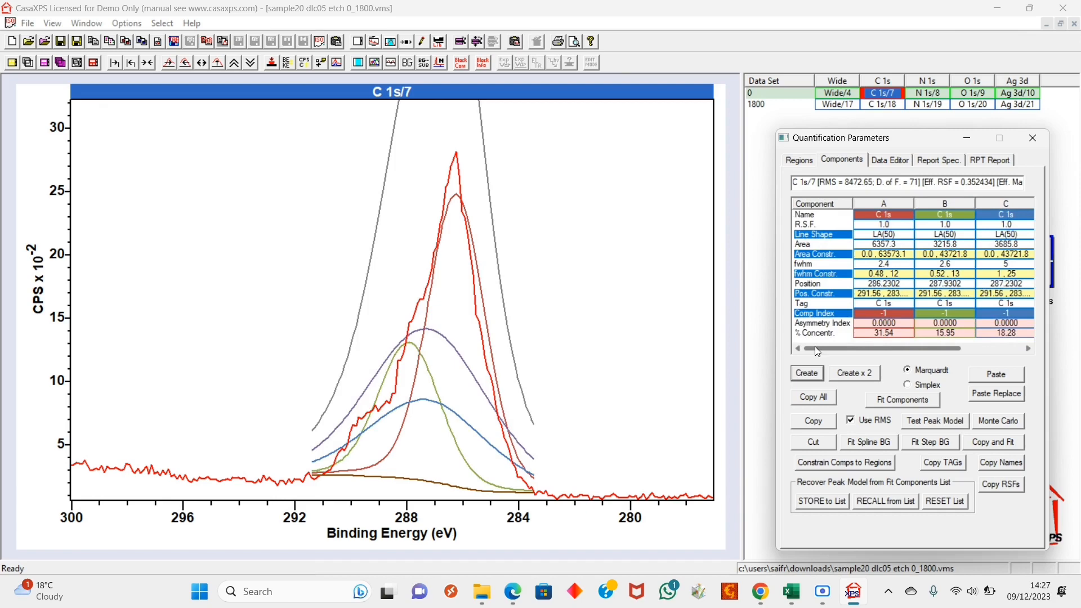
pyautogui.click(894, 216)
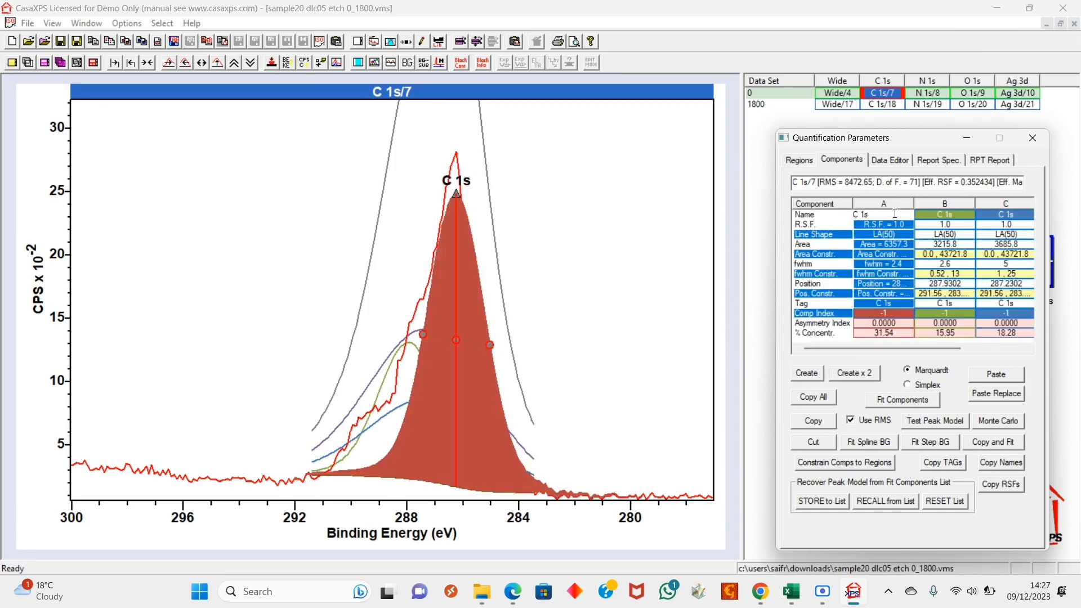
pyautogui.press('BackSpace')
pyautogui.press('BackSpace')
pyautogui.press('BackSpace')
pyautogui.write('-C, C-H')
pyautogui.press('Return')
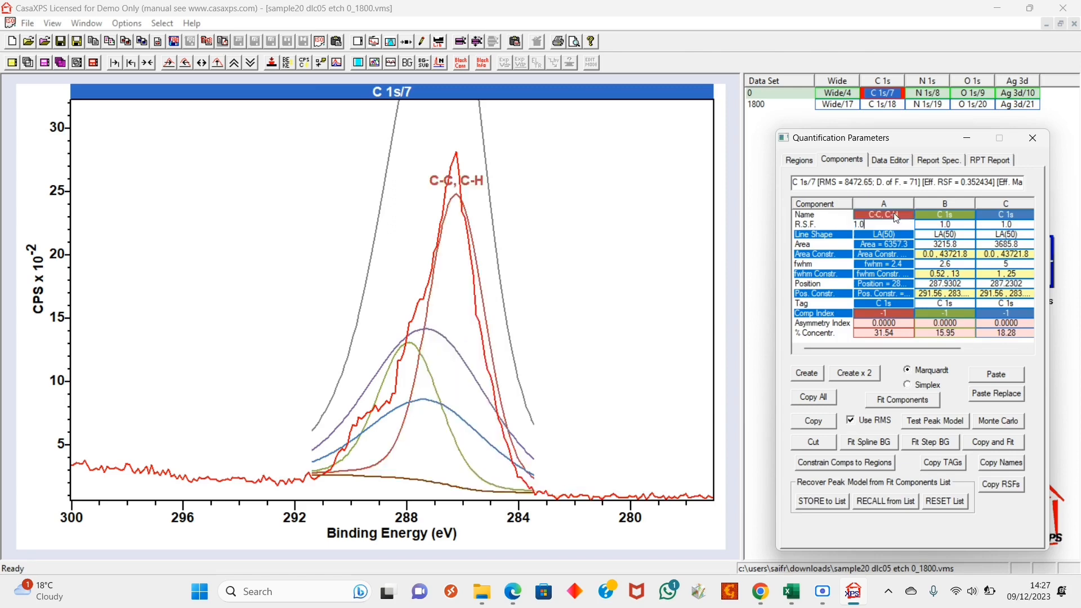
# Name component B "C-OH, C-O-C".
pyautogui.click(959, 213)
pyautogui.press('BackSpace')
pyautogui.press('BackSpace')
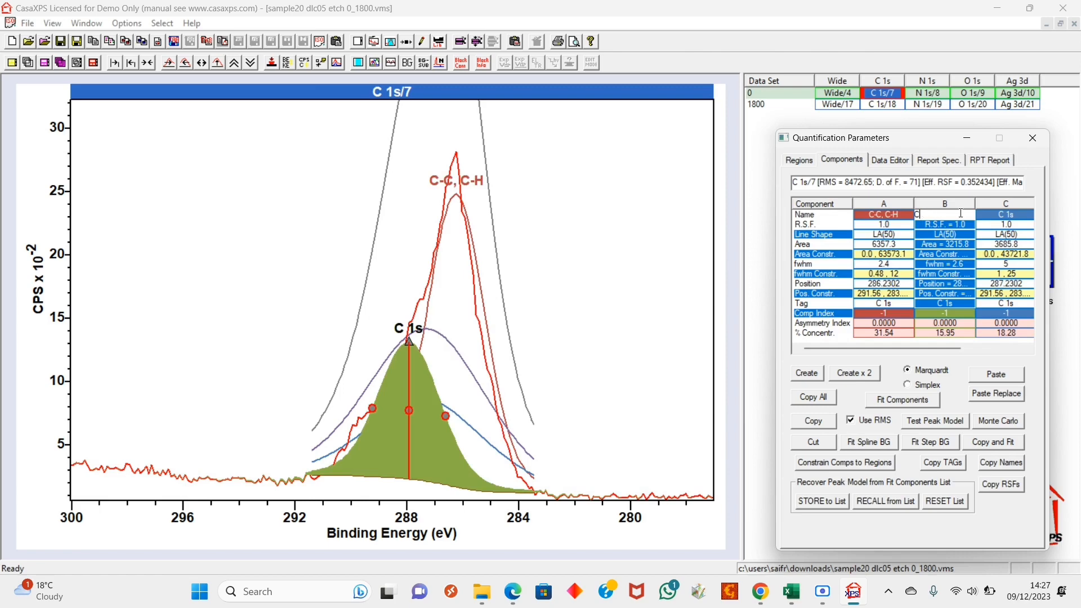
pyautogui.write('-OH, C-O-C')
pyautogui.press('Return')
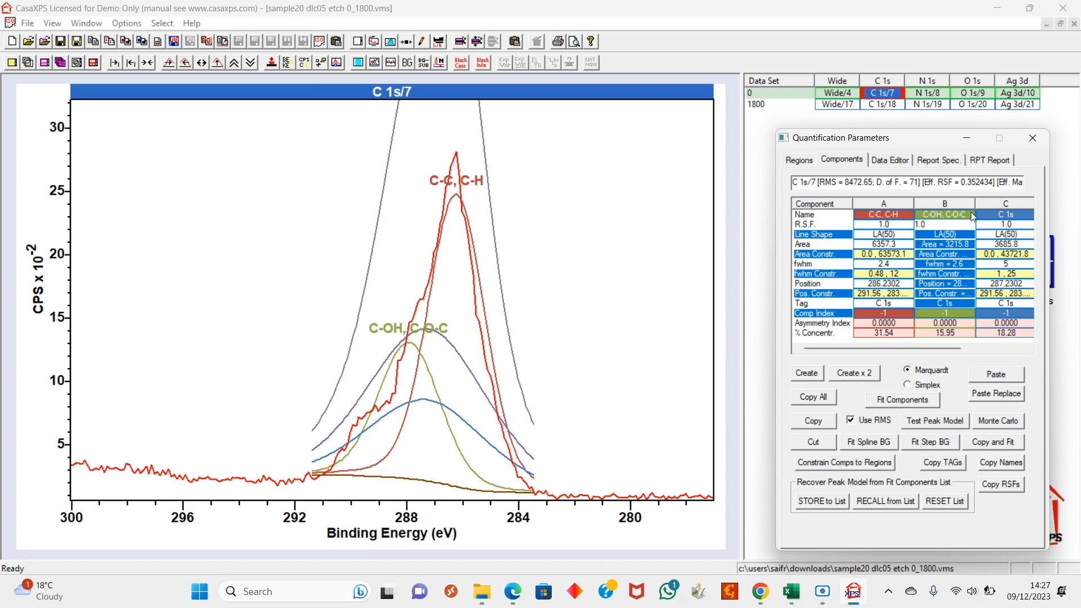
# Name component C "C=O".
pyautogui.click(1016, 215)
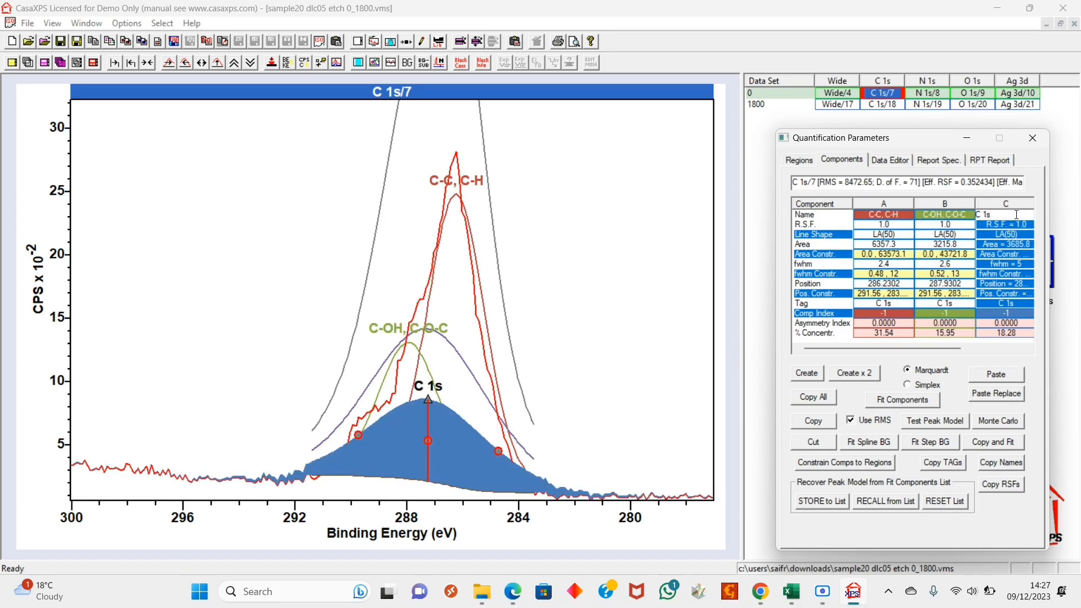
pyautogui.press('BackSpace')
pyautogui.write('C=O')
pyautogui.press('Return')
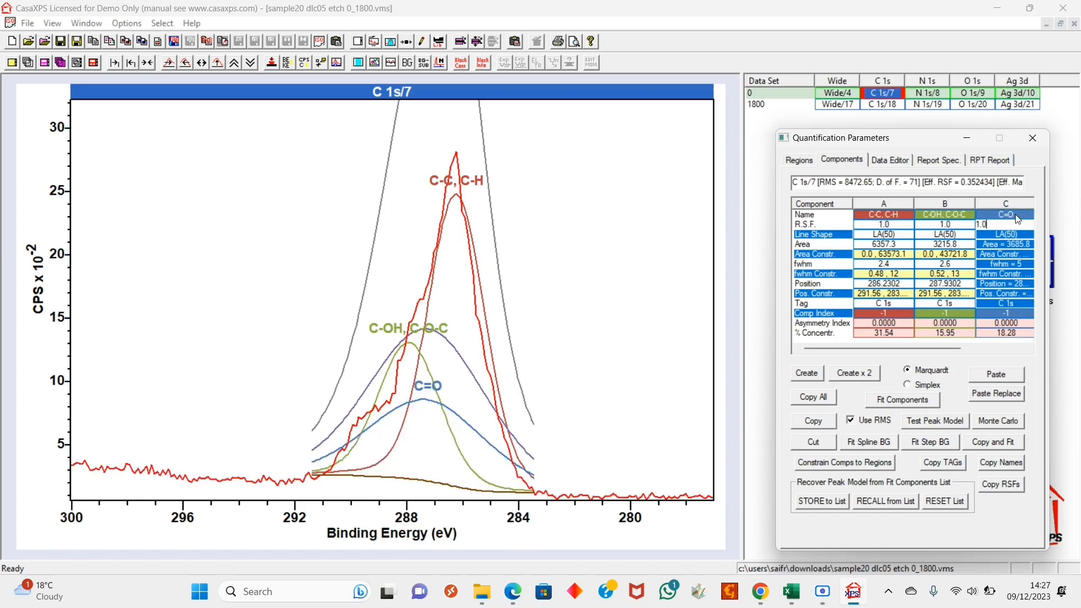
# Name component D "O-C=O".
pyautogui.moveTo(926, 353); pyautogui.dragTo(1022, 354)
pyautogui.click(1000, 215)
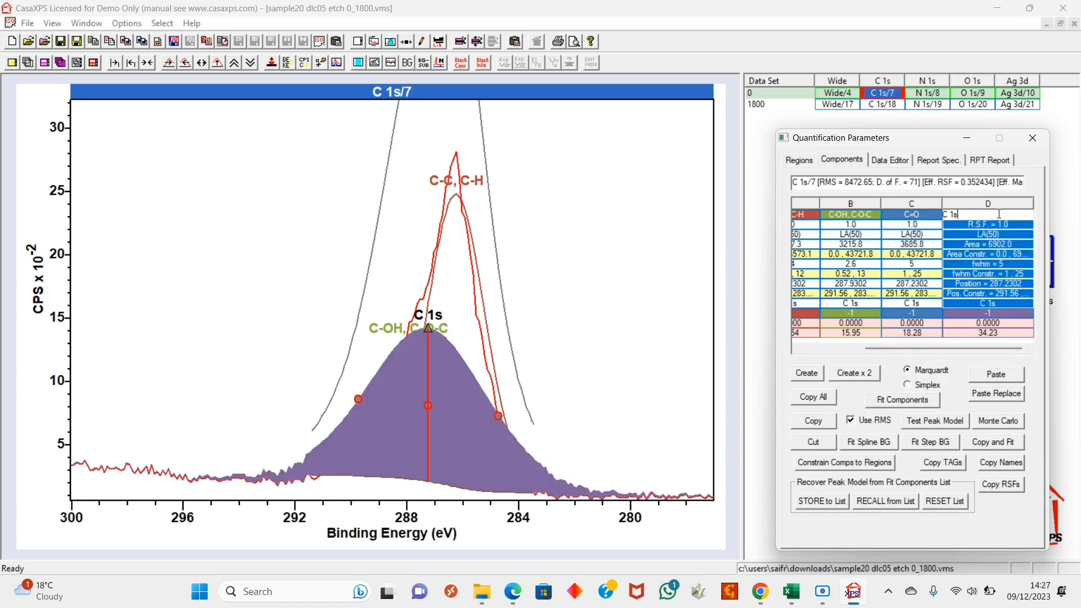
pyautogui.press('BackSpace')
pyautogui.press('BackSpace')
pyautogui.press('BackSpace')
pyautogui.press('BackSpace')
pyautogui.write('O-C=')
pyautogui.press('Return')
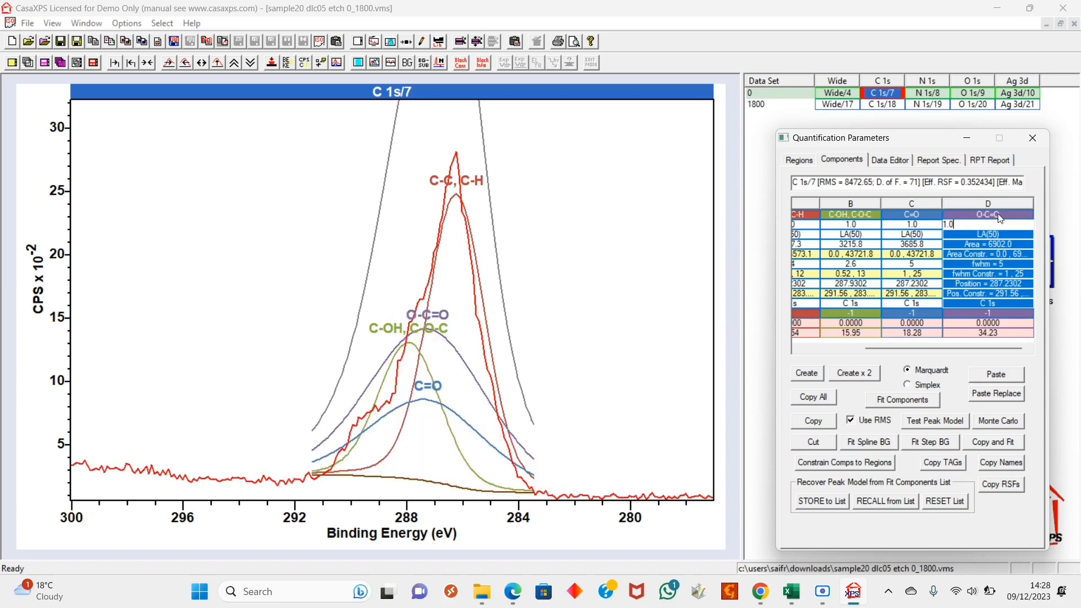
# Set the position constraint of the C-OH, C-O-C component to A + 1.5.
pyautogui.moveTo(929, 347); pyautogui.dragTo(853, 348)
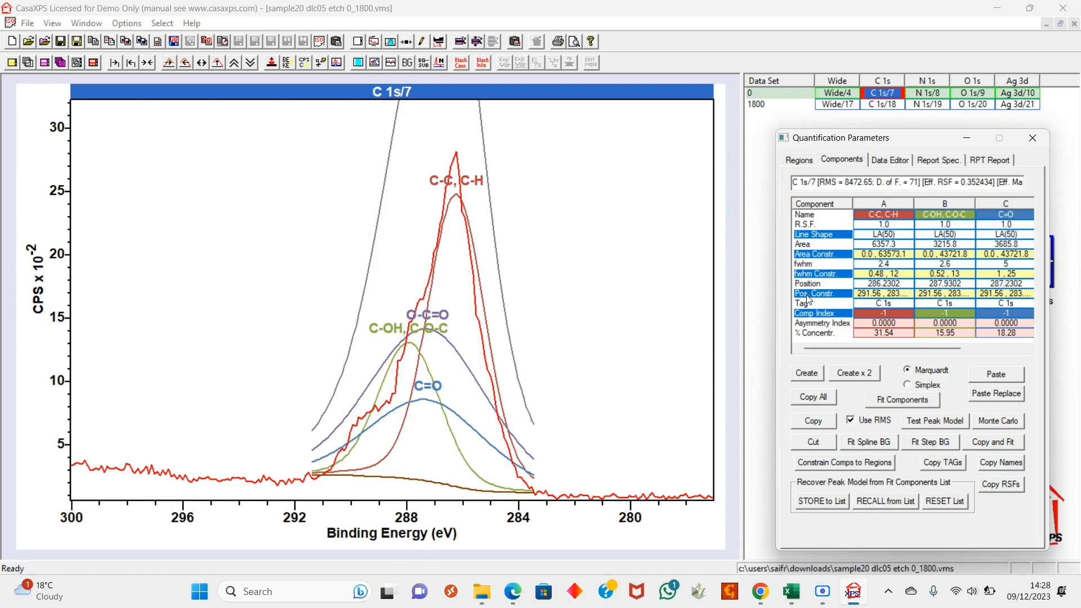
pyautogui.click(958, 292)
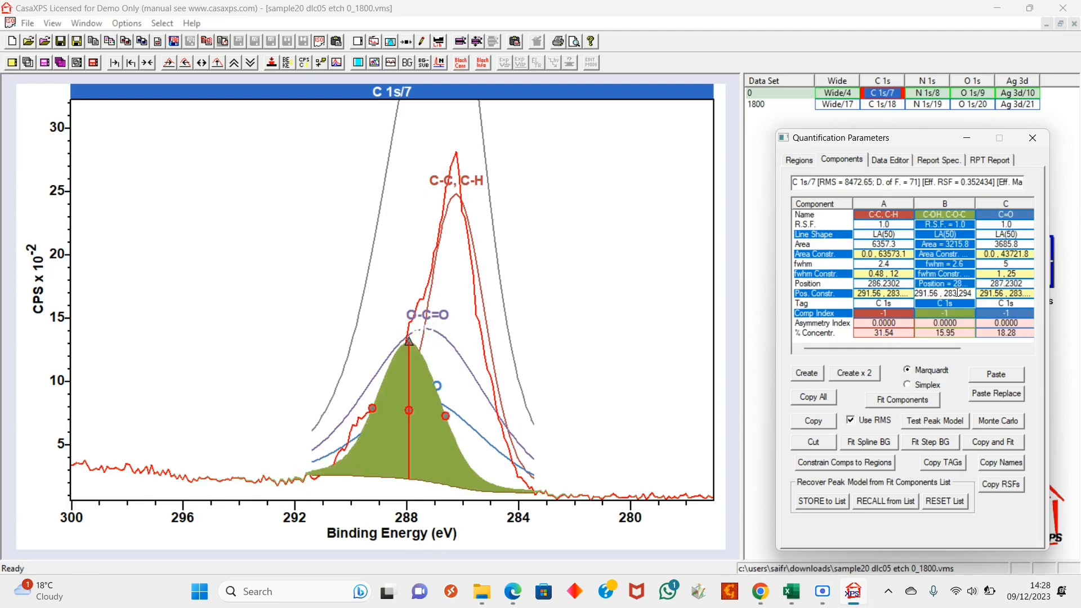
pyautogui.press('BackSpace')
pyautogui.press('BackSpace')
pyautogui.press('BackSpace')
pyautogui.press('BackSpace')
pyautogui.press('BackSpace')
pyautogui.press('BackSpace')
pyautogui.press('BackSpace')
pyautogui.press('BackSpace')
pyautogui.press('BackSpace')
pyautogui.press('BackSpace')
pyautogui.press('BackSpace')
pyautogui.press('BackSpace')
pyautogui.press('BackSpace')
pyautogui.press('BackSpace')
pyautogui.press('BackSpace')
pyautogui.press('BackSpace')
pyautogui.write('A')
pyautogui.press('Return')
# Set the position constraint of the C=O component to A + 3.
pyautogui.click(1020, 293)
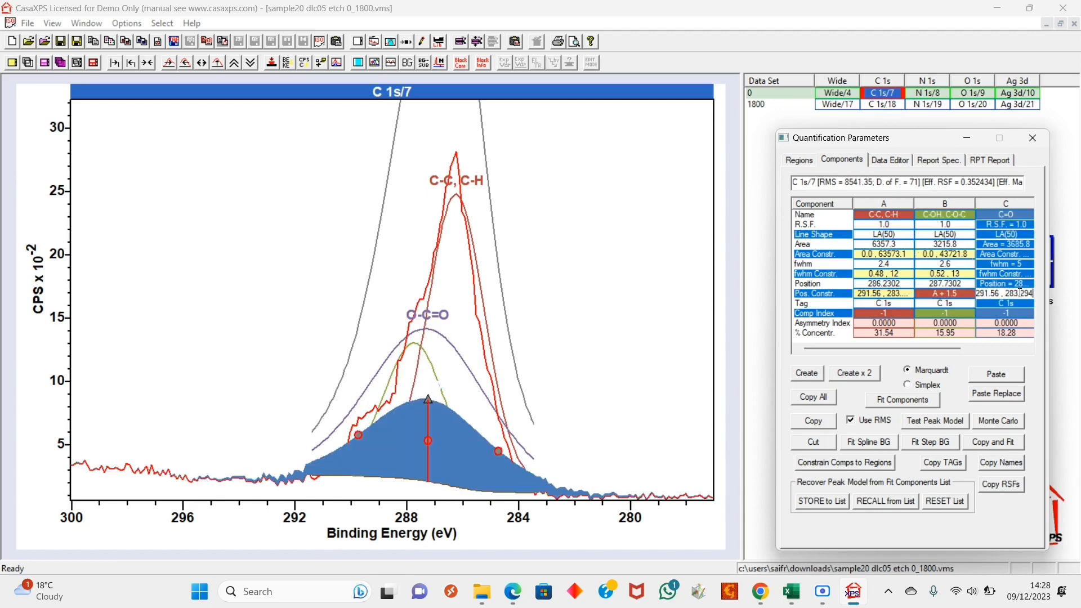
pyautogui.press('BackSpace')
pyautogui.press('BackSpace')
pyautogui.press('BackSpace')
pyautogui.press('BackSpace')
pyautogui.press('BackSpace')
pyautogui.press('BackSpace')
pyautogui.press('BackSpace')
pyautogui.press('BackSpace')
pyautogui.press('BackSpace')
pyautogui.press('BackSpace')
pyautogui.press('BackSpace')
pyautogui.press('BackSpace')
pyautogui.press('BackSpace')
pyautogui.press('BackSpace')
pyautogui.press('BackSpace')
pyautogui.press('BackSpace')
pyautogui.write('A+3')
pyautogui.press('Return')
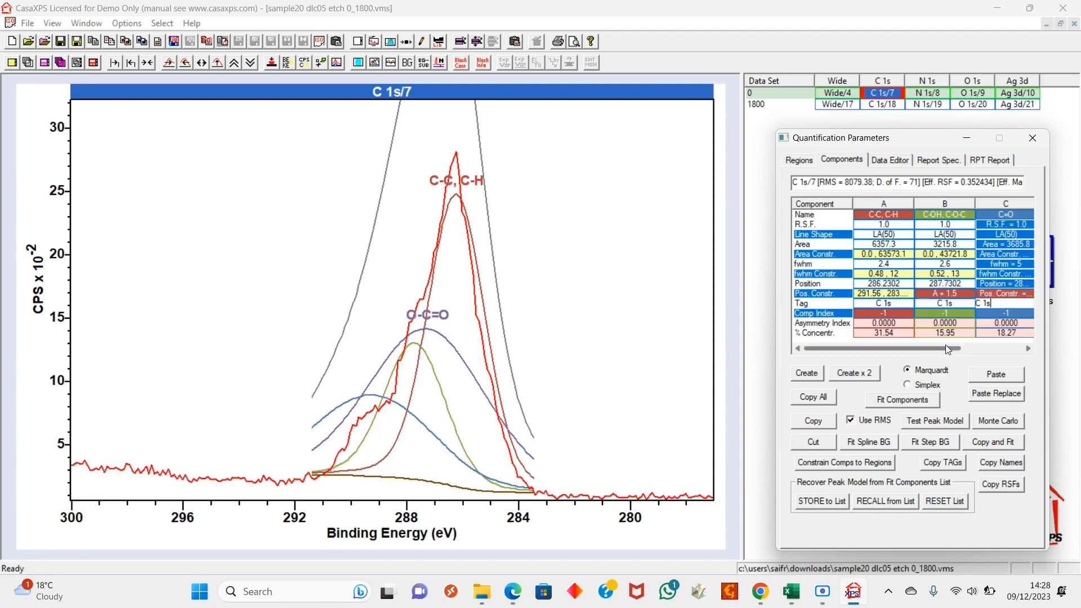
# Set the position constraint of the O-C=O component to A + 4.
pyautogui.moveTo(948, 350); pyautogui.dragTo(1008, 349)
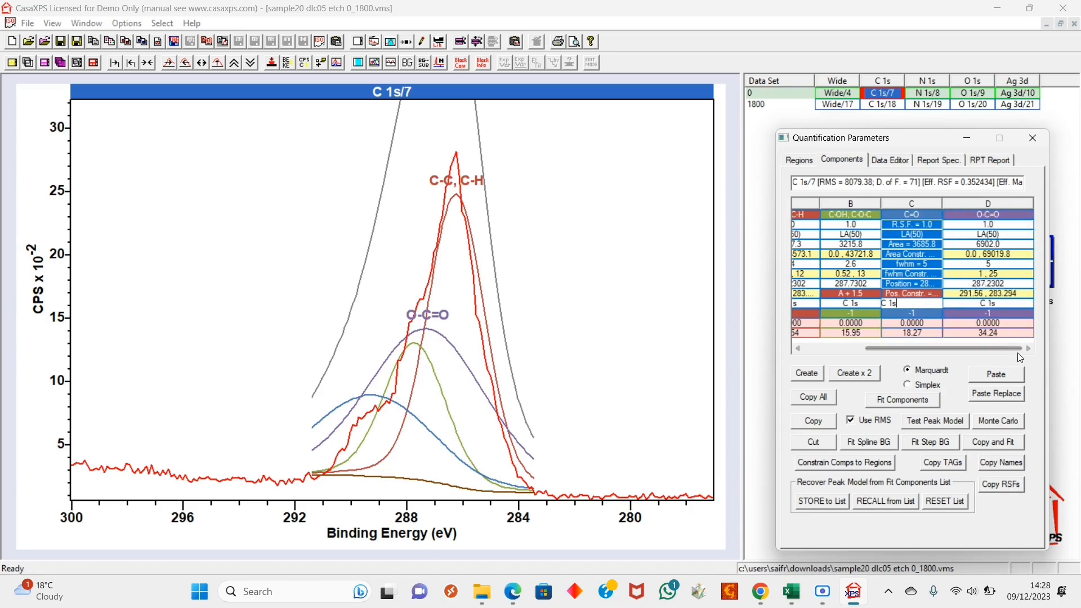
pyautogui.click(1025, 292)
pyautogui.press('BackSpace')
pyautogui.press('BackSpace')
pyautogui.press('BackSpace')
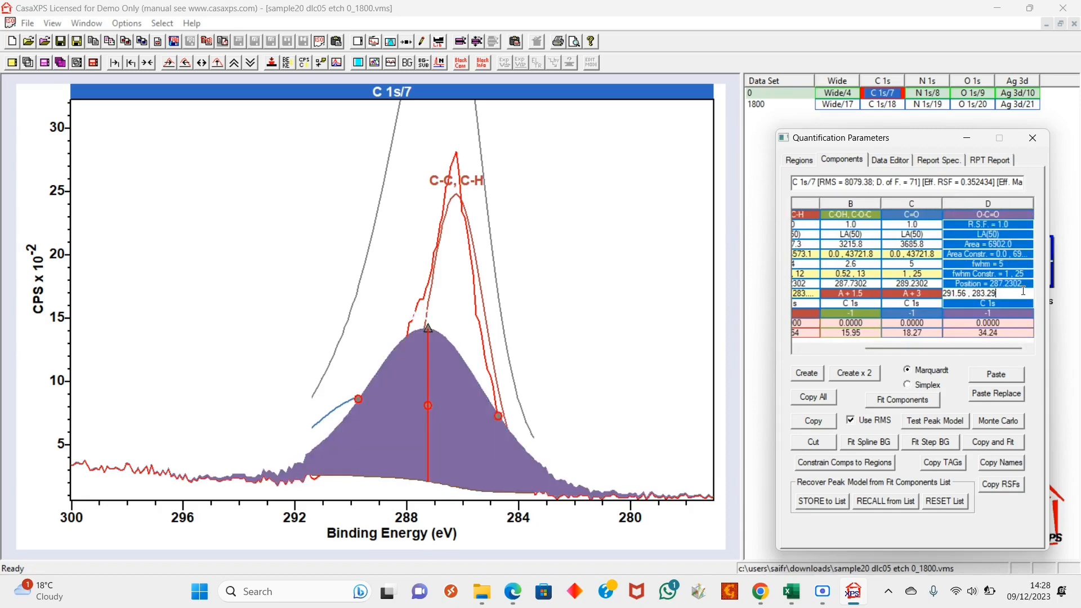
pyautogui.press('BackSpace')
pyautogui.press('BackSpace')
pyautogui.press('BackSpace')
pyautogui.press('BackSpace')
pyautogui.press('BackSpace')
pyautogui.press('BackSpace')
pyautogui.press('BackSpace')
pyautogui.press('BackSpace')
pyautogui.press('BackSpace')
pyautogui.press('BackSpace')
pyautogui.press('BackSpace')
pyautogui.press('BackSpace')
pyautogui.press('BackSpace')
pyautogui.write('A + 4')
pyautogui.press('Return')
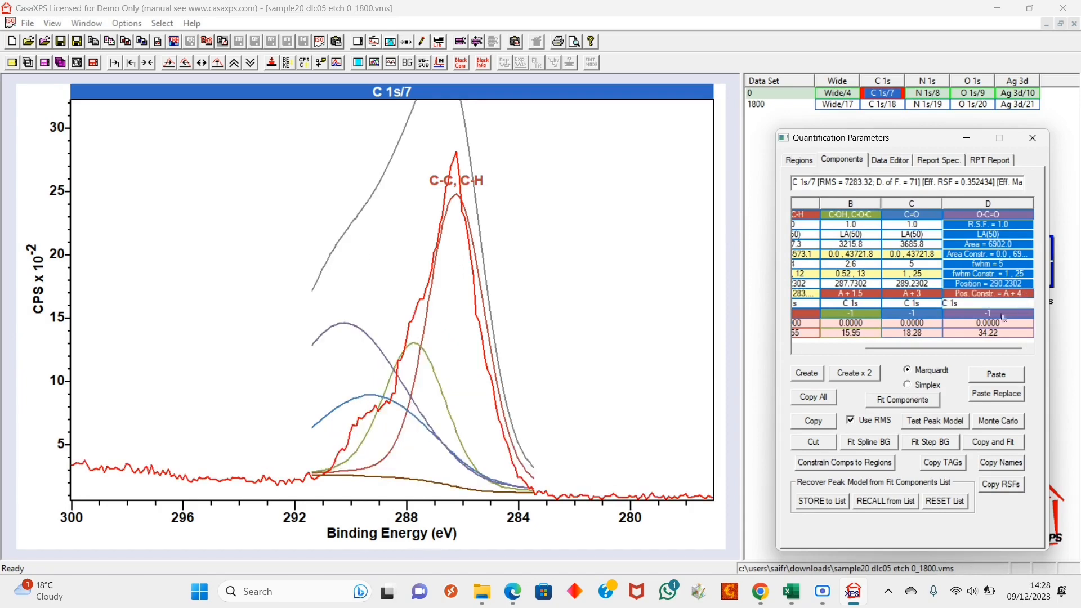
# Set the fwhm constraint of the C-OH, C-O-C component to A * 1.
pyautogui.moveTo(977, 348); pyautogui.dragTo(916, 347)
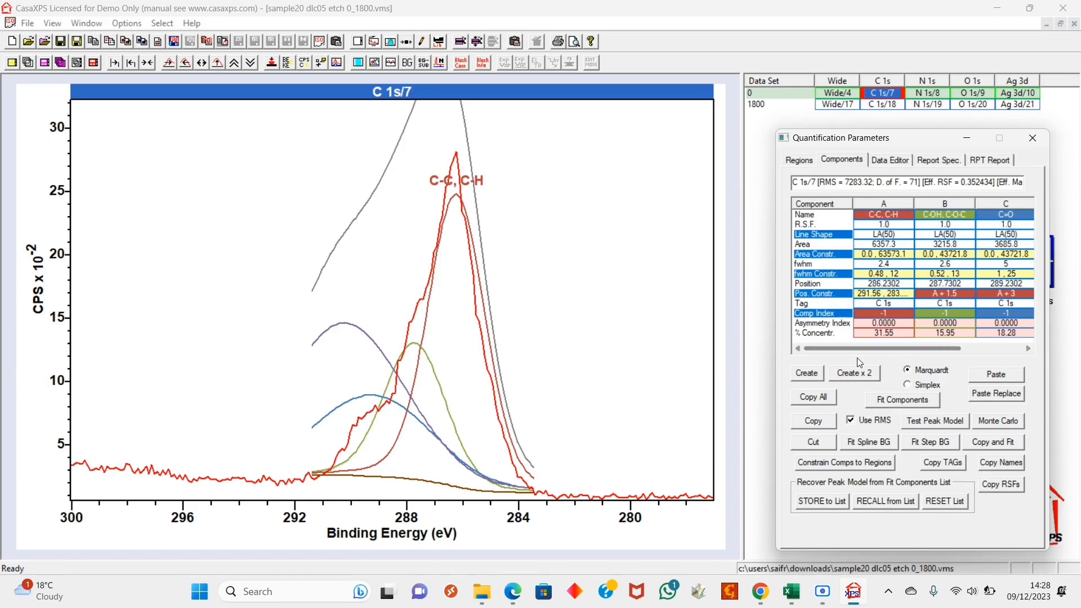
pyautogui.click(961, 295)
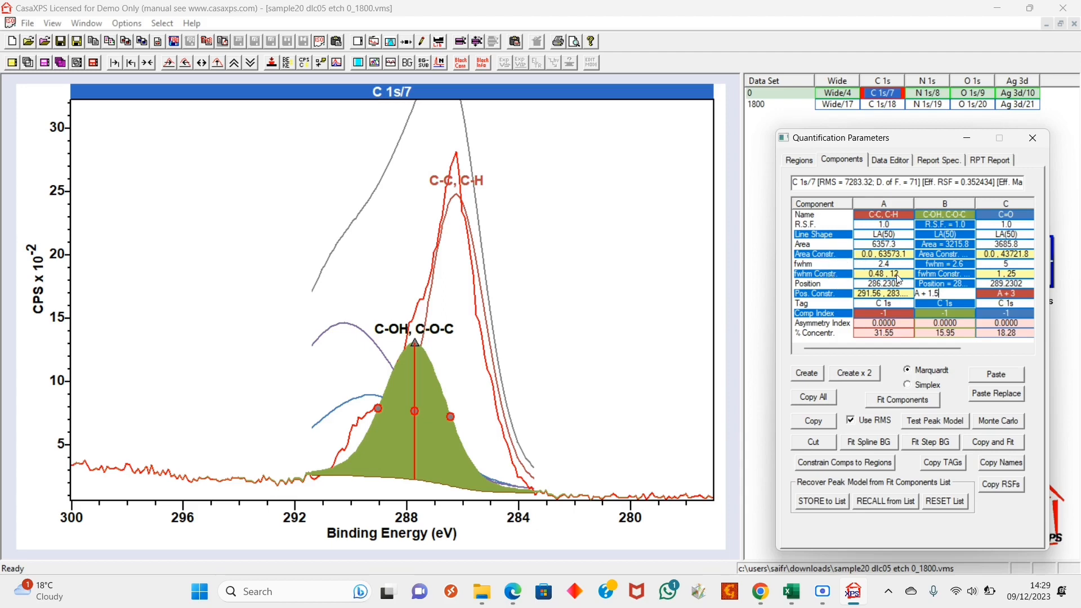
pyautogui.click(955, 275)
pyautogui.write('0.52 , 13')
pyautogui.press('BackSpace')
pyautogui.press('BackSpace')
pyautogui.press('BackSpace')
pyautogui.press('BackSpace')
pyautogui.press('BackSpace')
pyautogui.press('BackSpace')
pyautogui.press('BackSpace')
pyautogui.press('BackSpace')
pyautogui.press('BackSpace')
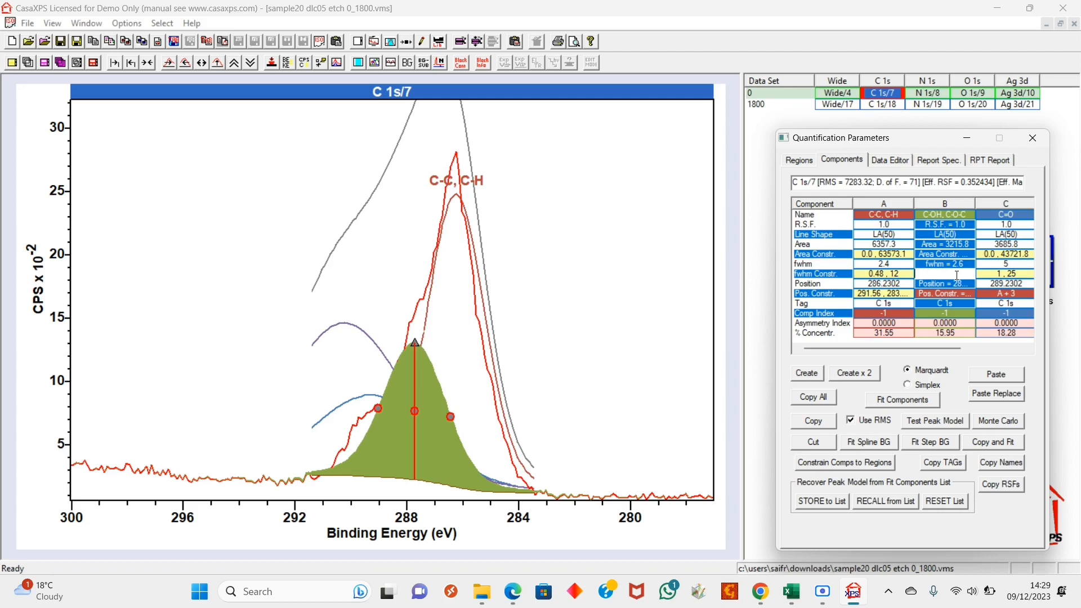
pyautogui.write('A*1')
pyautogui.press('Return')
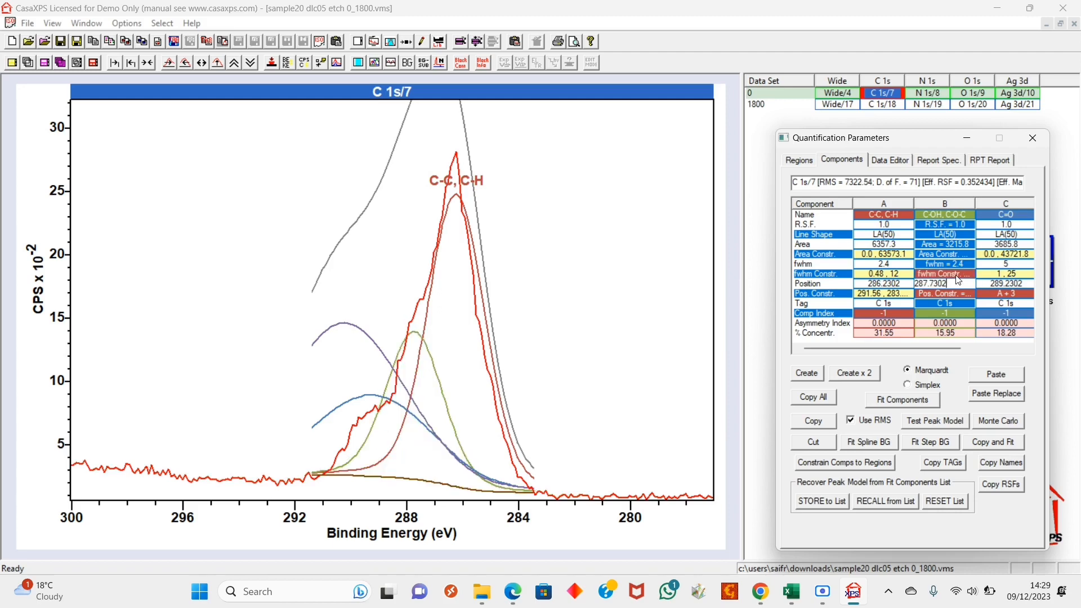
# Set the fwhm constraint of the C=O component to A * 1.
pyautogui.click(1017, 274)
pyautogui.press('BackSpace')
pyautogui.press('BackSpace')
pyautogui.press('BackSpace')
pyautogui.press('BackSpace')
pyautogui.press('BackSpace')
pyautogui.press('BackSpace')
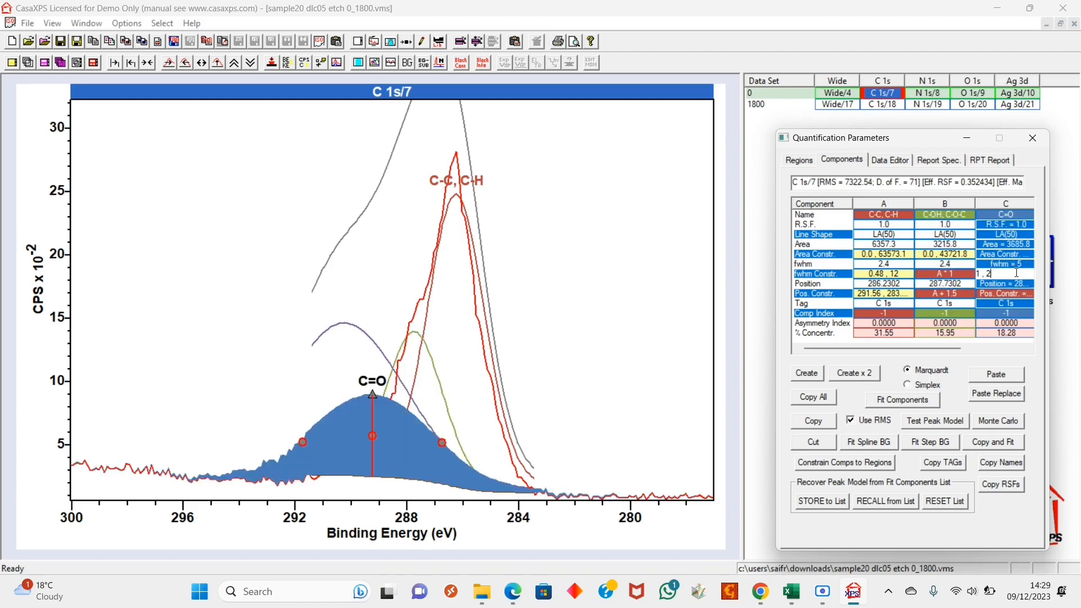
pyautogui.write('A*1')
pyautogui.press('Return')
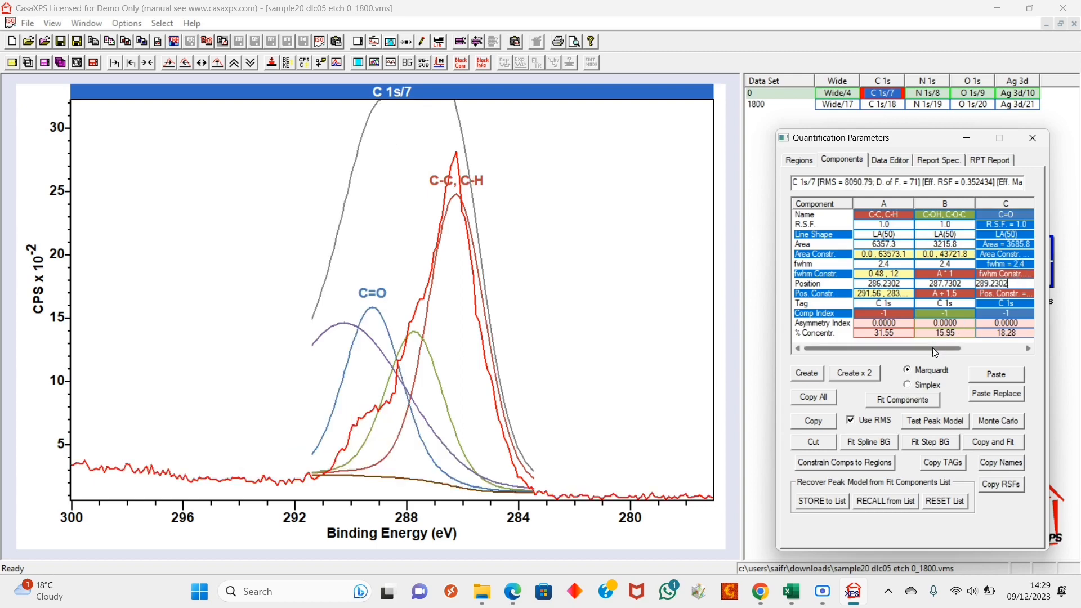
# Set the fwhm constraint of the O-C=O component to A * 1.
pyautogui.moveTo(933, 347); pyautogui.dragTo(1024, 354)
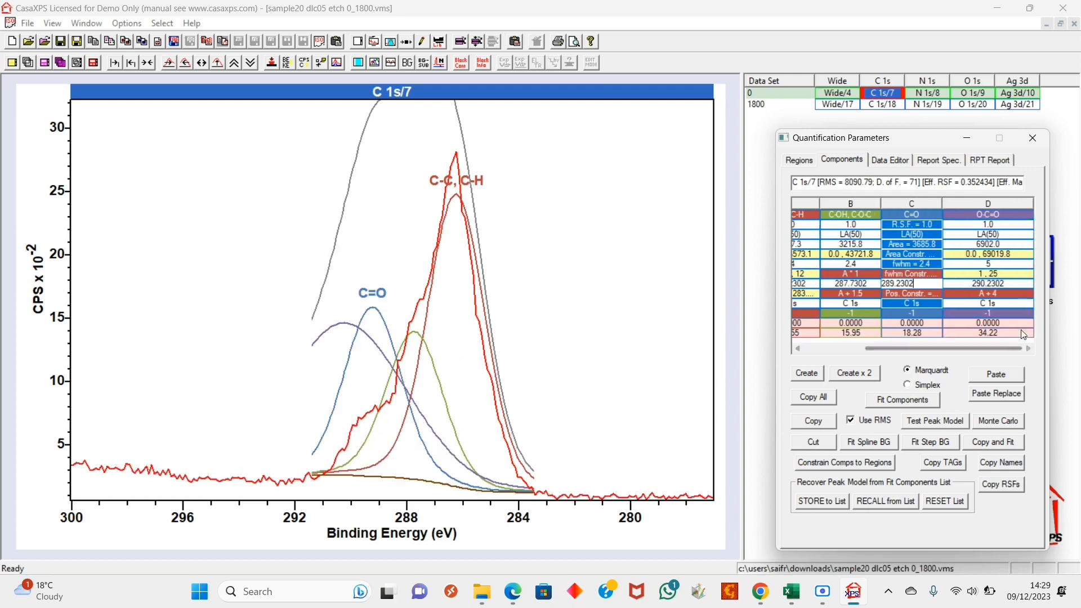
pyautogui.click(1001, 272)
pyautogui.press('BackSpace')
pyautogui.press('BackSpace')
pyautogui.press('BackSpace')
pyautogui.press('BackSpace')
pyautogui.press('BackSpace')
pyautogui.press('BackSpace')
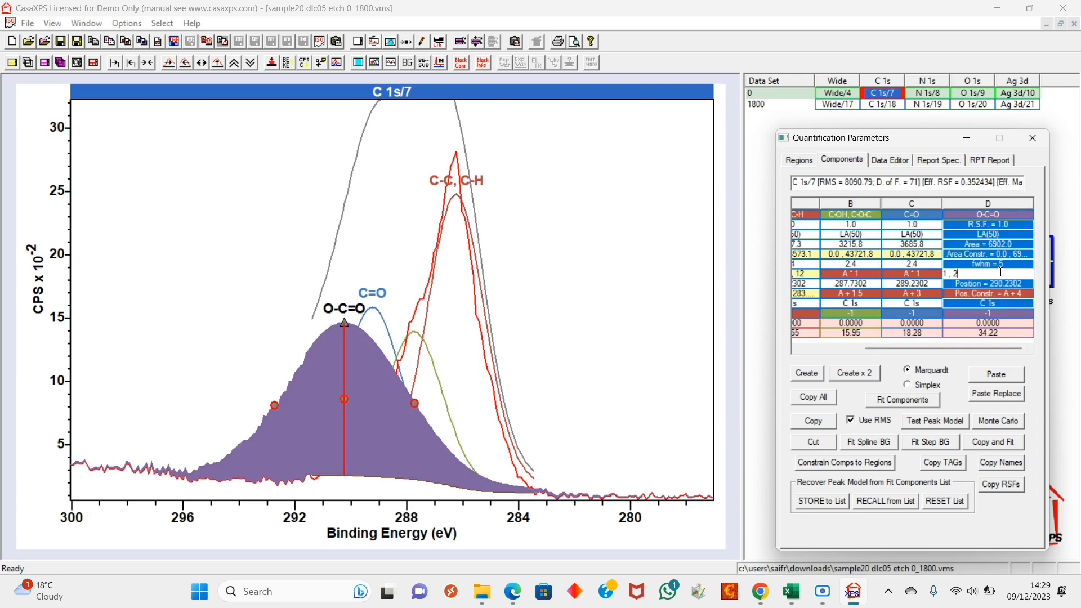
pyautogui.write('A*1')
pyautogui.press('Return')
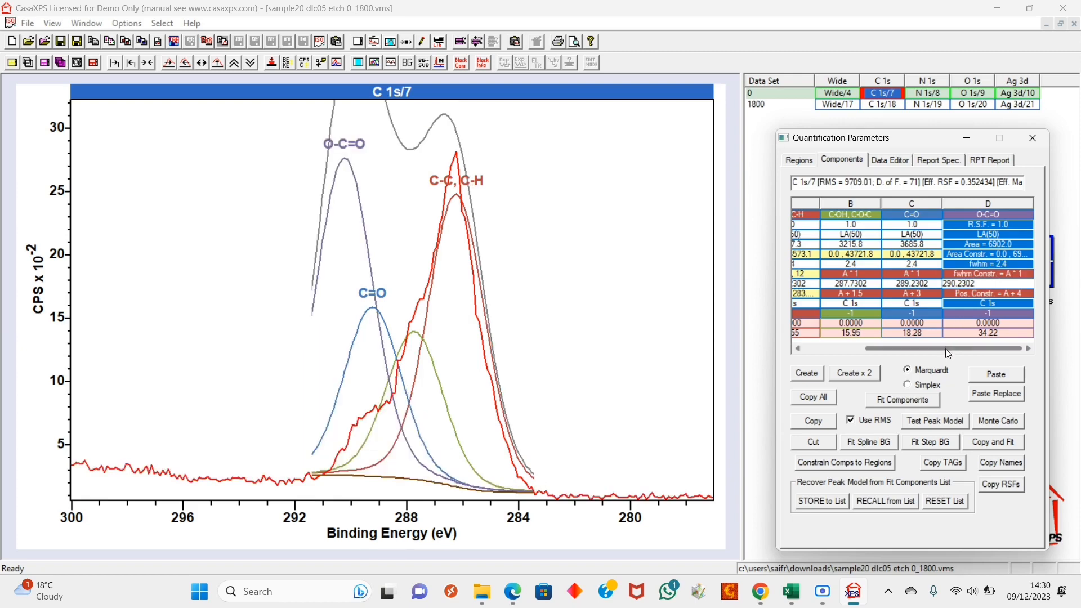
pyautogui.moveTo(943, 347); pyautogui.dragTo(864, 349)
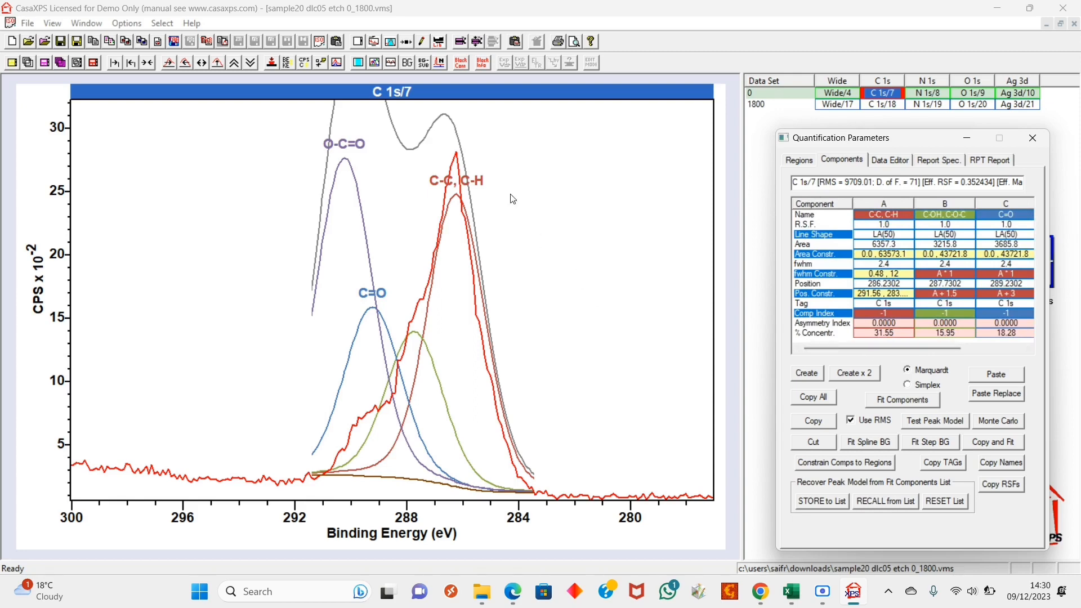
# Set up an energy calibration with a measured value of 286.2302 and a true value of 284.8.
pyautogui.click(409, 43)
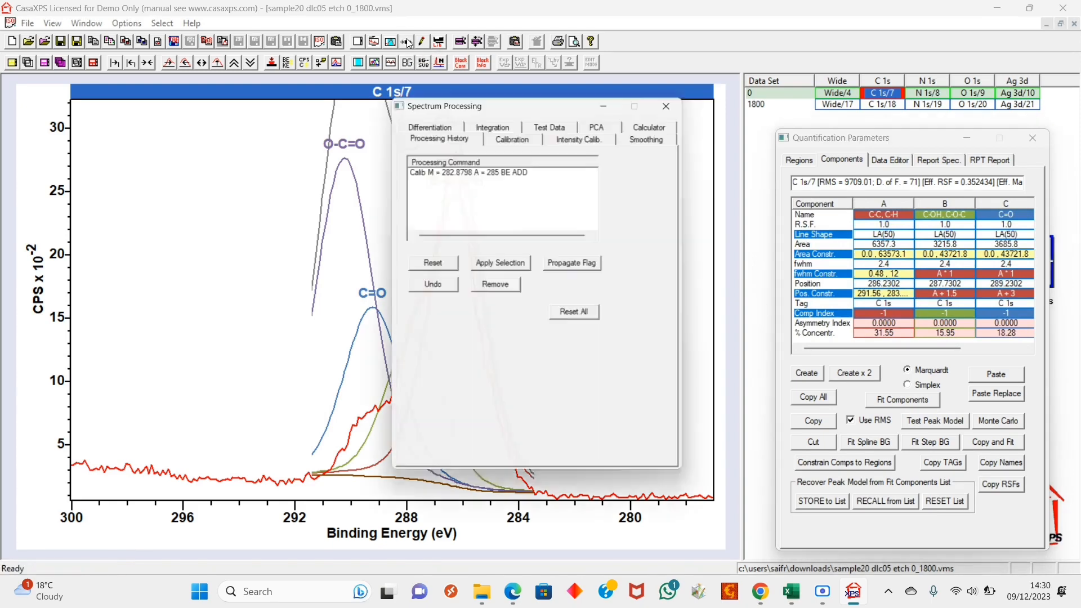
pyautogui.click(511, 138)
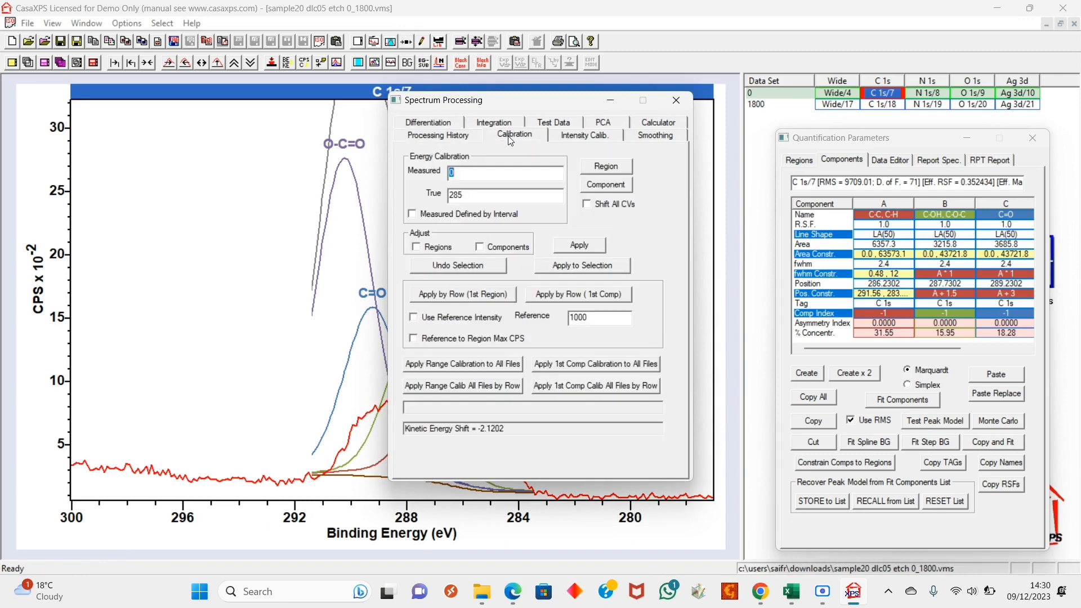
pyautogui.click(471, 197)
pyautogui.press('BackSpace')
pyautogui.write('4.8')
pyautogui.click(460, 174)
pyautogui.press('BackSpace')
pyautogui.write('286.2302')
# Select the C 1s, N 1s, O 1s and Ag 3d spectra of data set 0 and apply the energy calibration to the selection.
pyautogui.click(921, 95)
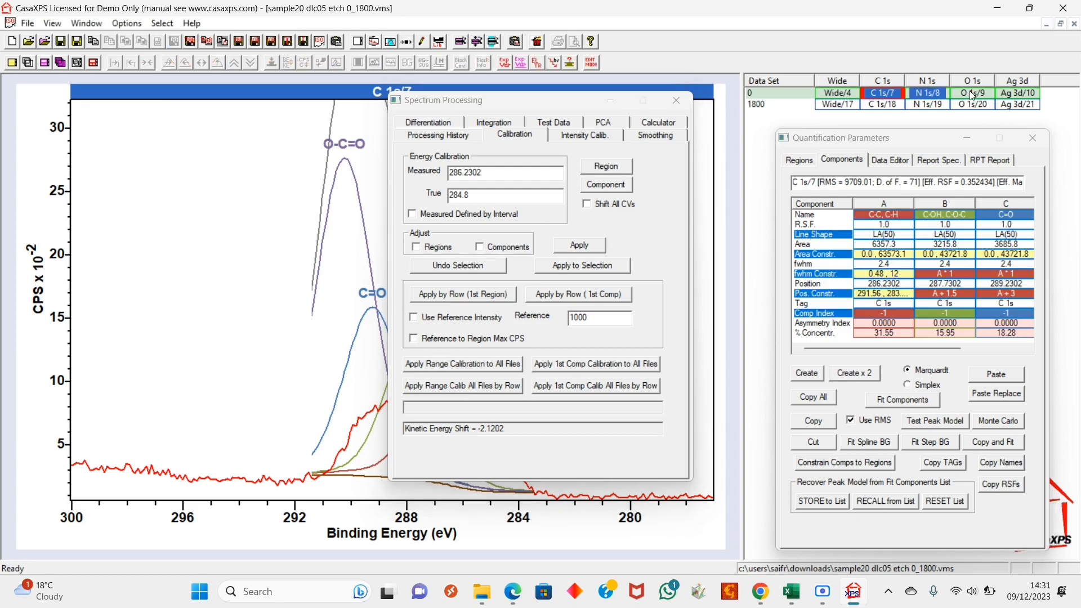
pyautogui.click(1014, 94)
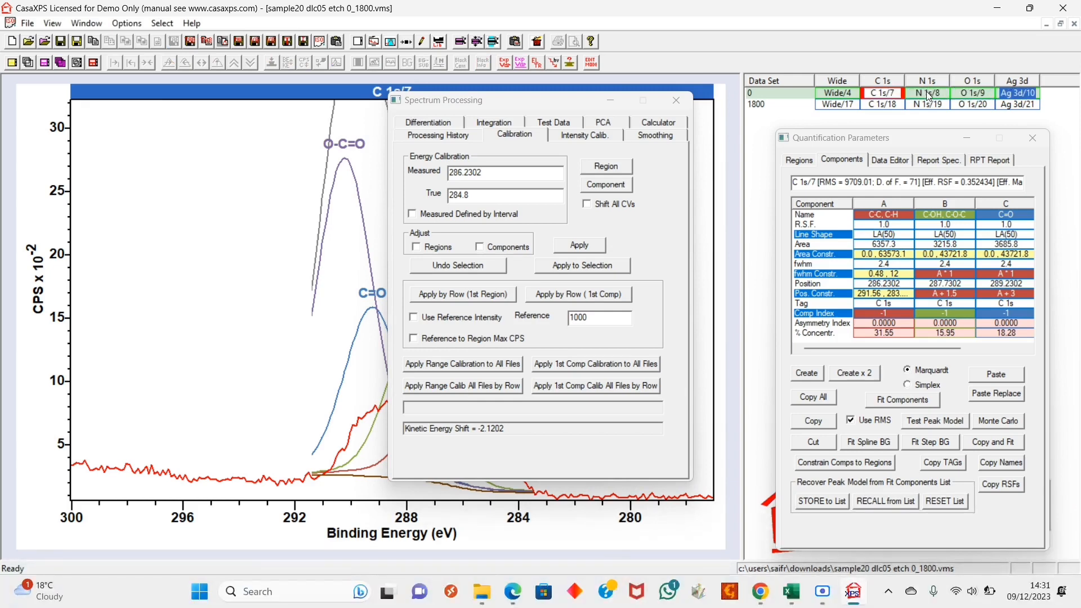
pyautogui.click(944, 95)
pyautogui.keyDown('ctrl'); pyautogui.click(964, 95); pyautogui.keyUp('ctrl')
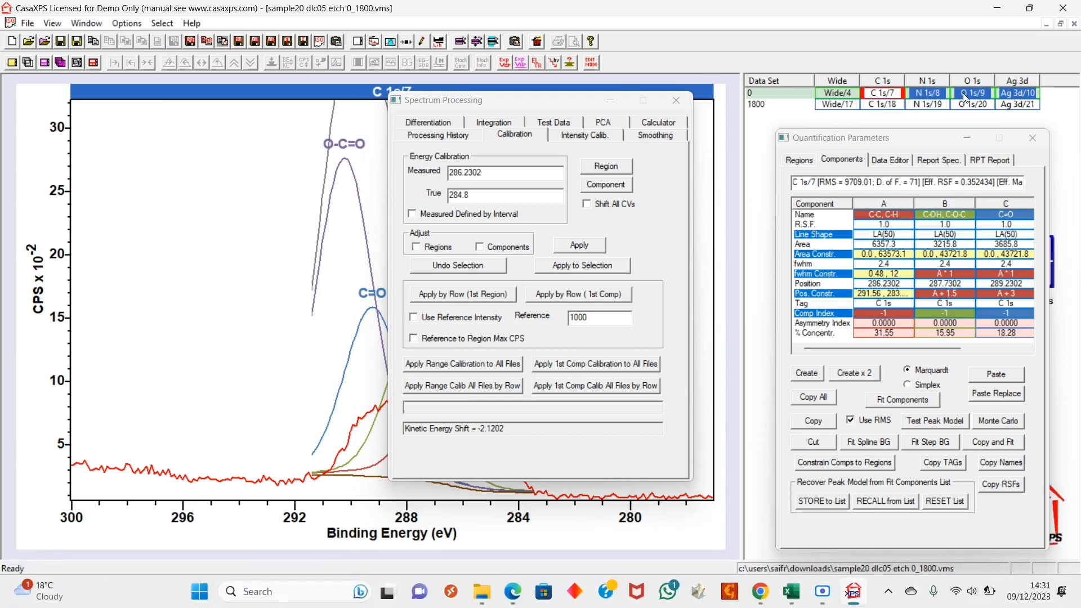
pyautogui.keyDown('ctrl'); pyautogui.click(873, 96); pyautogui.keyUp('ctrl')
pyautogui.click(589, 265)
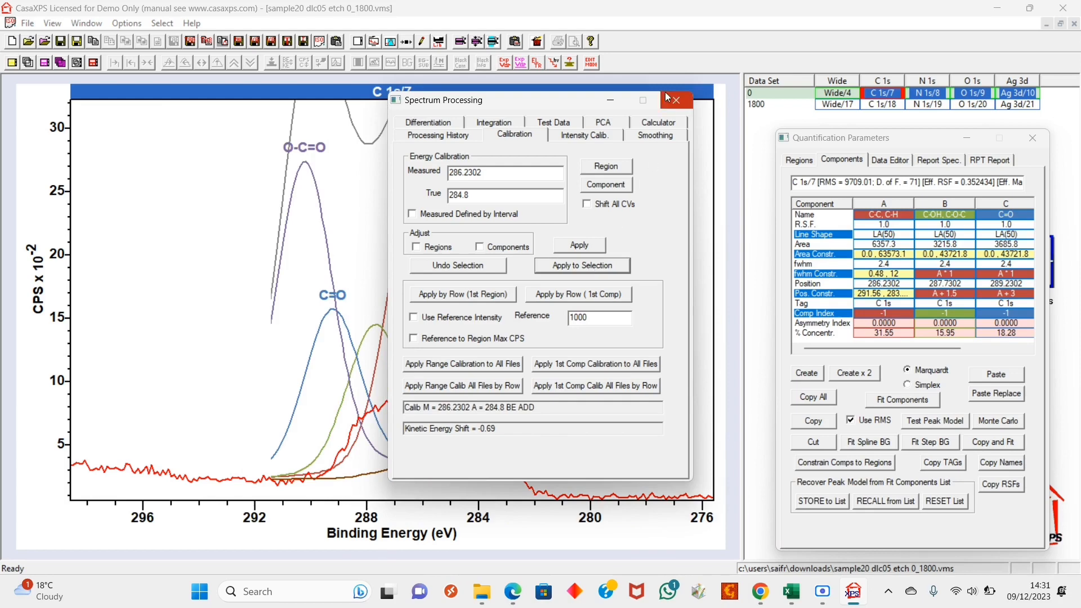
# Smooth the spectrum data with the SG Linear method at a smoothing width of 5 and close the spectrum processing dialog.
pyautogui.click(650, 141)
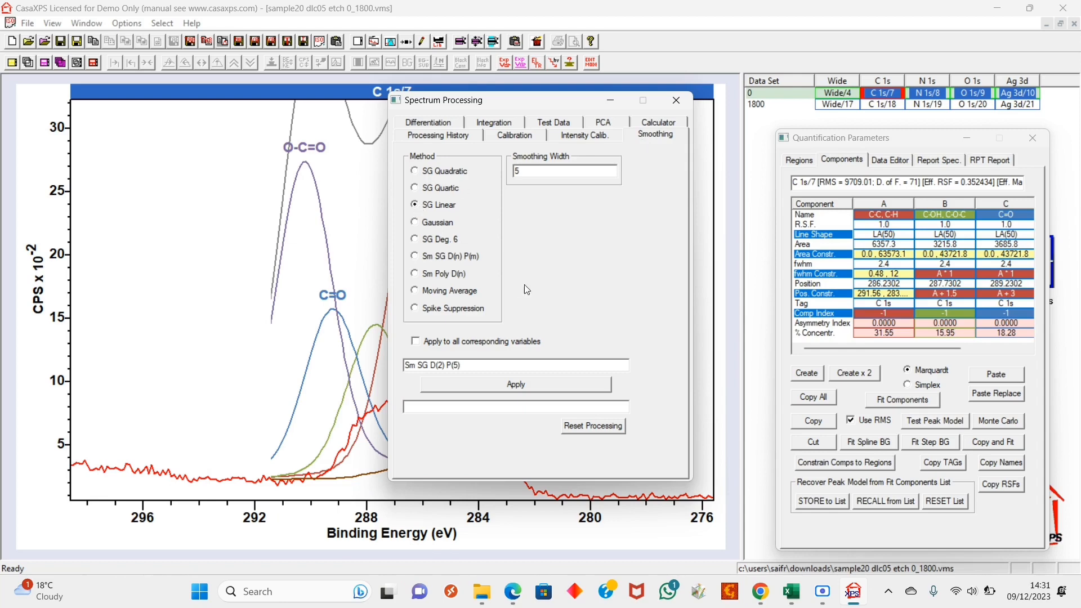
pyautogui.click(518, 383)
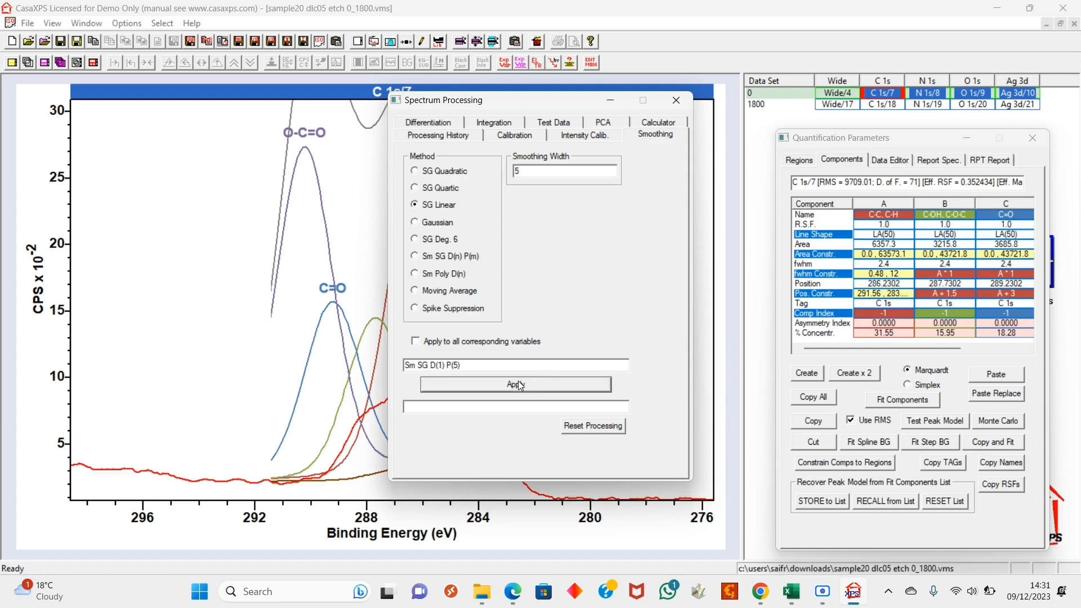
pyautogui.click(676, 101)
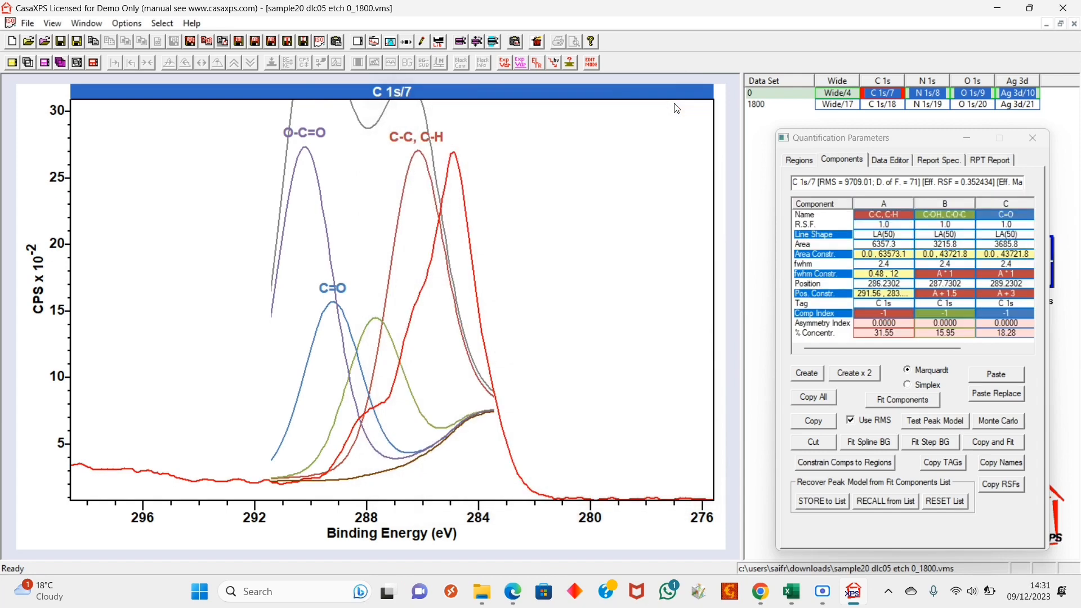
# Show the residual on the C 1s plot and fit the components repeatedly until the residual STD settles.
pyautogui.click(502, 138)
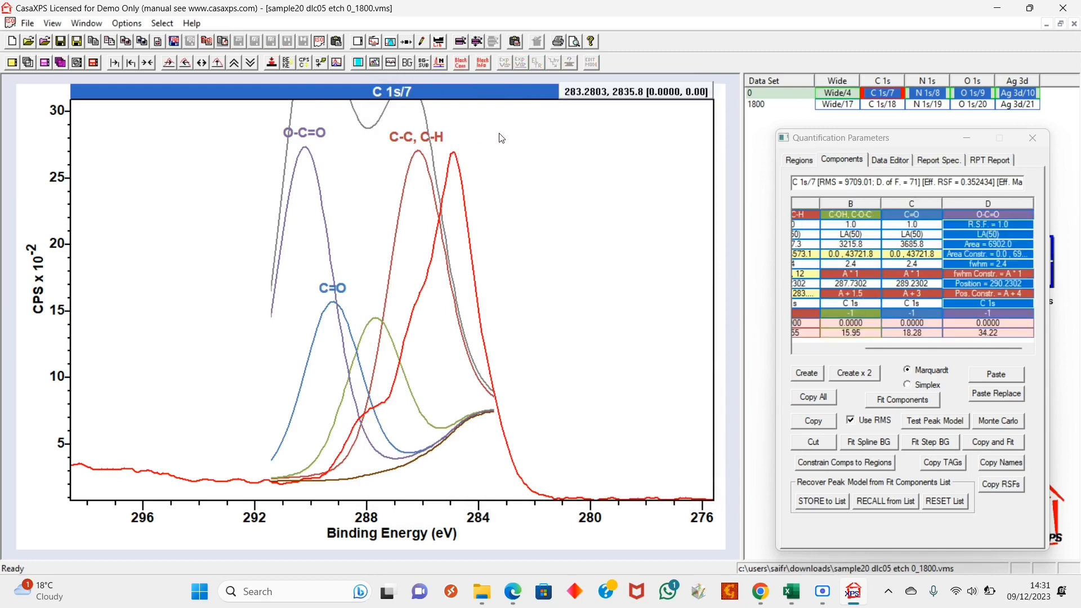
pyautogui.click(391, 62)
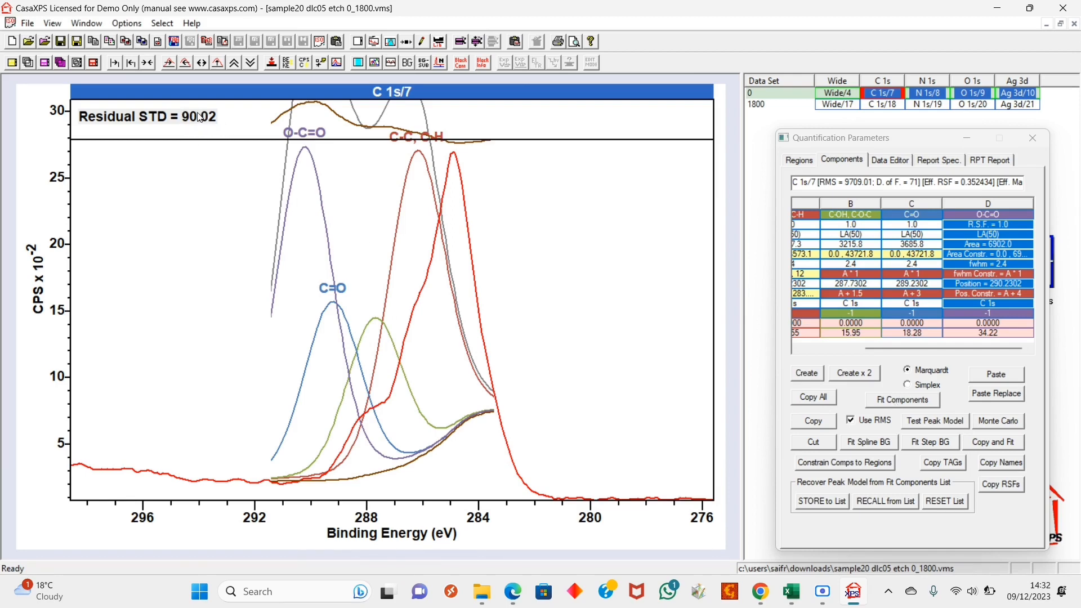
pyautogui.click(900, 401)
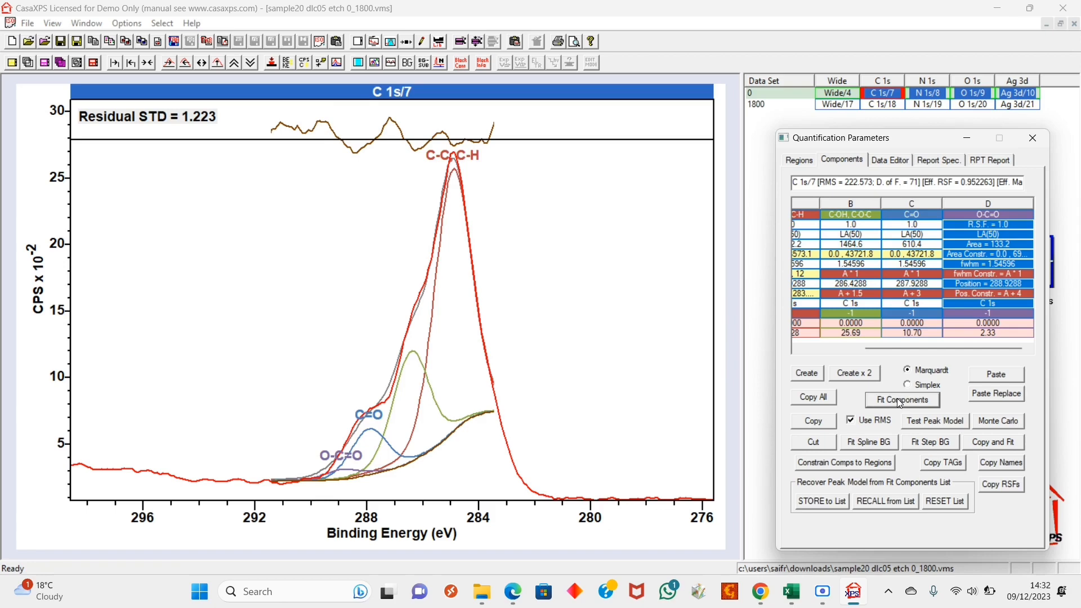
pyautogui.click(900, 402)
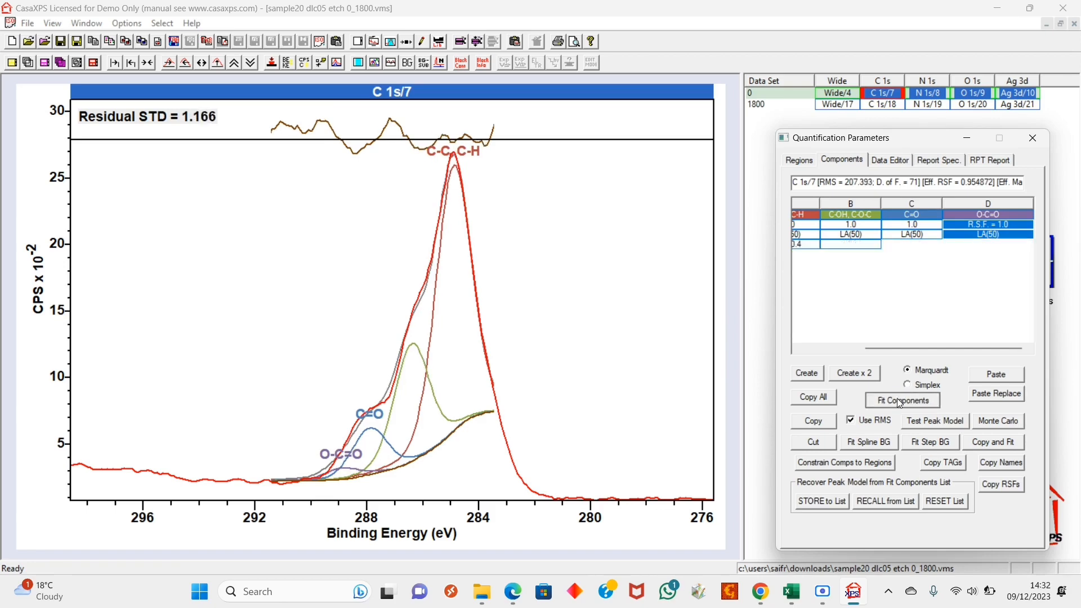
pyautogui.click(897, 399)
pyautogui.click(897, 400)
pyautogui.click(898, 401)
pyautogui.click(898, 401)
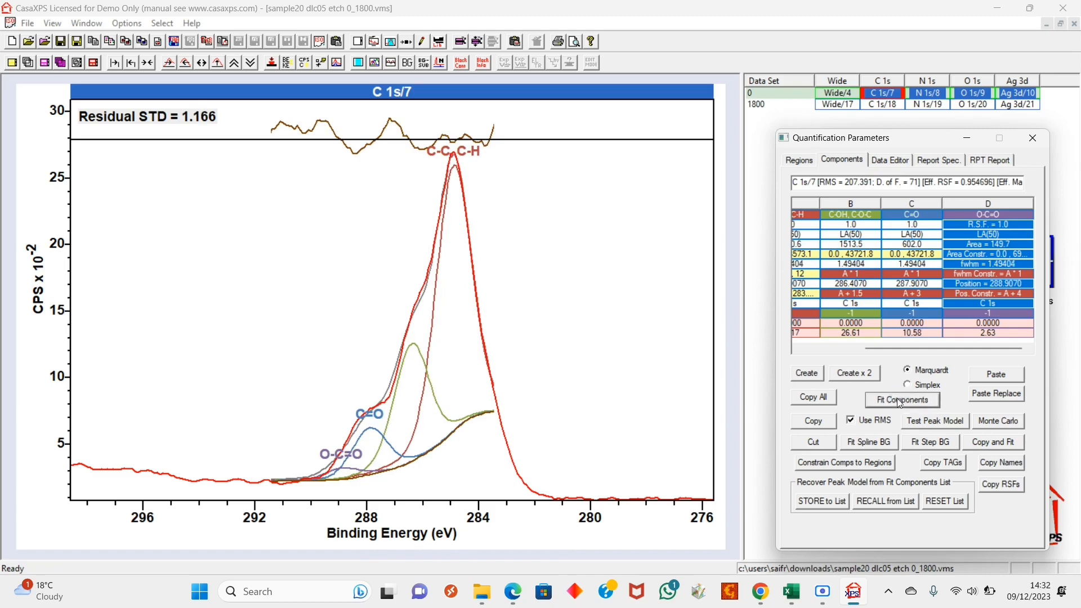
pyautogui.click(899, 403)
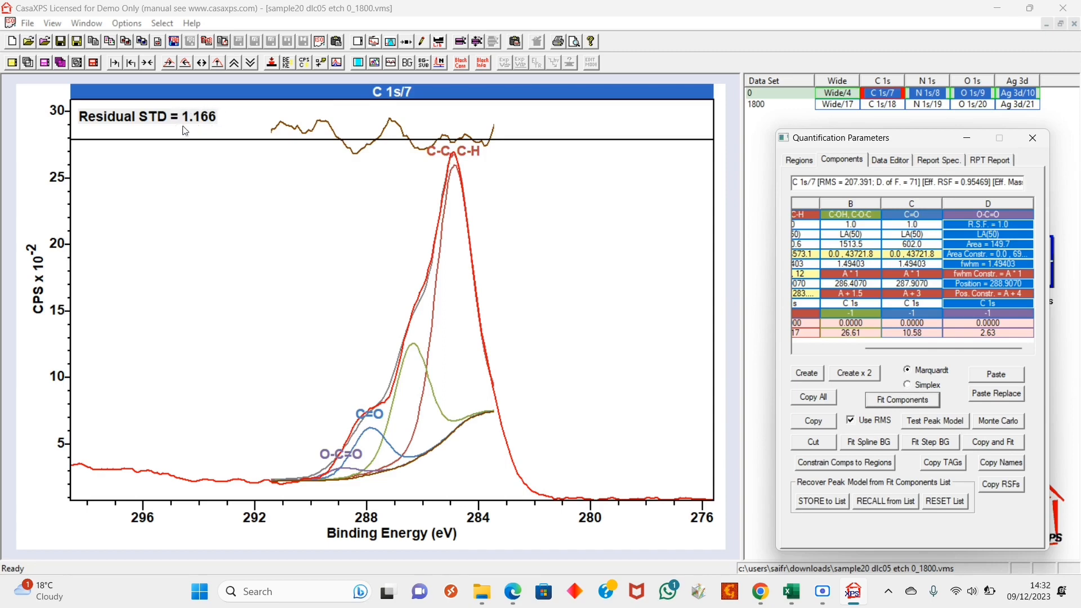
# Hide the residual and copy the C 1s plot to the clipboard at a specified image size of 600.
pyautogui.click(393, 63)
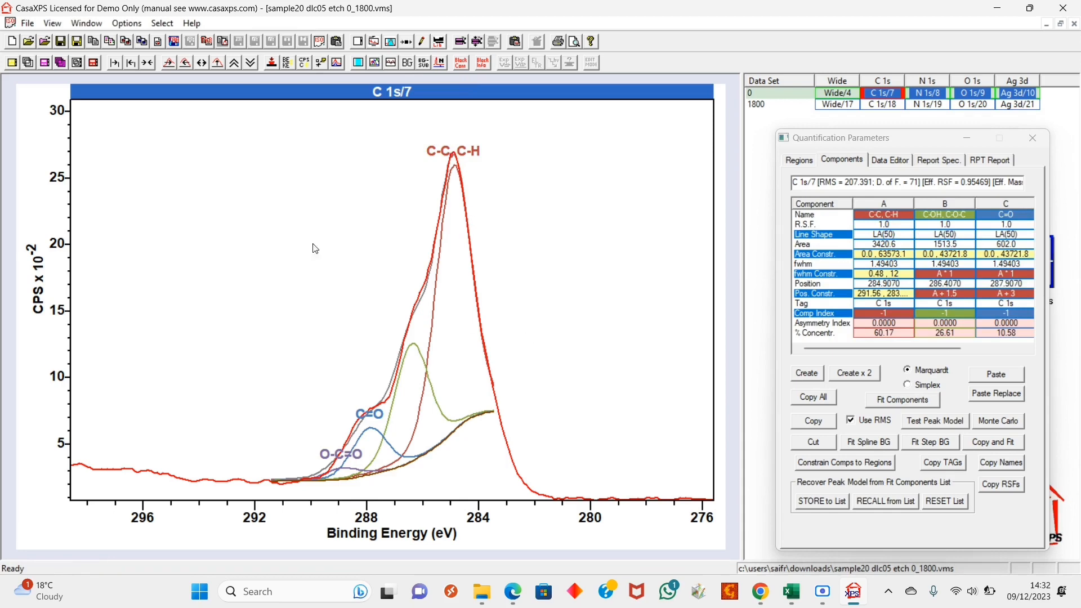
pyautogui.click(97, 46)
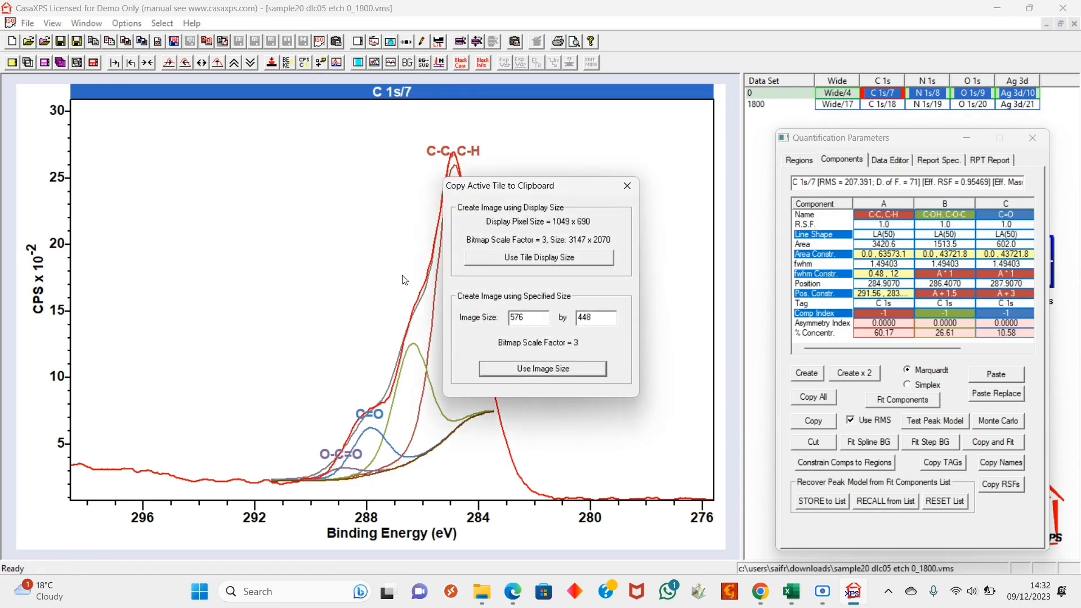
pyautogui.press('BackSpace')
pyautogui.press('BackSpace')
pyautogui.press('BackSpace')
pyautogui.write('600')
pyautogui.click(538, 370)
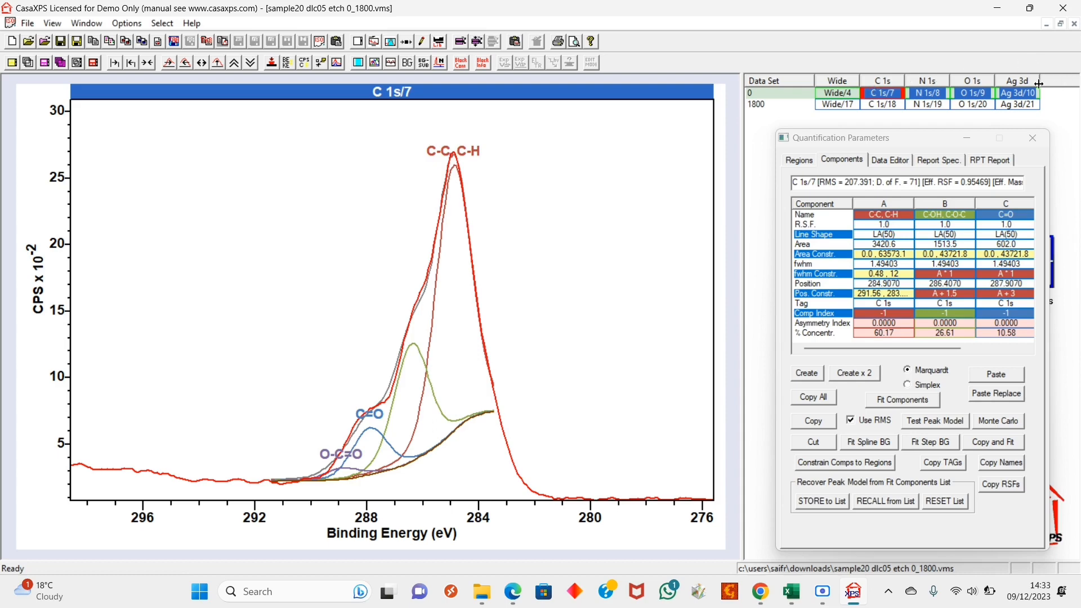
# Display the N 1s spectrum of data set 0 and try to create a component on it.
pyautogui.click(927, 92)
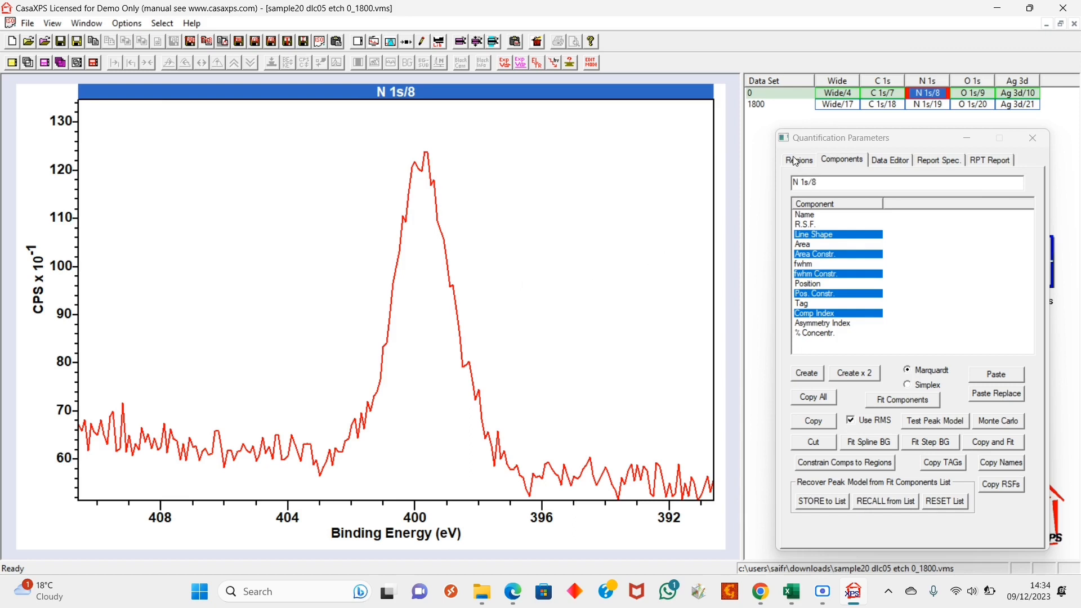
pyautogui.click(855, 163)
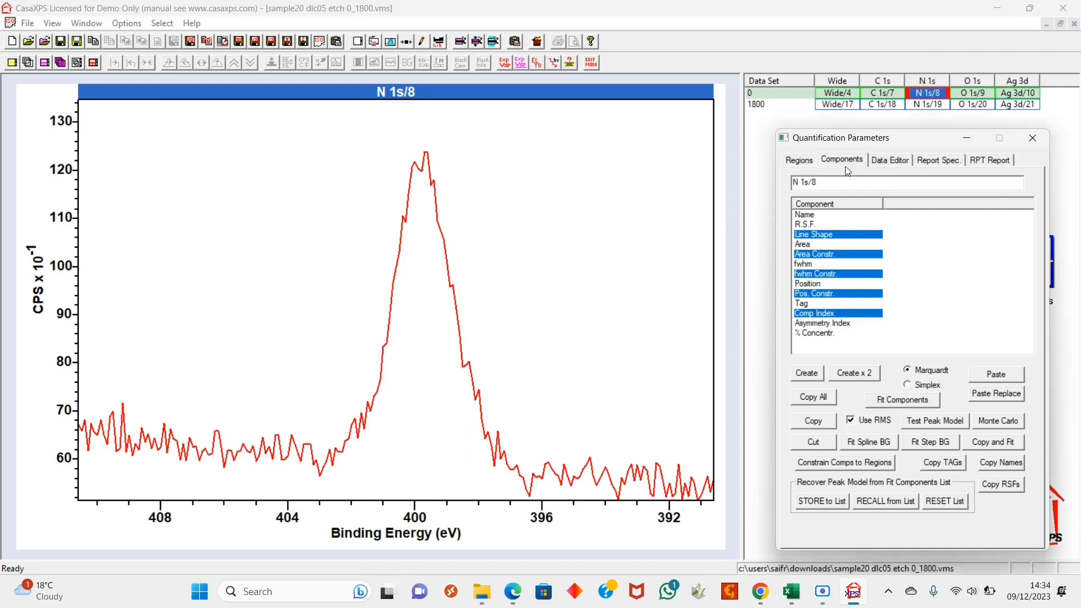
pyautogui.click(811, 372)
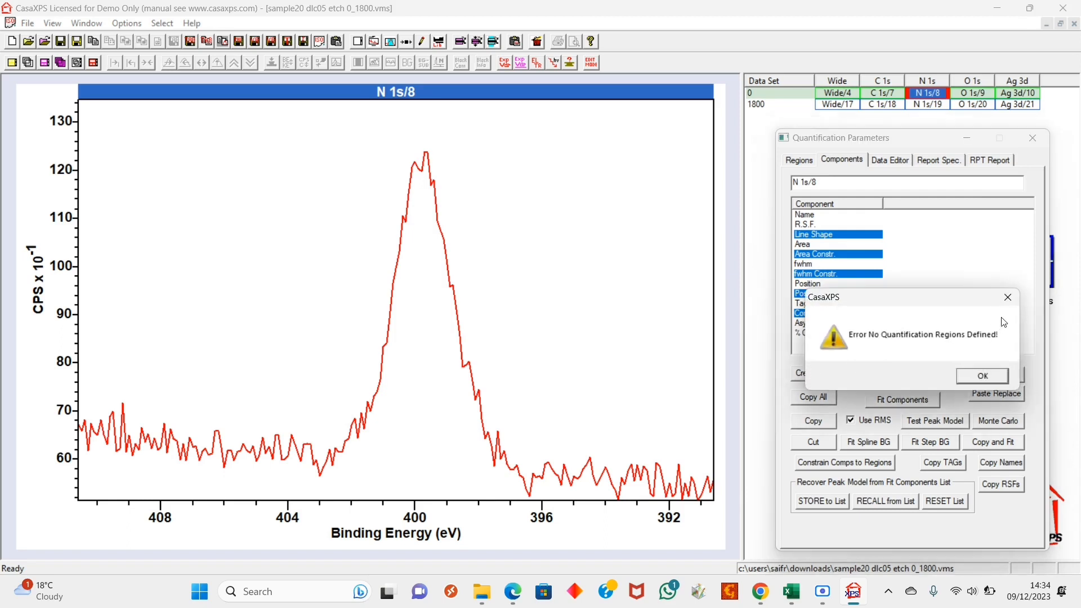
pyautogui.click(1008, 300)
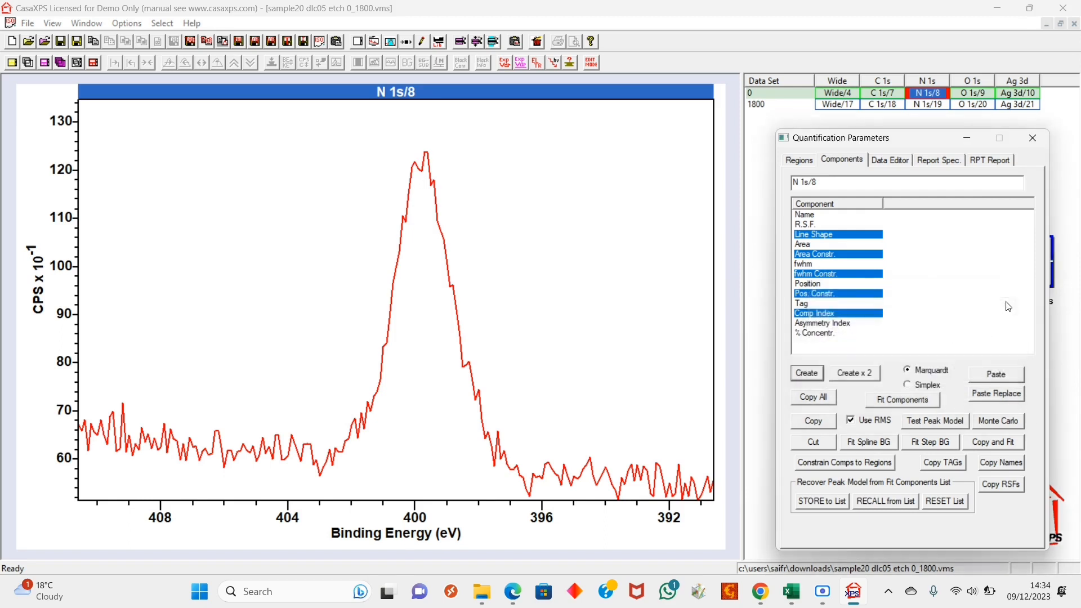
# Create an N 1s region with a Shirley background and narrow its limits to about 403.0 and 396.4 eV.
pyautogui.click(799, 160)
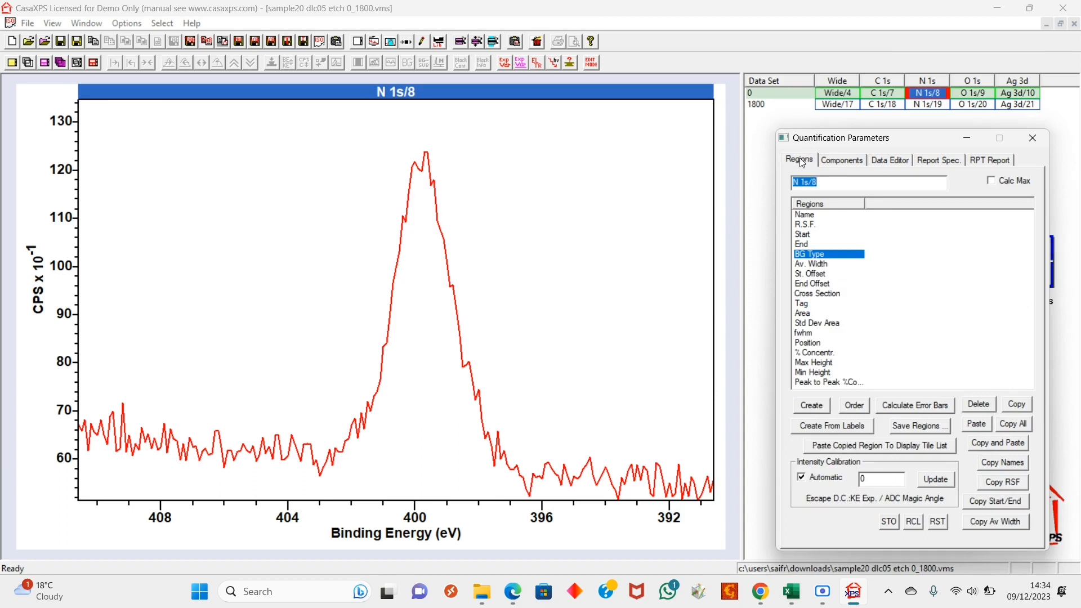
pyautogui.click(810, 407)
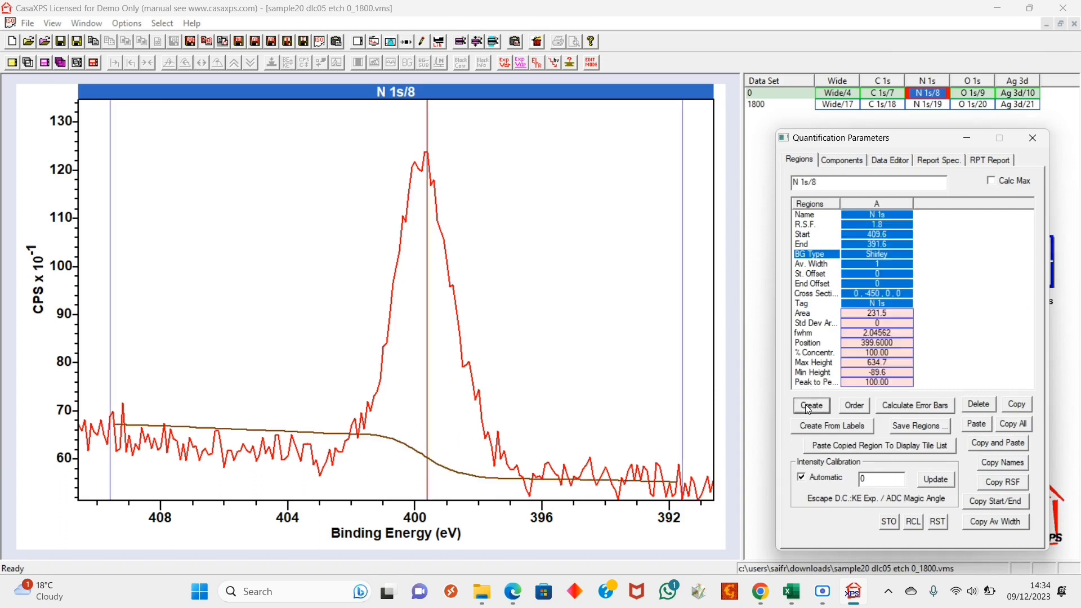
pyautogui.click(113, 287)
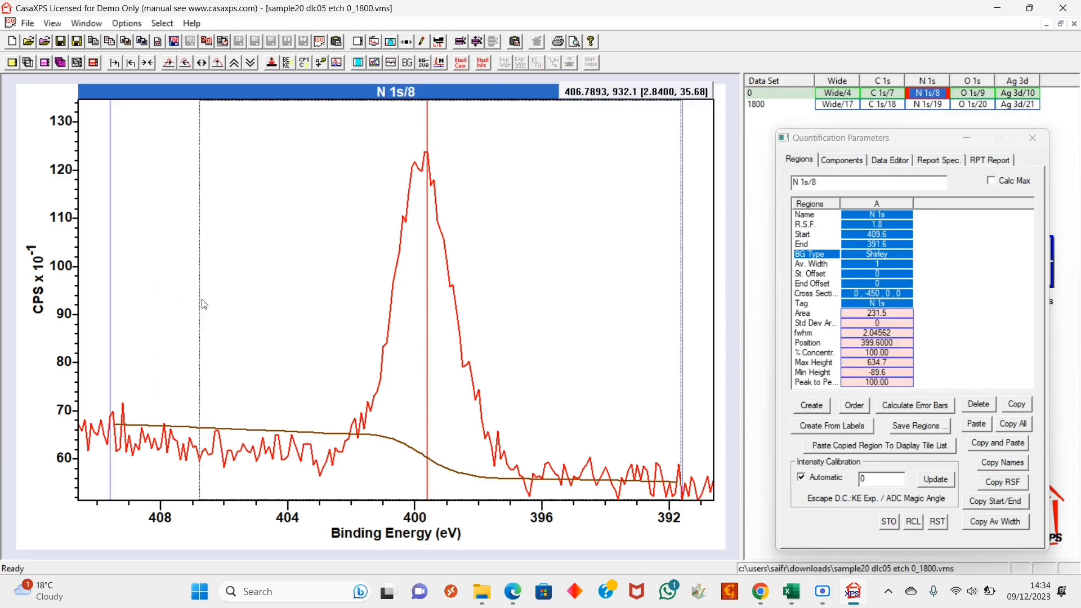
pyautogui.click(320, 318)
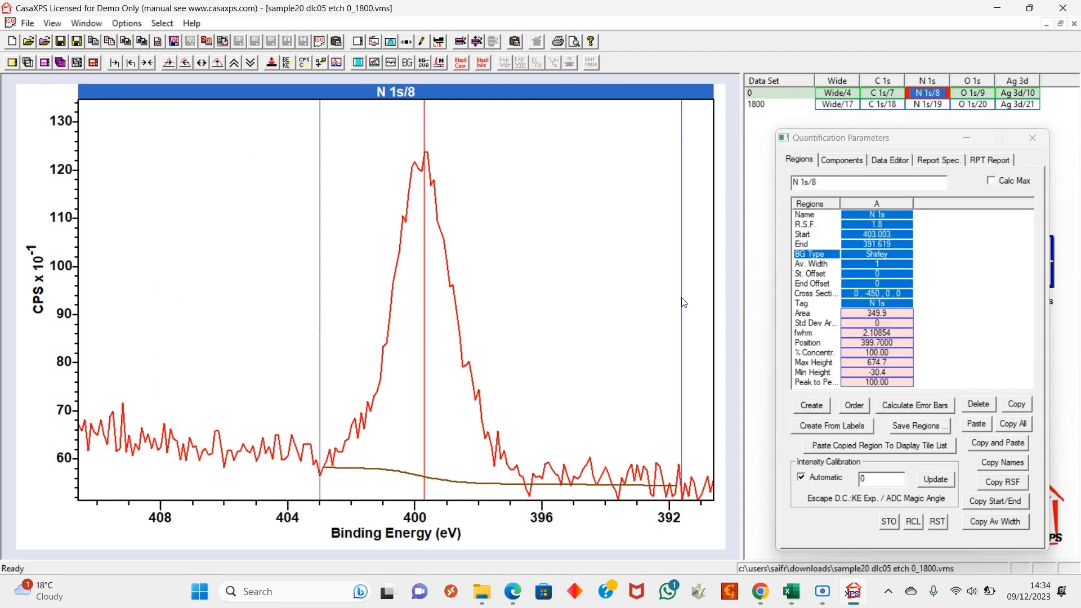
pyautogui.click(531, 329)
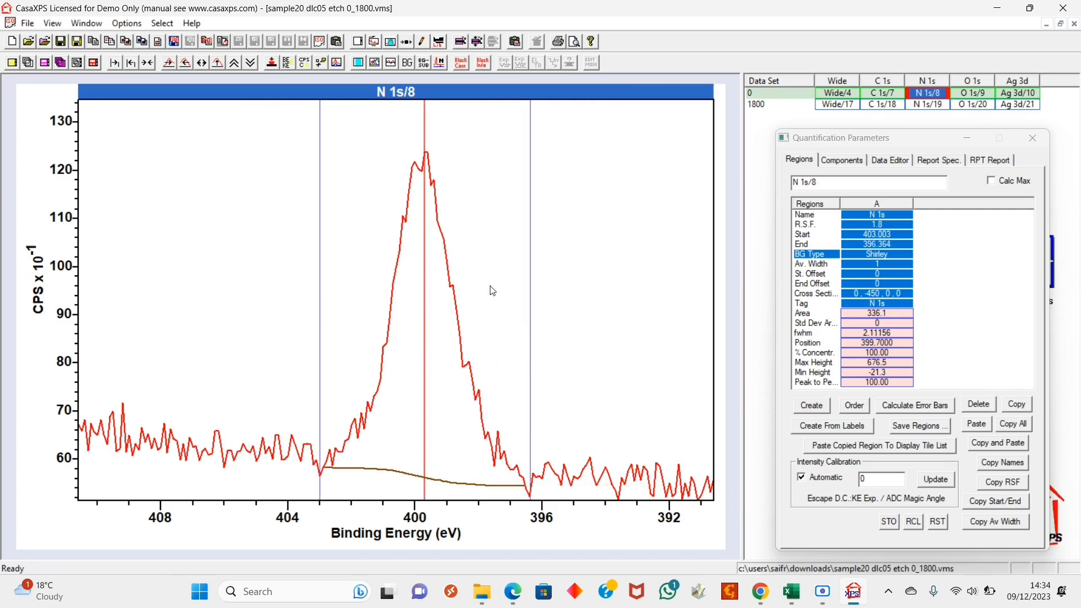
# Create one component on the N 1s peak and show the residual on the plot.
pyautogui.click(841, 161)
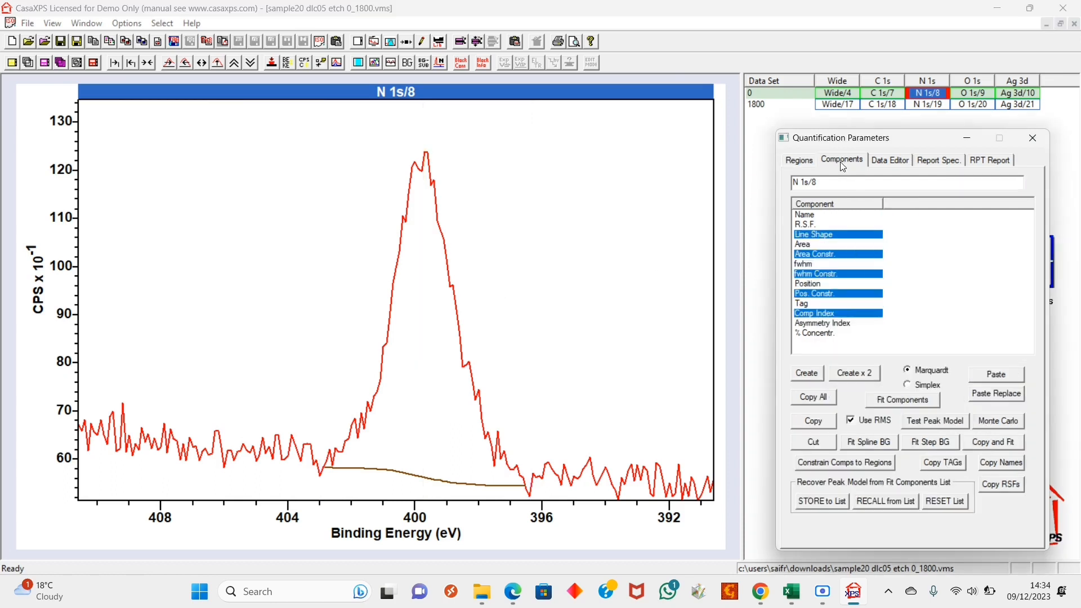
pyautogui.click(811, 375)
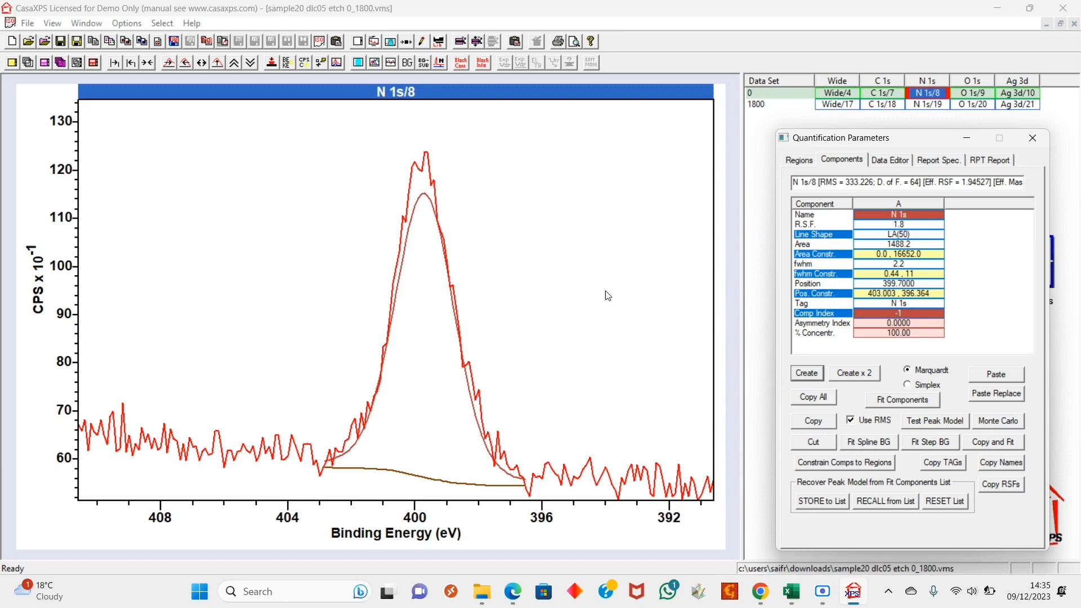
pyautogui.click(392, 63)
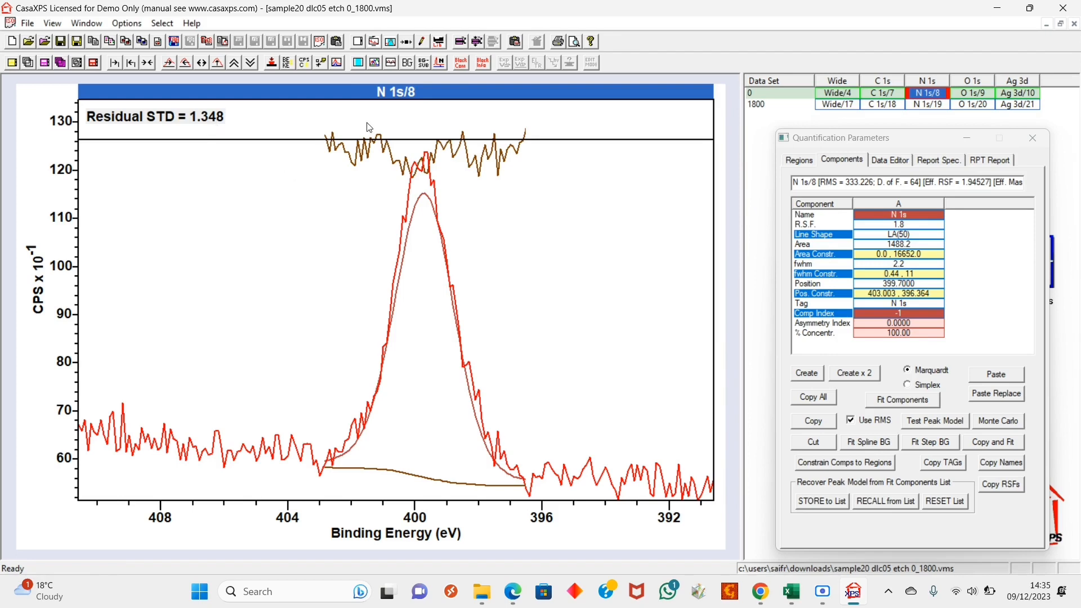
# Smooth the N 1s spectrum with the SG Linear method at a smoothing width of 5 and close the processing dialog.
pyautogui.click(408, 44)
pyautogui.click(651, 135)
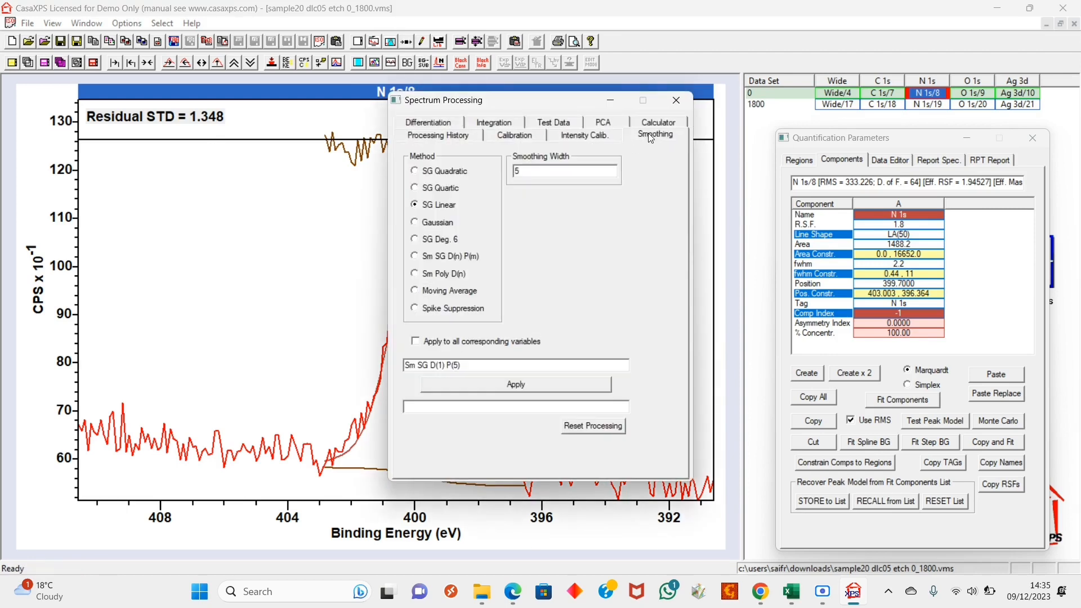
pyautogui.click(505, 387)
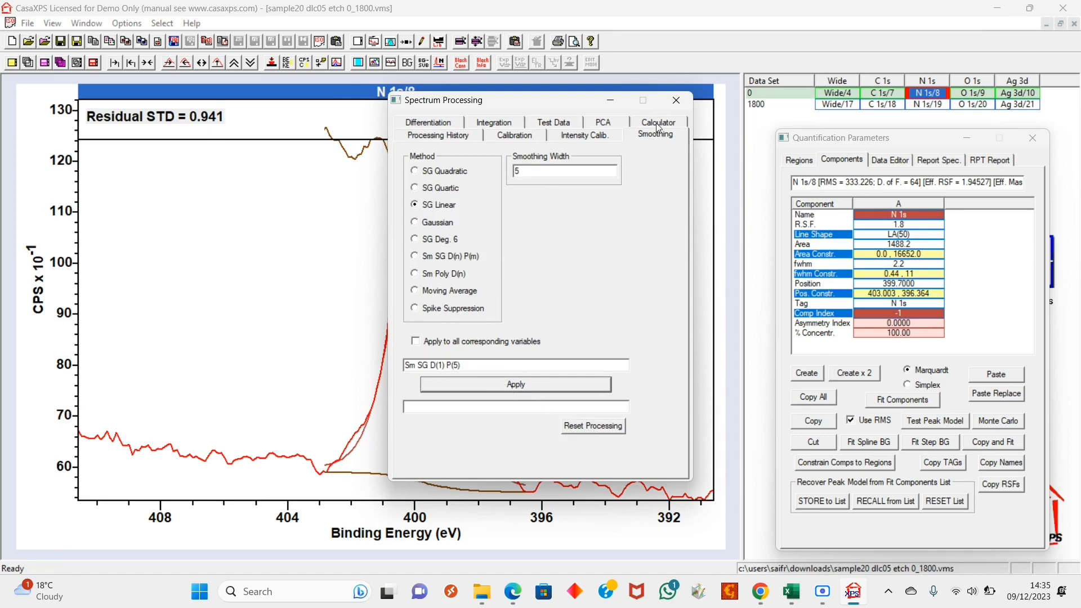
pyautogui.click(676, 100)
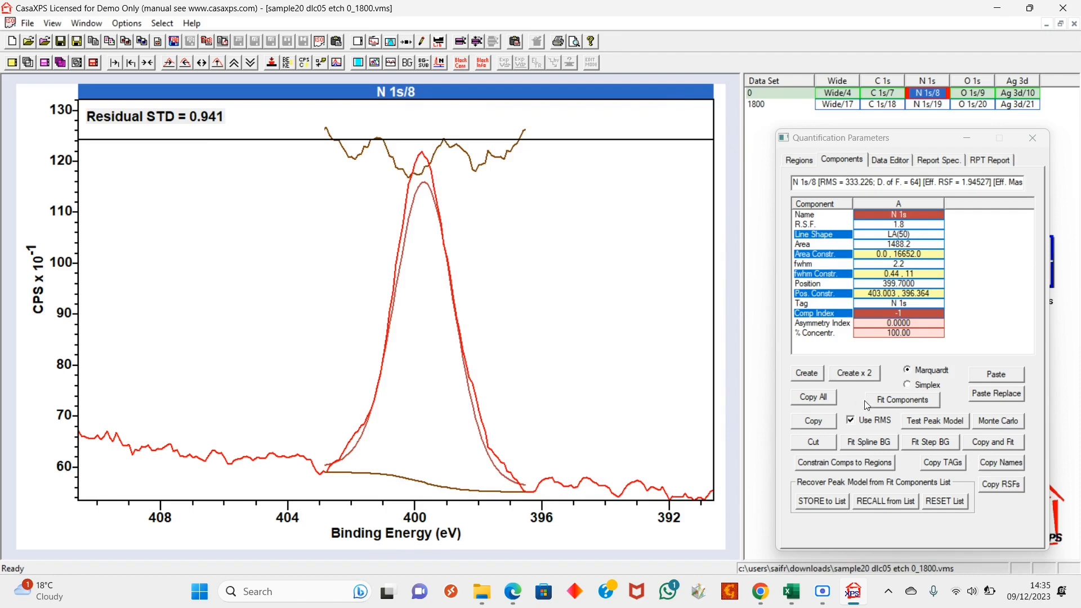
# Fit the N 1s component to the smoothed spectrum and hide the residual.
pyautogui.click(899, 402)
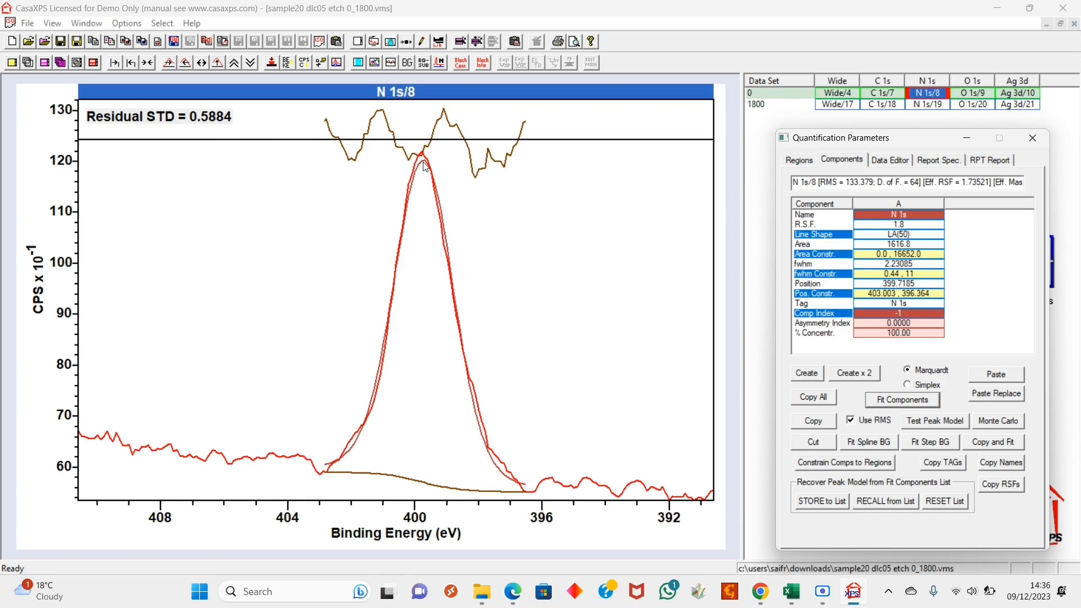
pyautogui.click(393, 63)
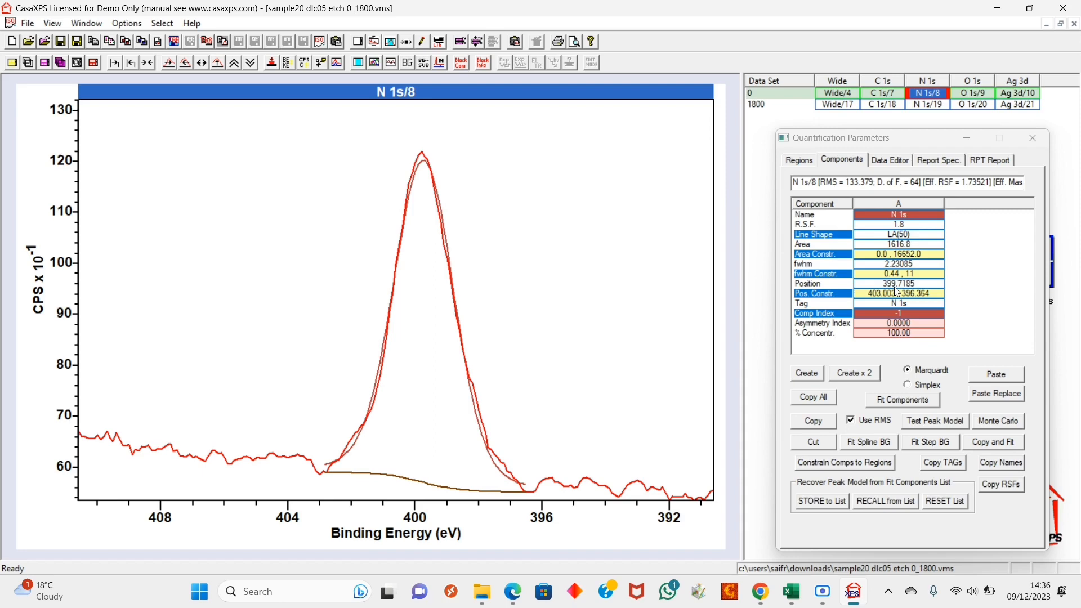
# Switch to Chrome, open the Nitrogen page of the XPS Reference Pages, examine the N 1s binding energies table and return to CasaXPS.
pyautogui.moveTo(757, 594)
pyautogui.click(684, 524)
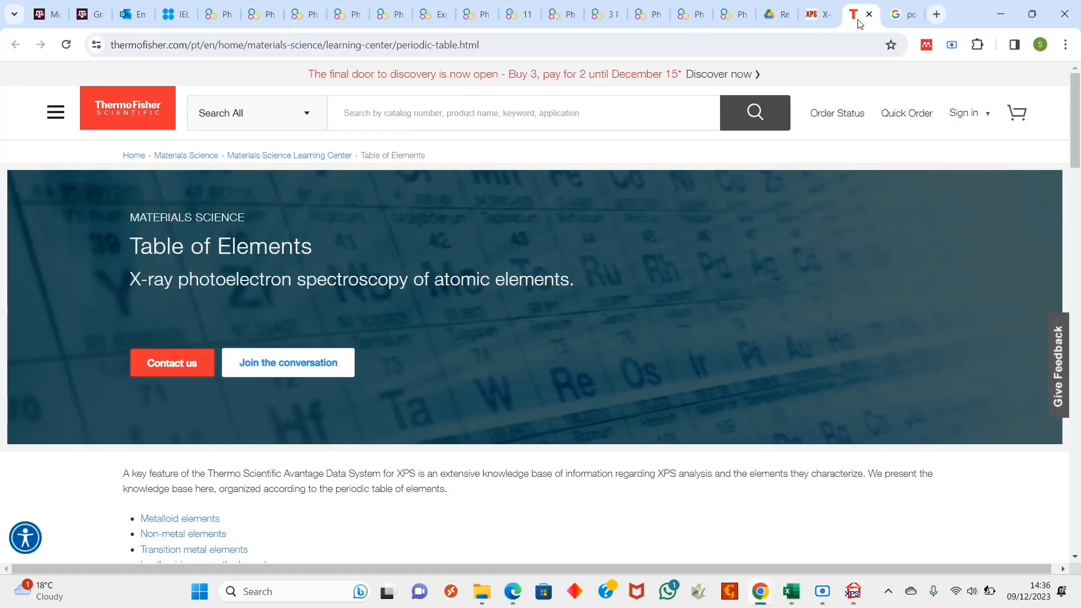
pyautogui.click(820, 22)
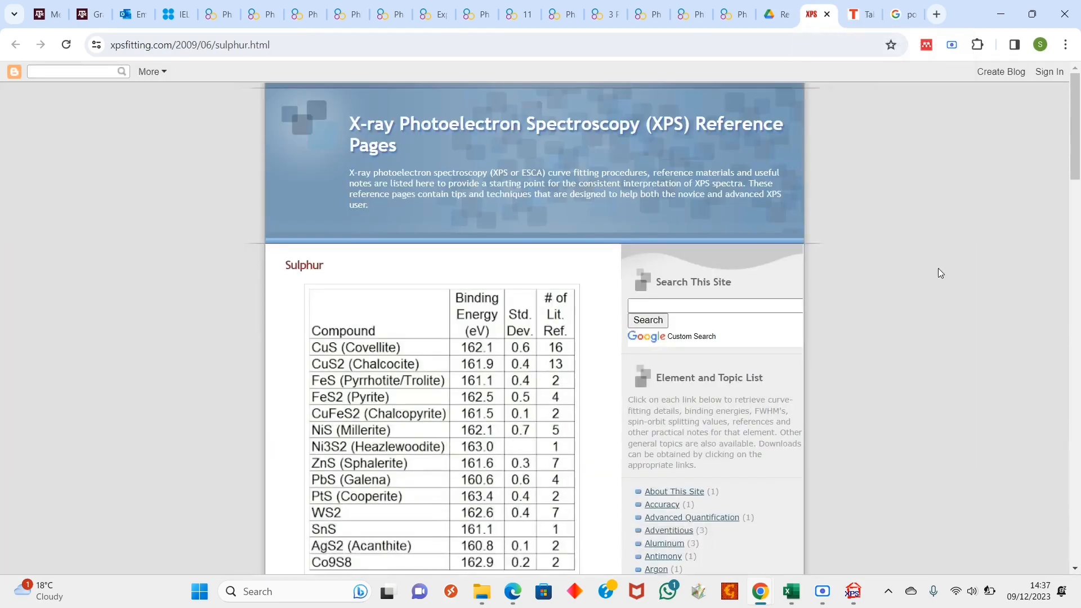
pyautogui.scroll(-3, 1077, 164)
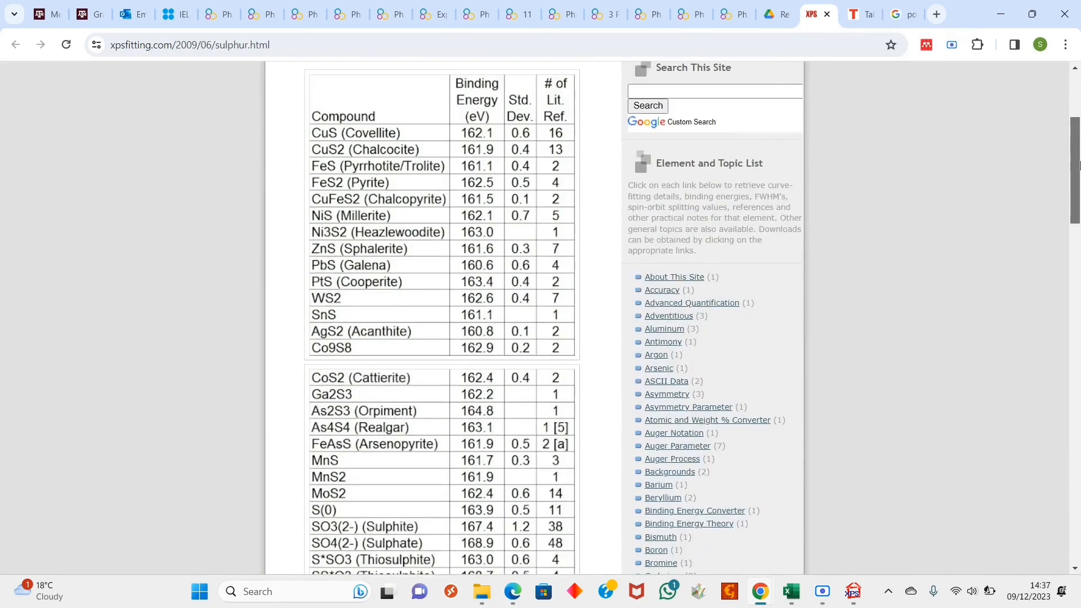
pyautogui.scroll(-3, 1077, 164)
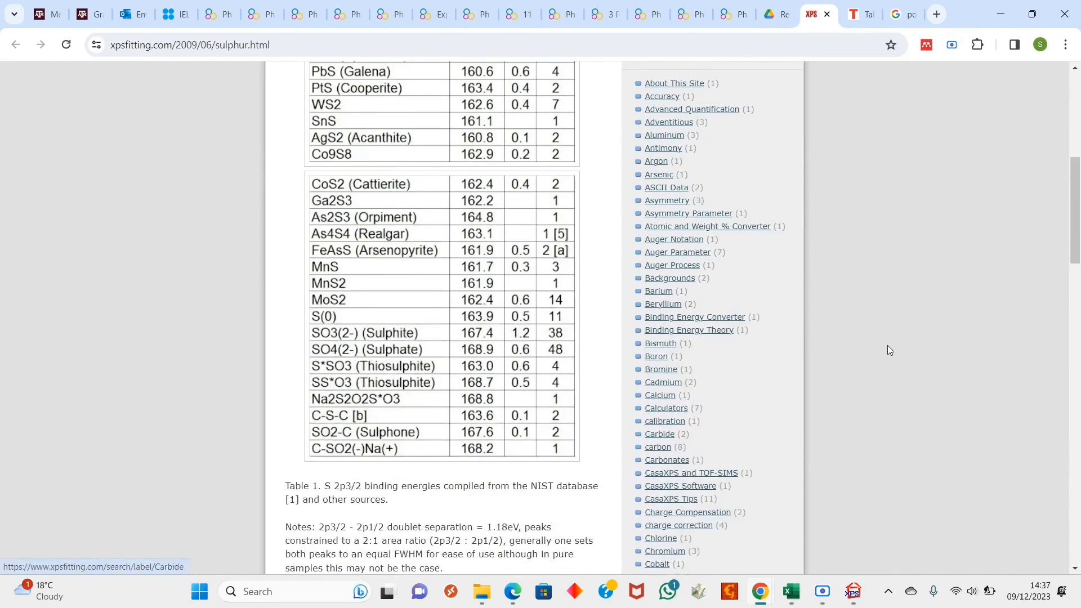
pyautogui.scroll(-4, 1077, 268)
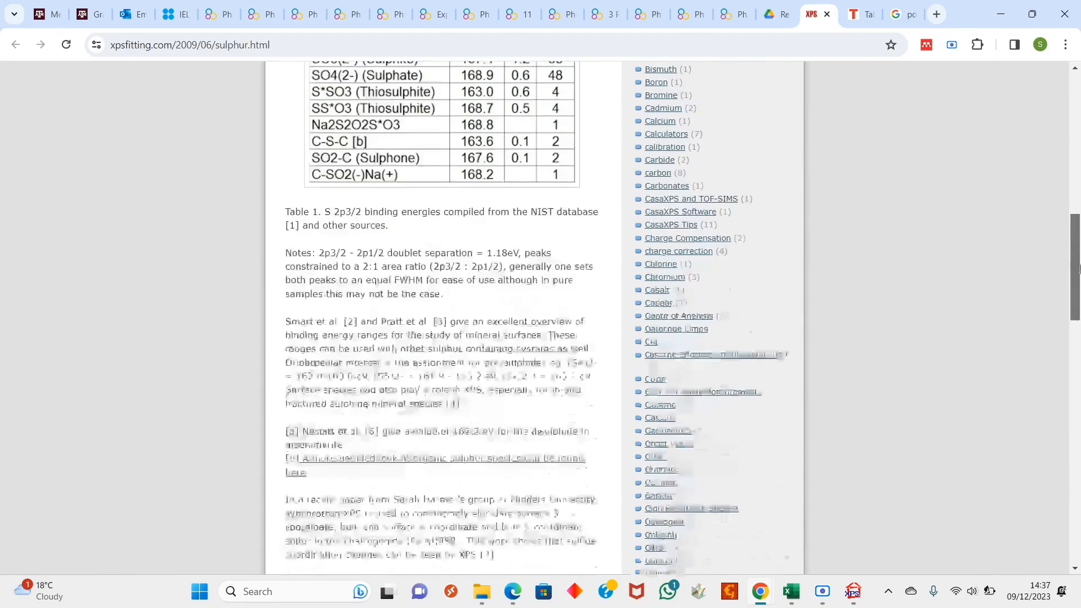
pyautogui.moveTo(1079, 268); pyautogui.dragTo(1080, 363)
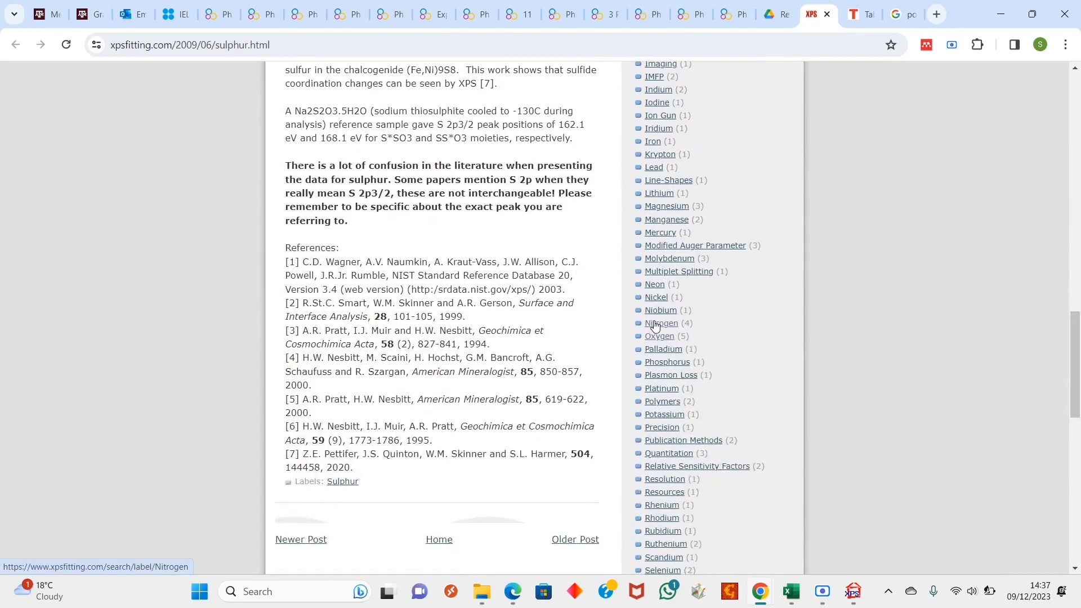
pyautogui.click(656, 324)
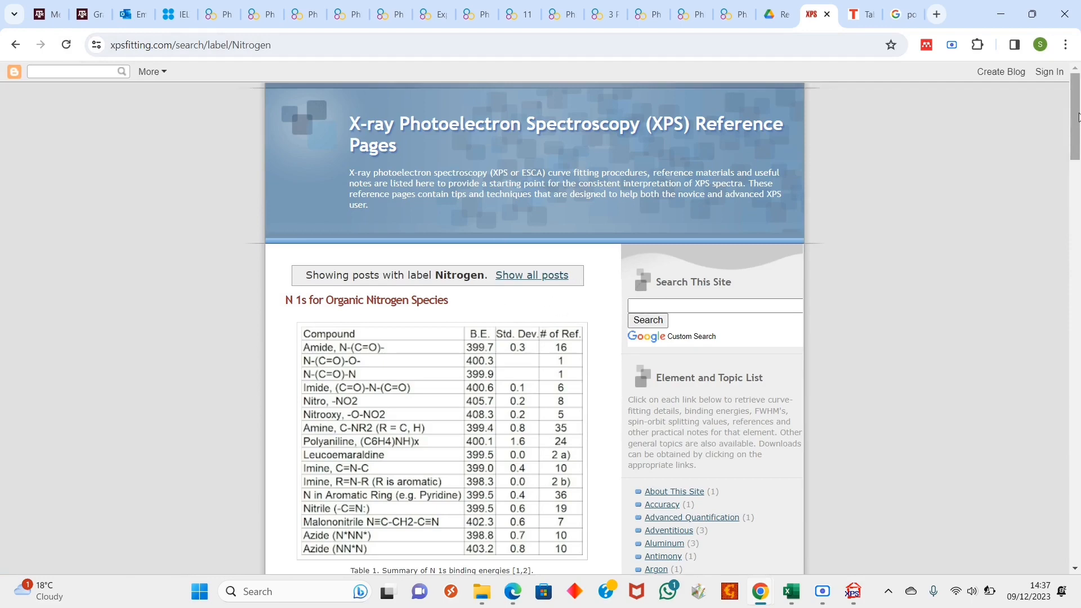
pyautogui.moveTo(1078, 118); pyautogui.dragTo(1079, 145)
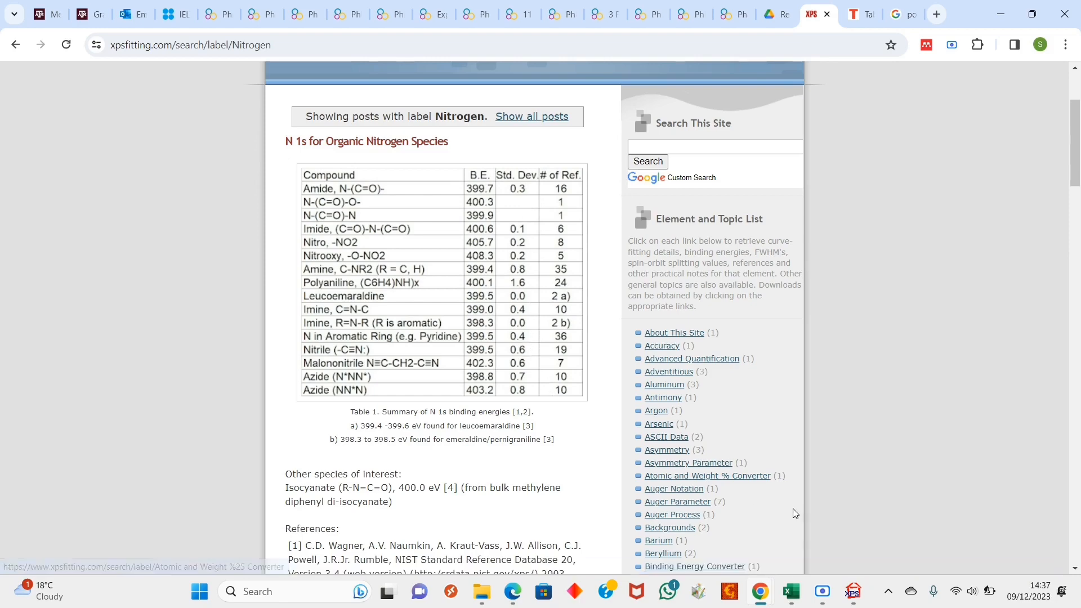
pyautogui.click(856, 603)
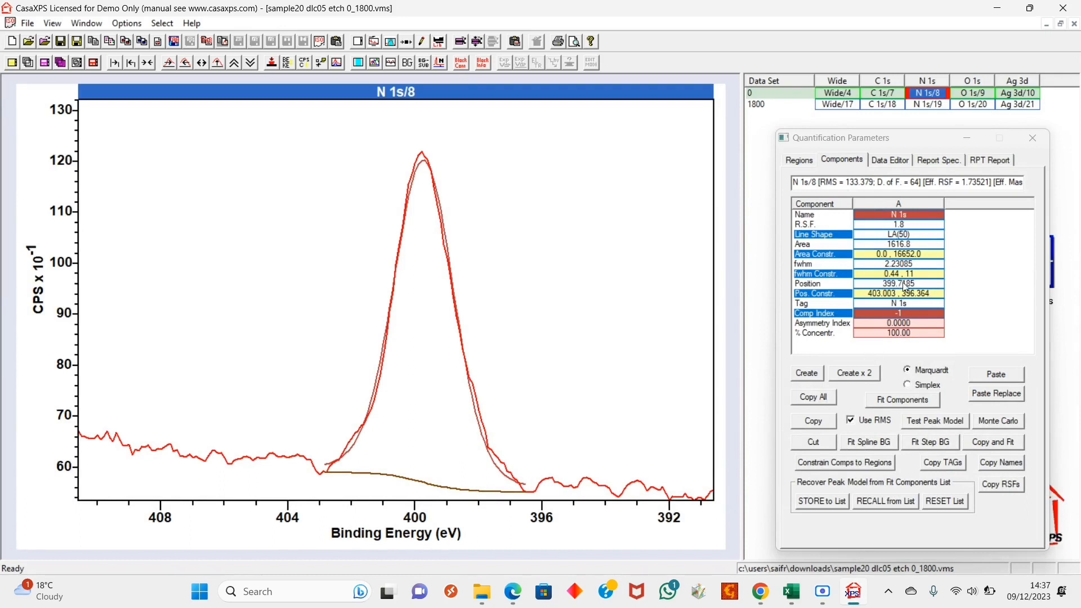
# Show the N 1s residual and compare the component's fitted position with the organic nitrogen binding energies table in Chrome.
pyautogui.click(392, 62)
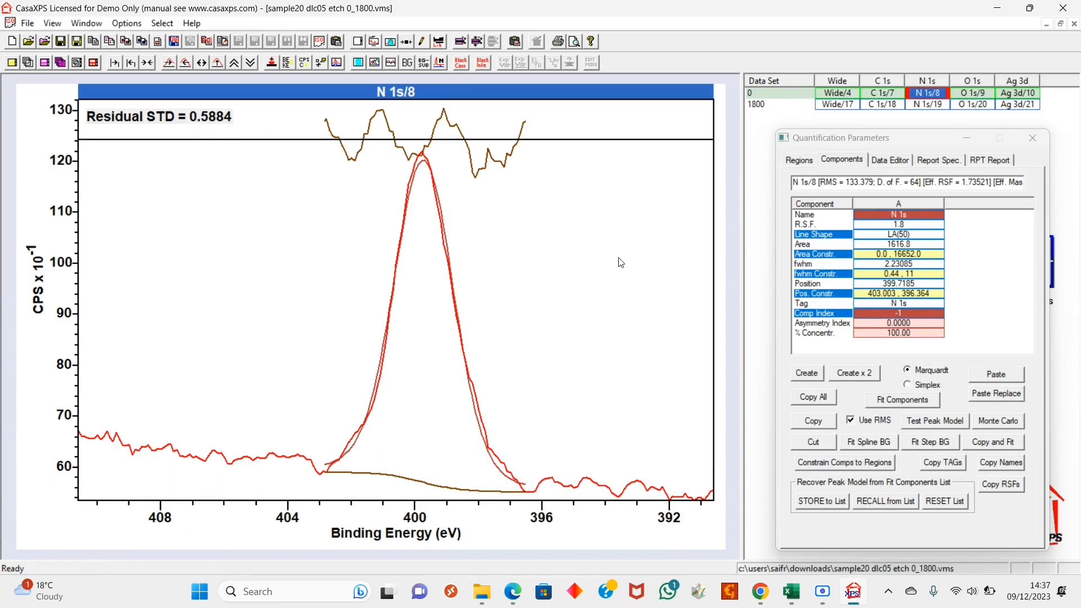
pyautogui.moveTo(766, 604)
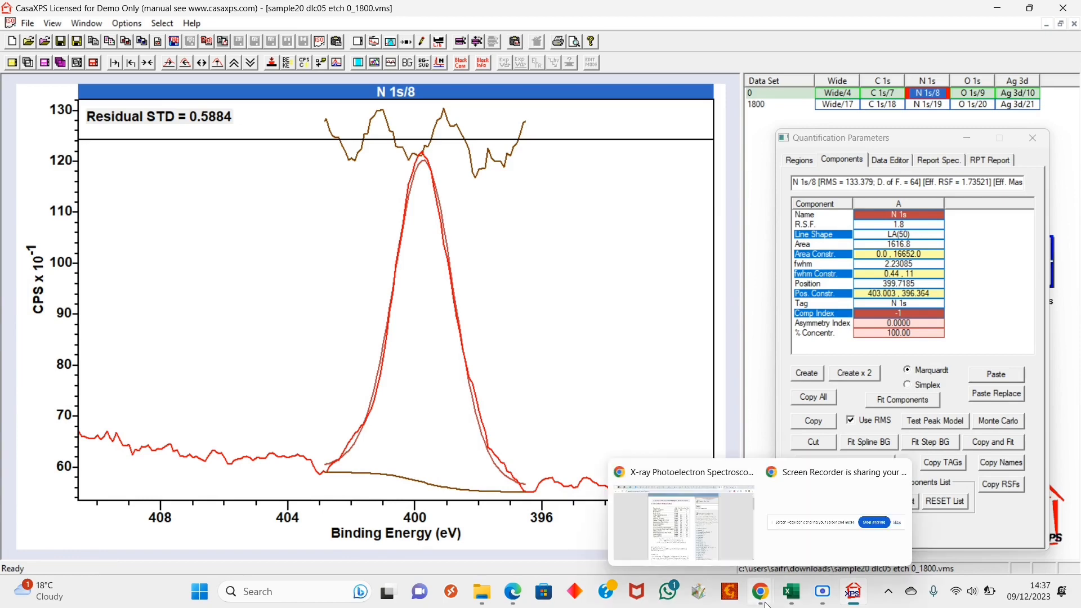
pyautogui.click(714, 548)
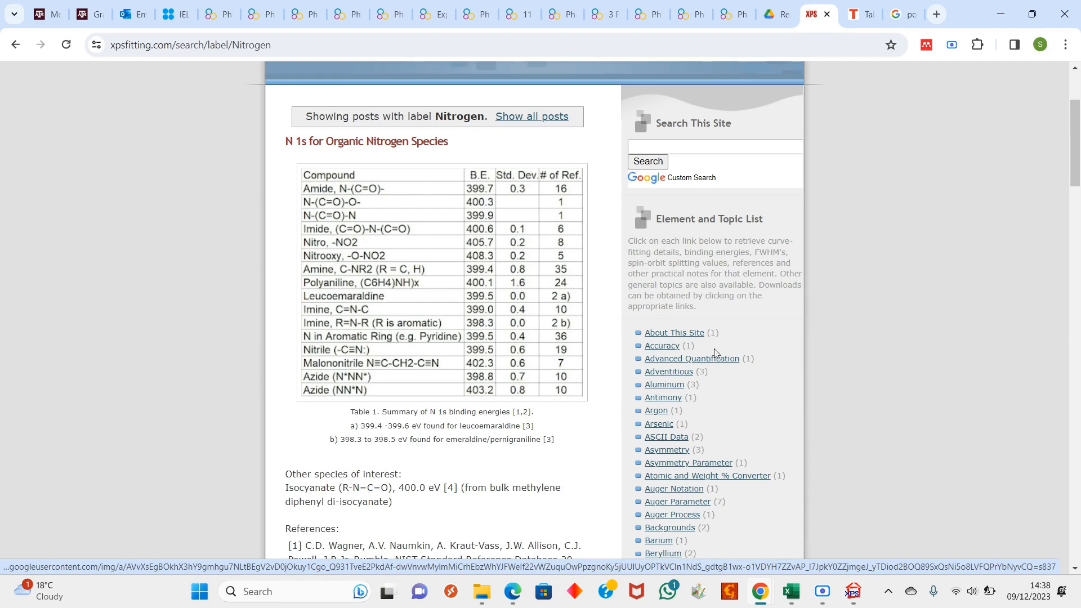
pyautogui.click(853, 594)
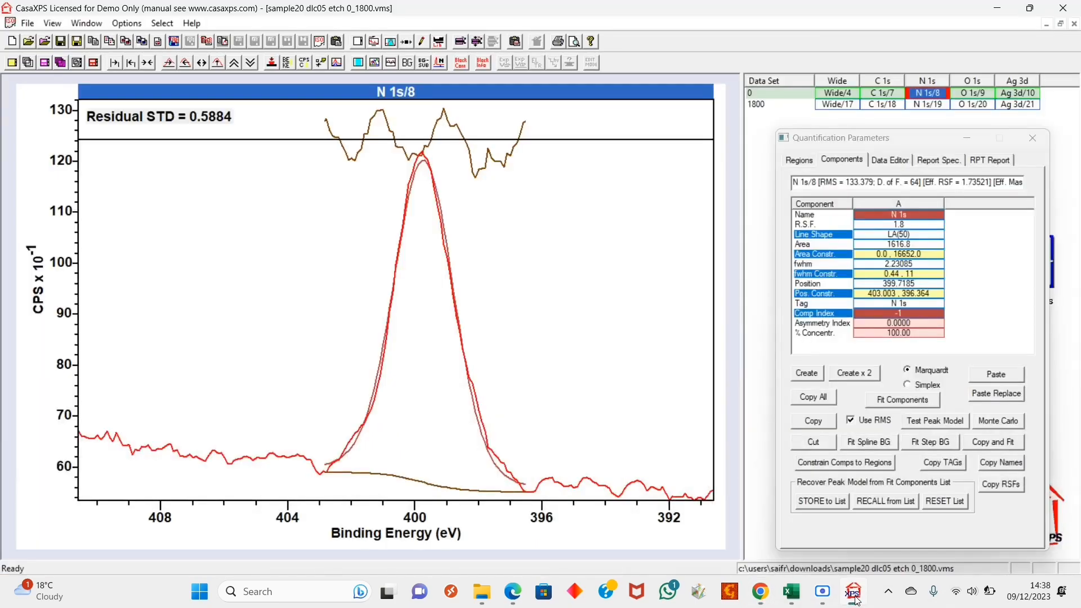
pyautogui.click(854, 596)
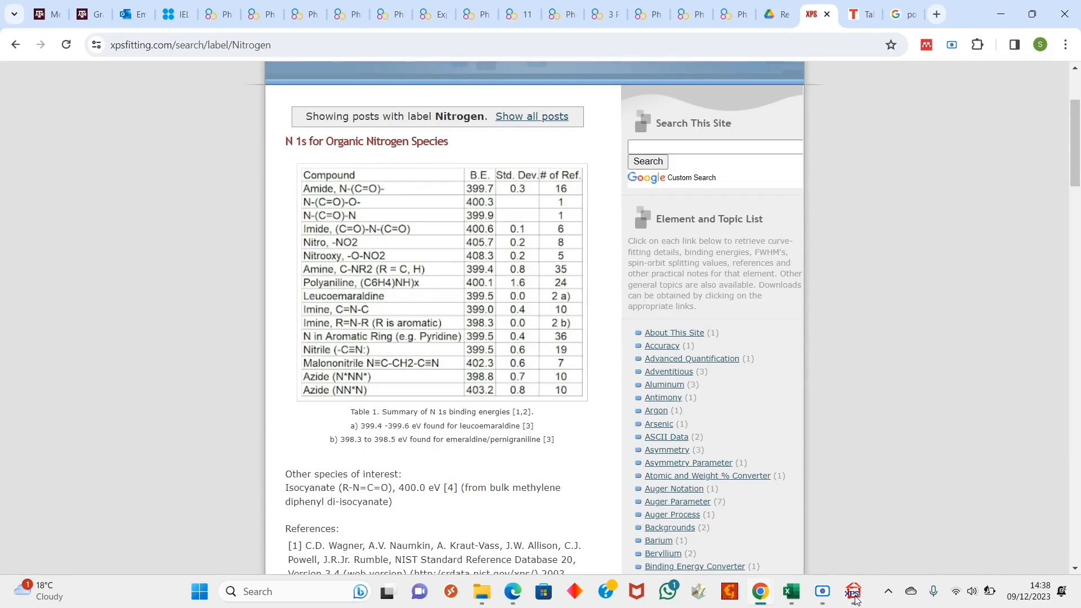
pyautogui.click(855, 600)
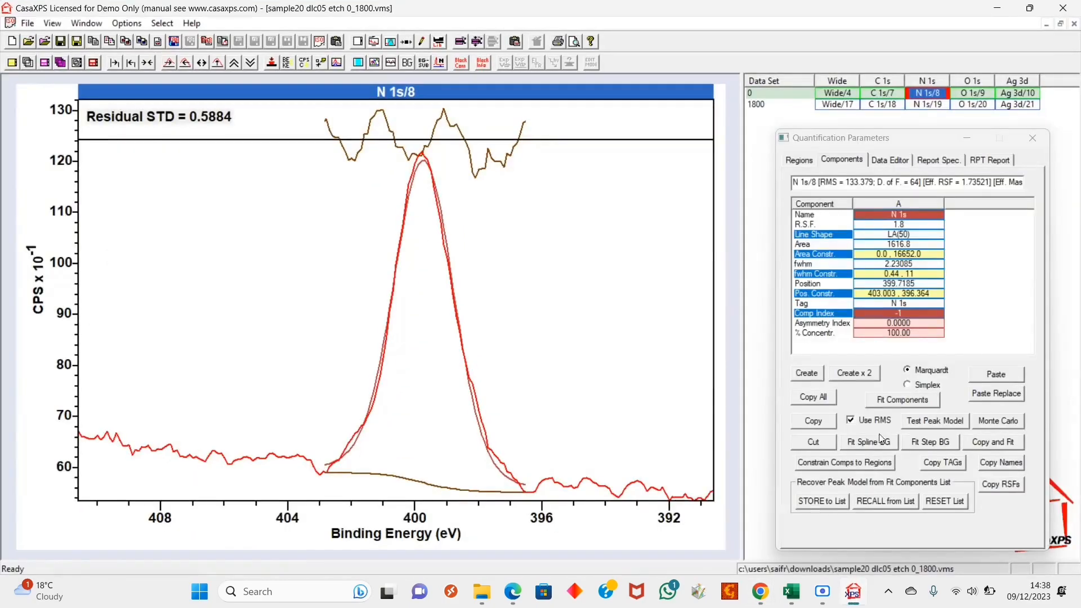
# Rename the N 1s component as Amide.
pyautogui.click(909, 214)
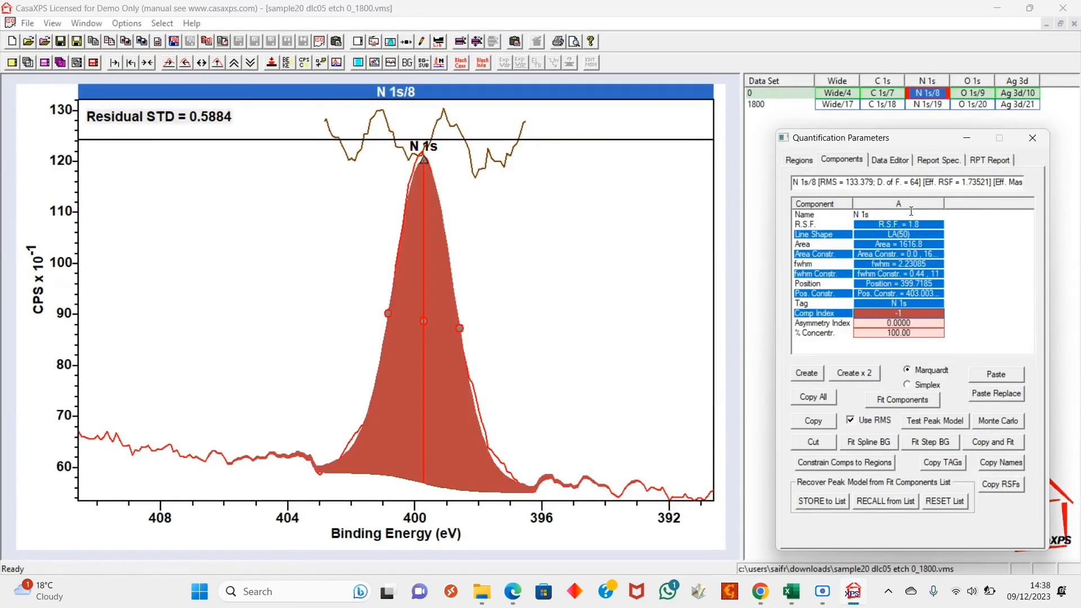
pyautogui.press('BackSpace')
pyautogui.press('BackSpace')
pyautogui.press('BackSpace')
pyautogui.press('BackSpace')
pyautogui.write('Amide')
pyautogui.press('Return')
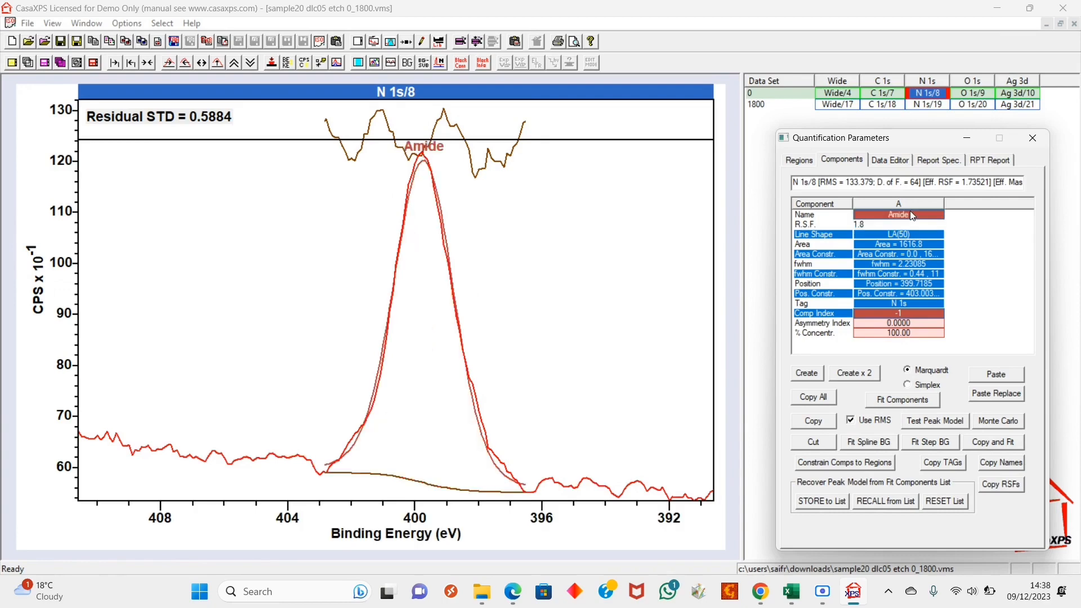
pyautogui.click(630, 308)
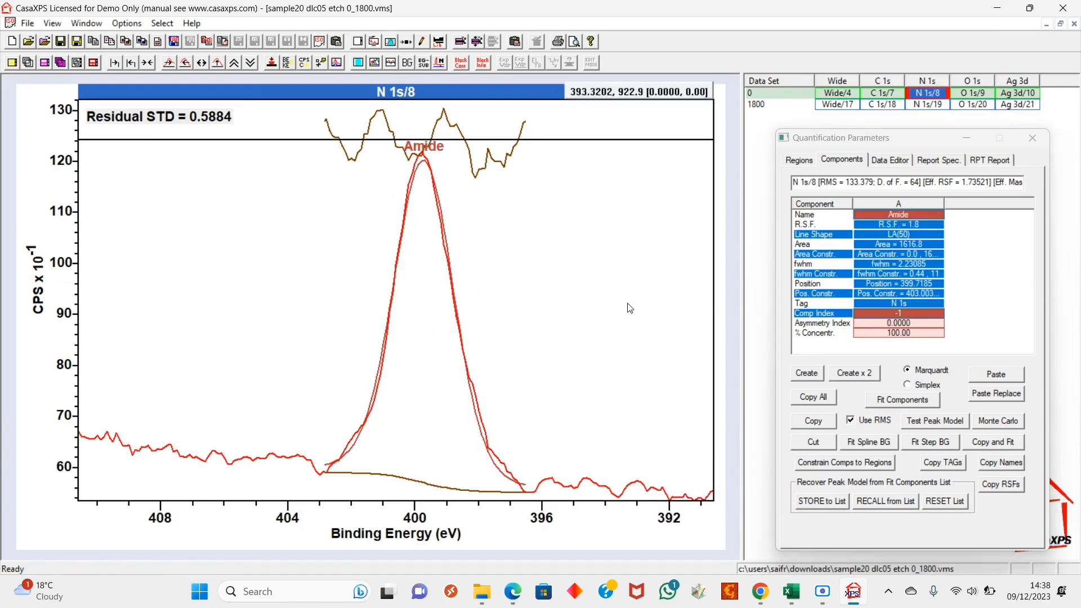
# Hide the residual and copy the N 1s plot to the clipboard at a specified image size of 600 by 448.
pyautogui.click(391, 62)
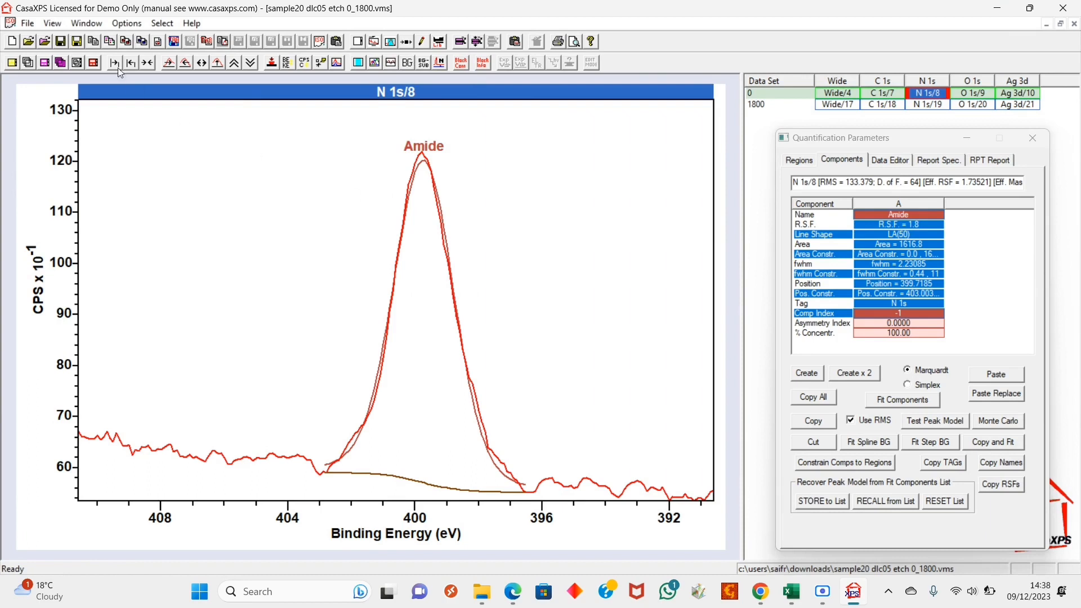
pyautogui.click(93, 42)
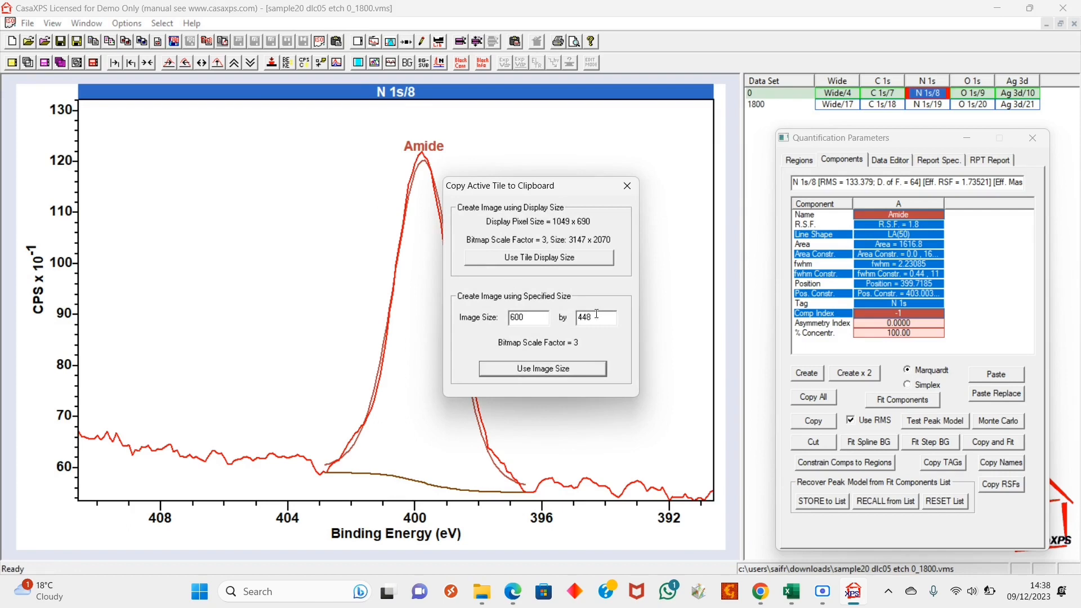
pyautogui.click(535, 315)
pyautogui.click(544, 375)
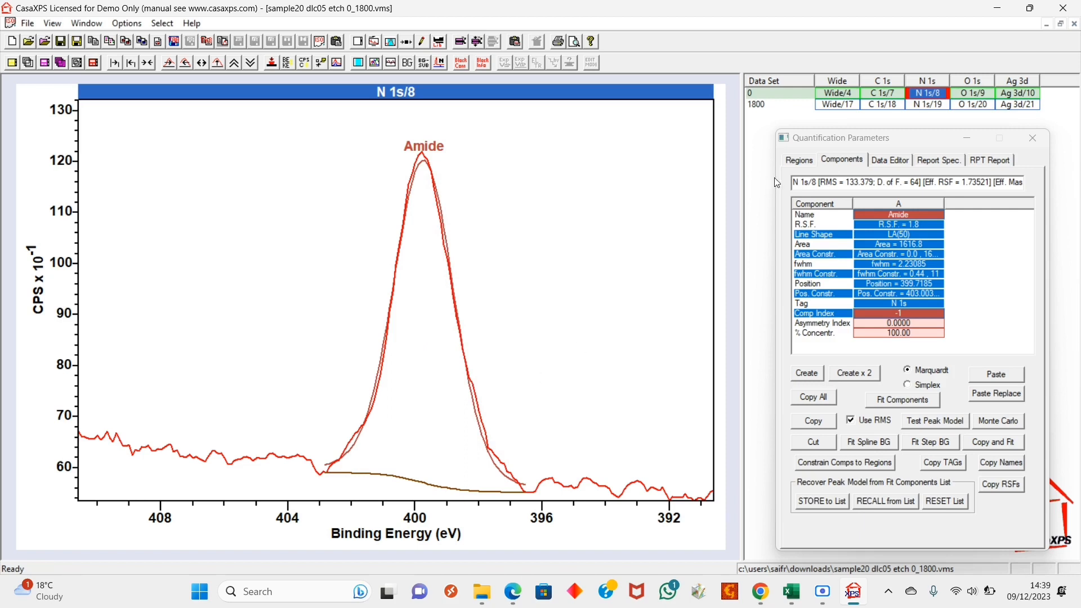
# Display the O 1s spectrum of data set 0.
pyautogui.click(980, 95)
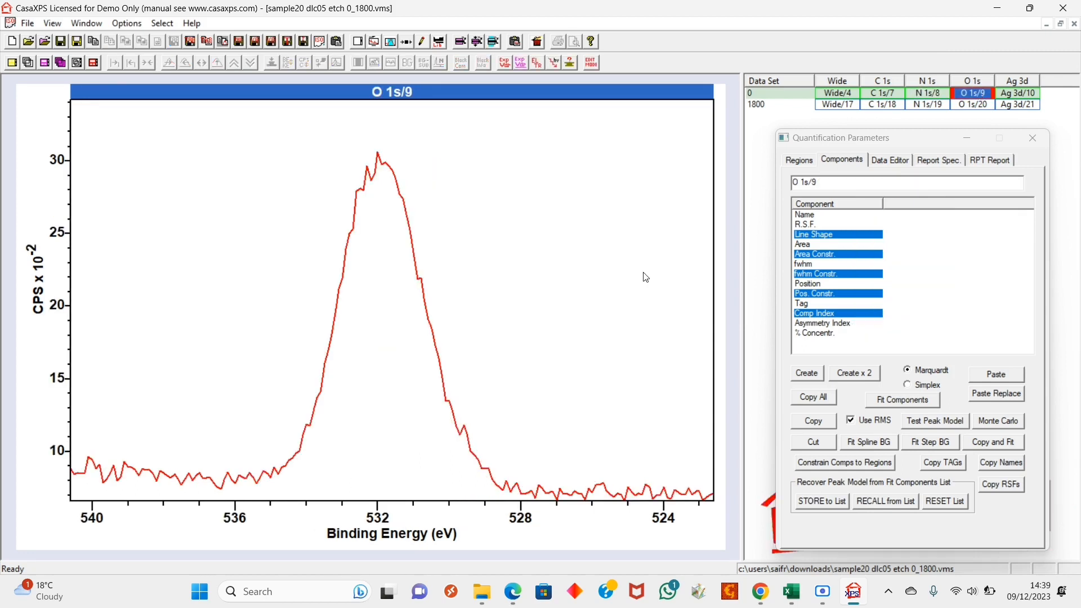
# Create an O 1s region with a Shirley background and narrow its limits to about 535.2 and 528.4 eV.
pyautogui.click(799, 161)
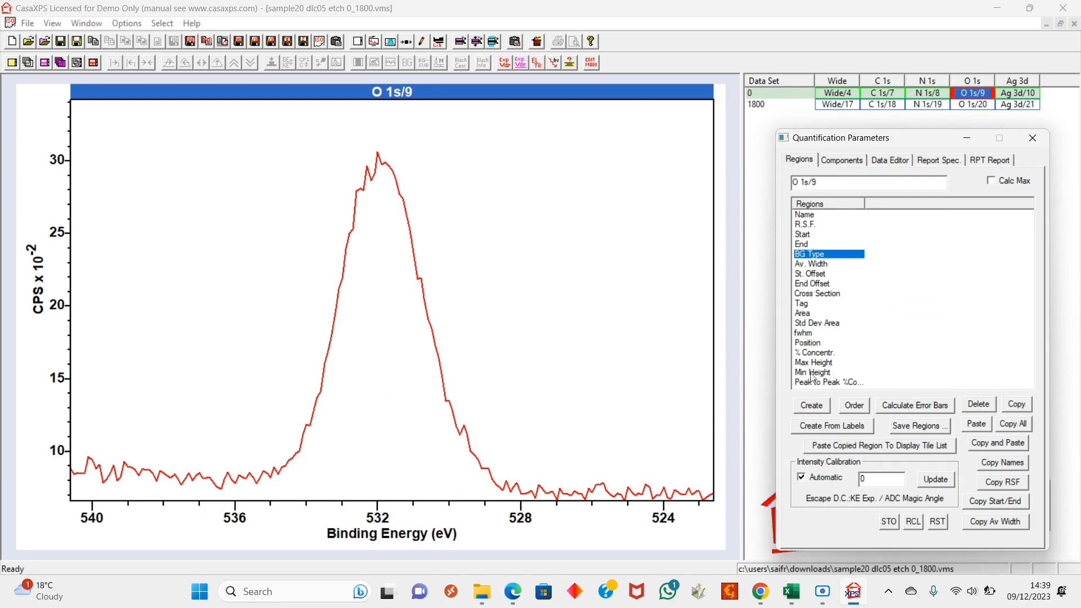
pyautogui.click(812, 407)
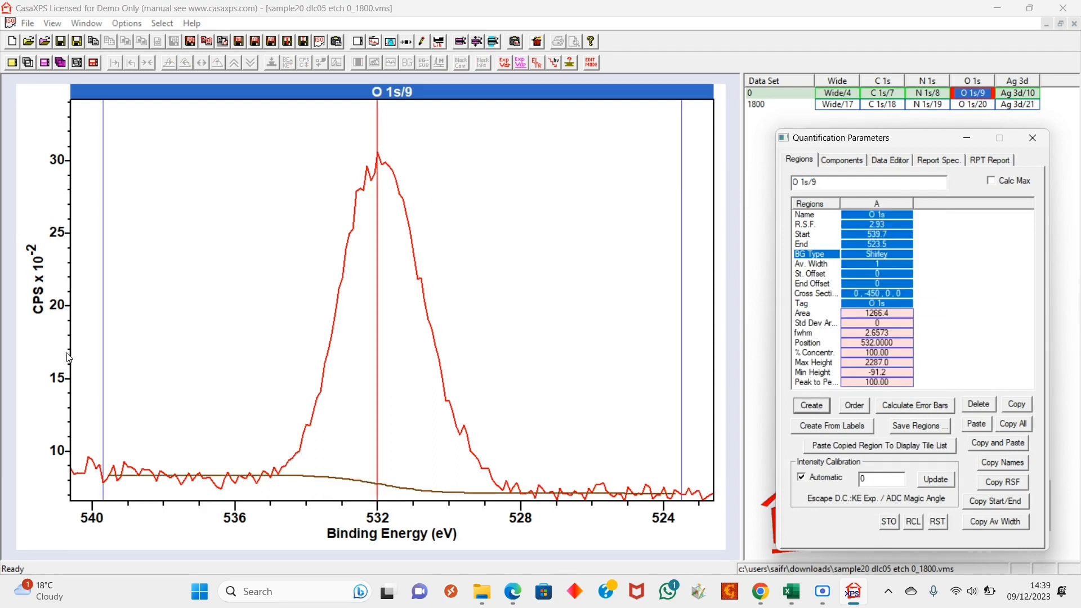
pyautogui.moveTo(105, 366); pyautogui.dragTo(266, 381)
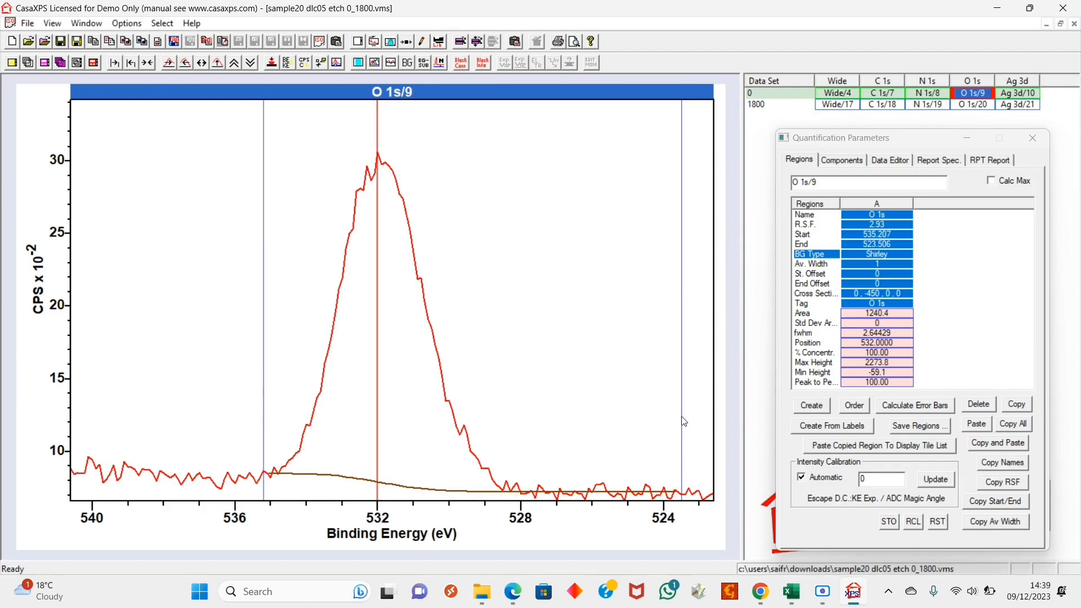
pyautogui.moveTo(684, 422); pyautogui.dragTo(509, 422)
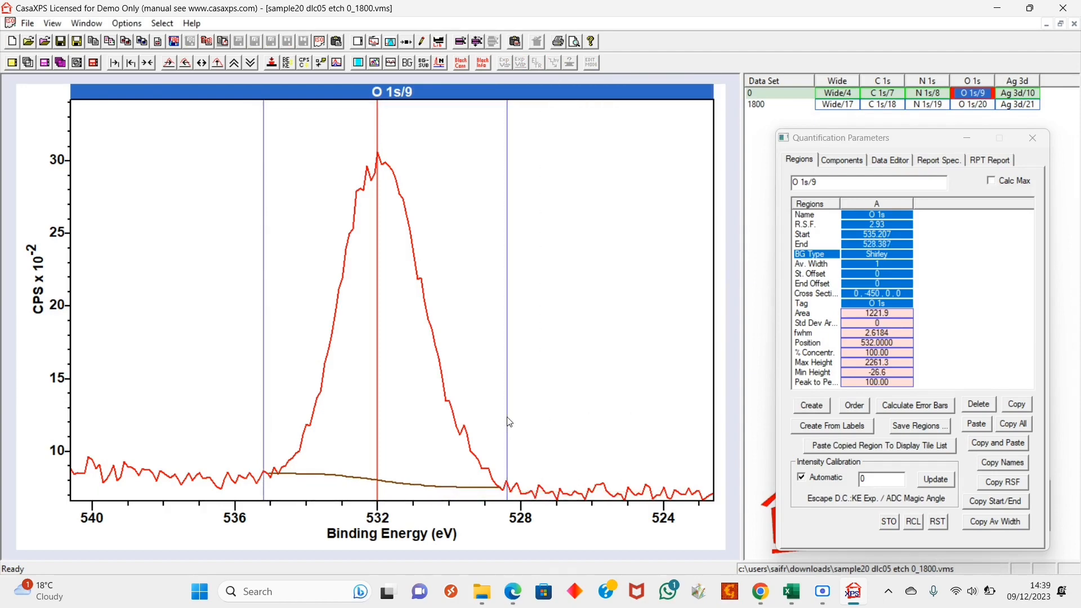
# Add two components to the O 1s peak model.
pyautogui.click(851, 161)
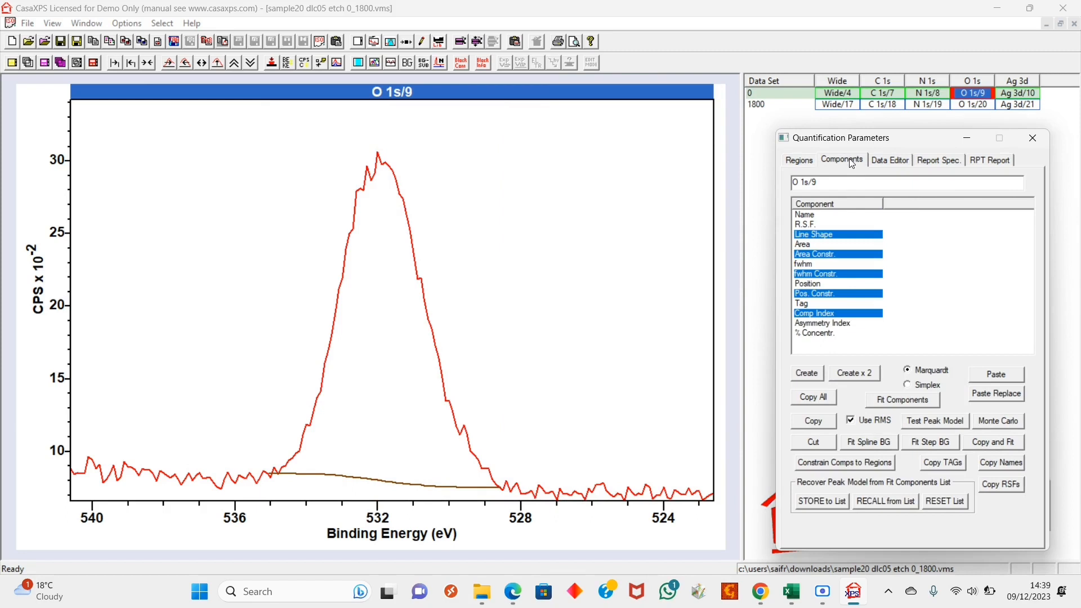
pyautogui.click(812, 374)
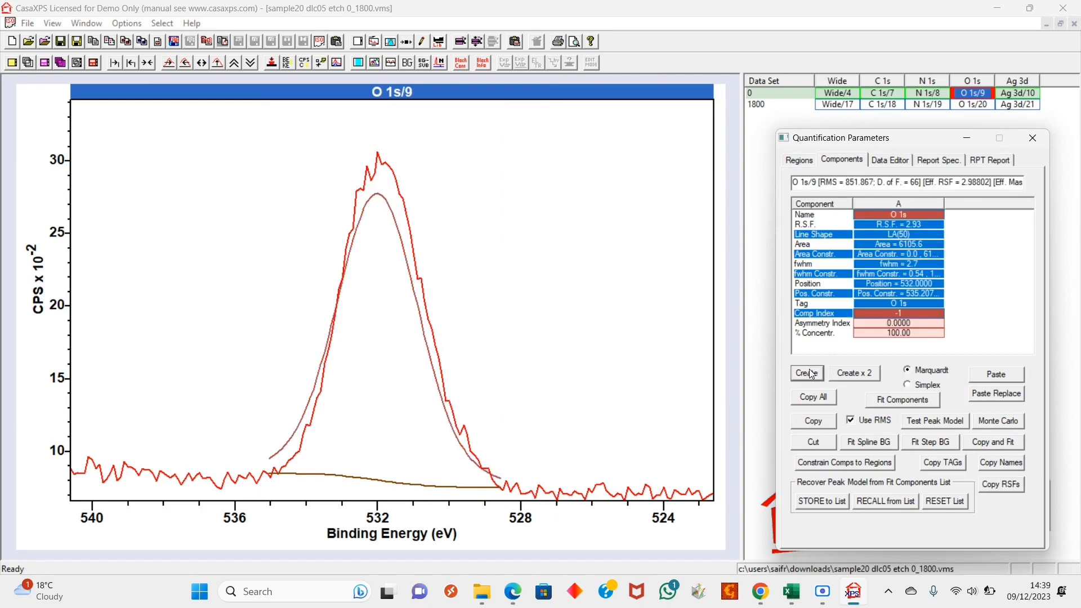
pyautogui.click(811, 374)
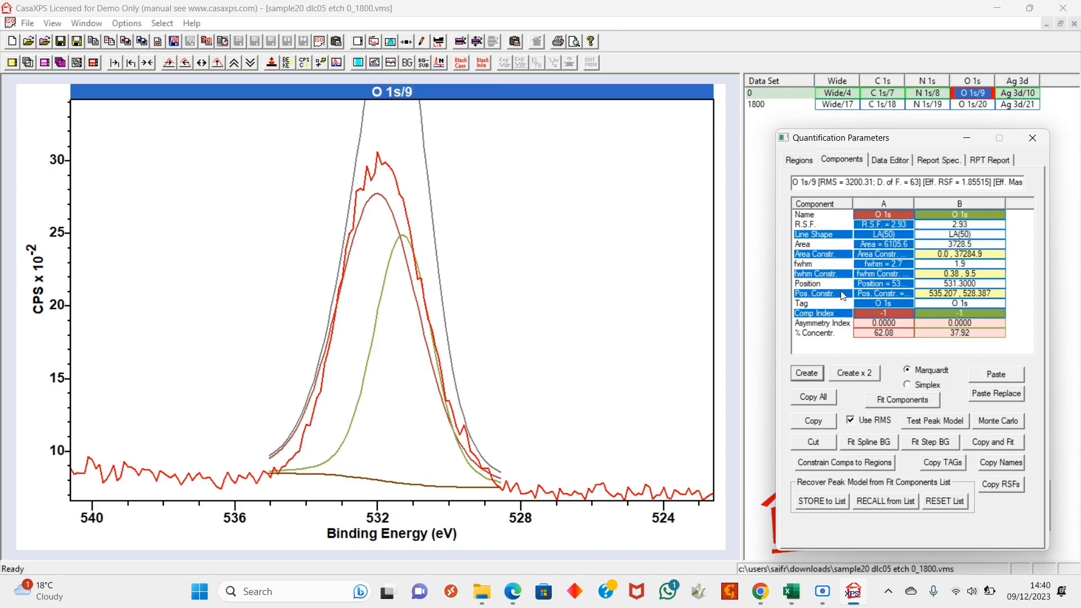
# Look up the first component's position in AgSO_XPS_ESI.pdf in Chrome and select the subsurface O entry in the Fig. 6.3.3 caption.
pyautogui.doubleClick(900, 283)
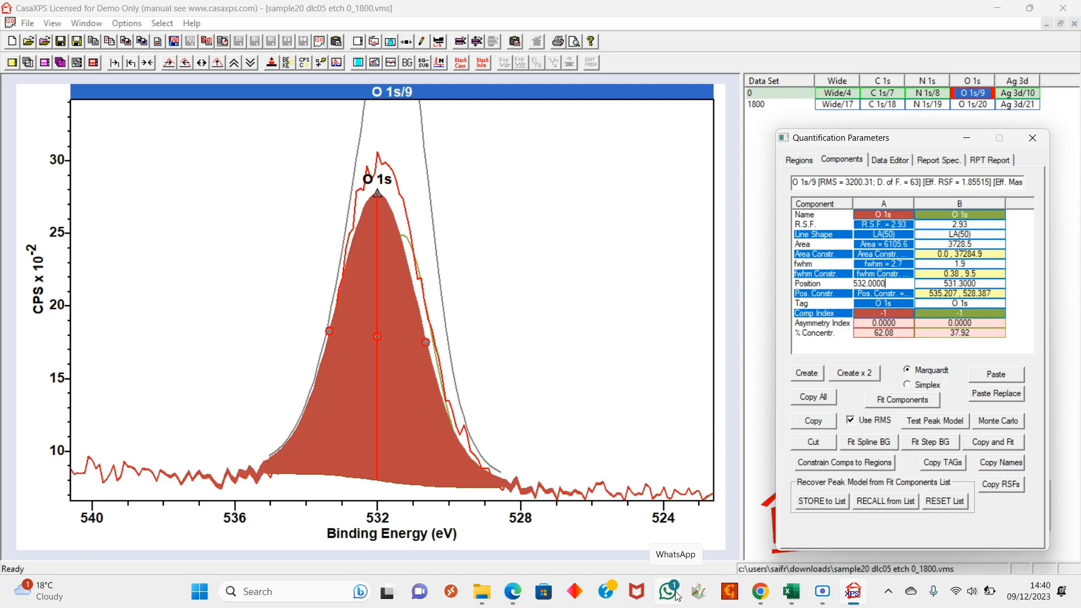
pyautogui.moveTo(759, 599)
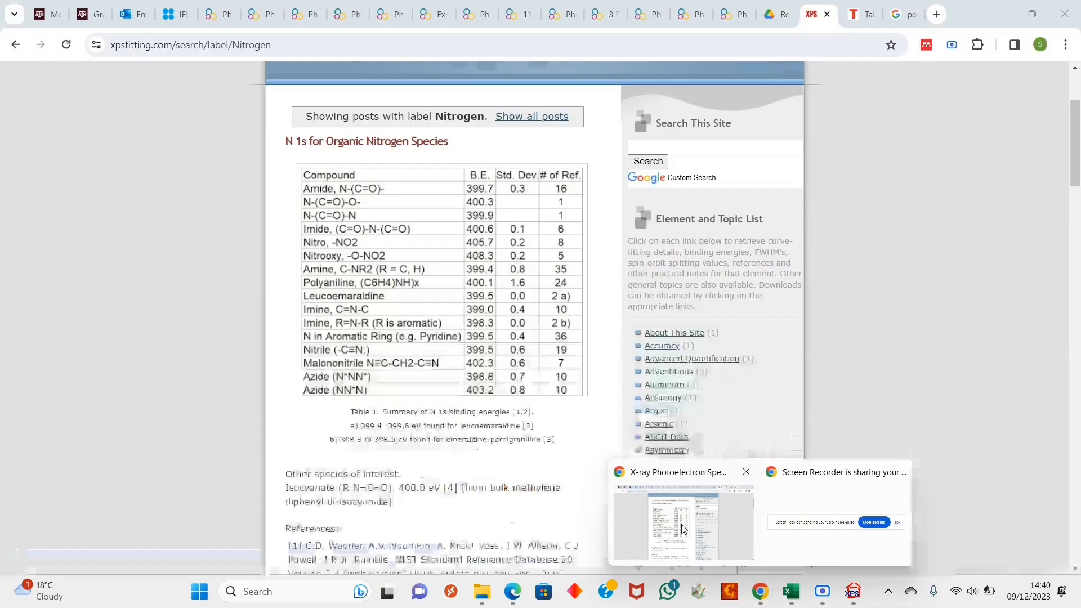
pyautogui.click(681, 525)
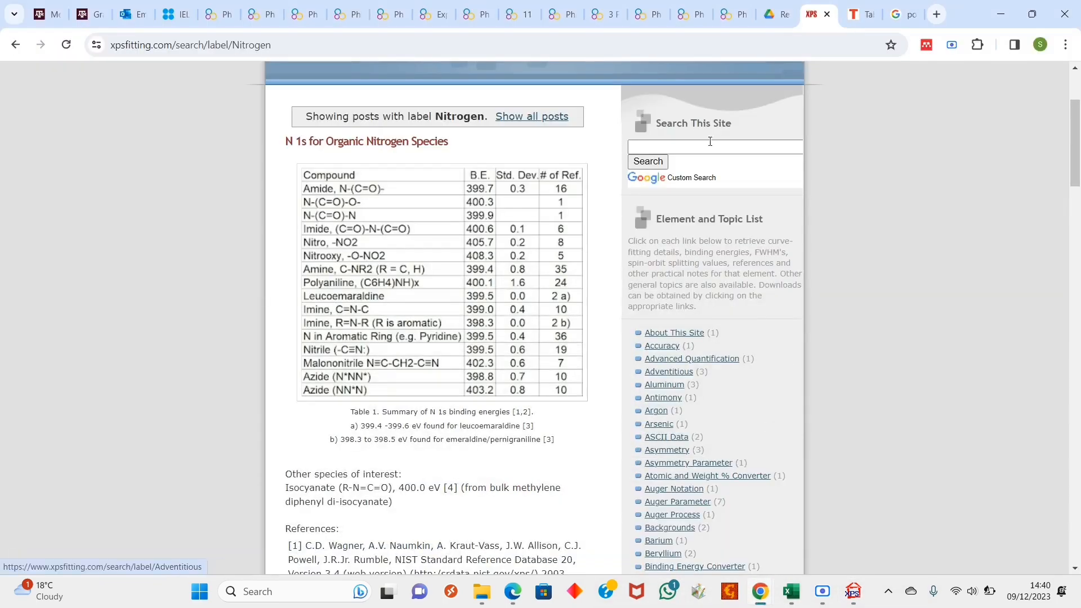
pyautogui.click(772, 6)
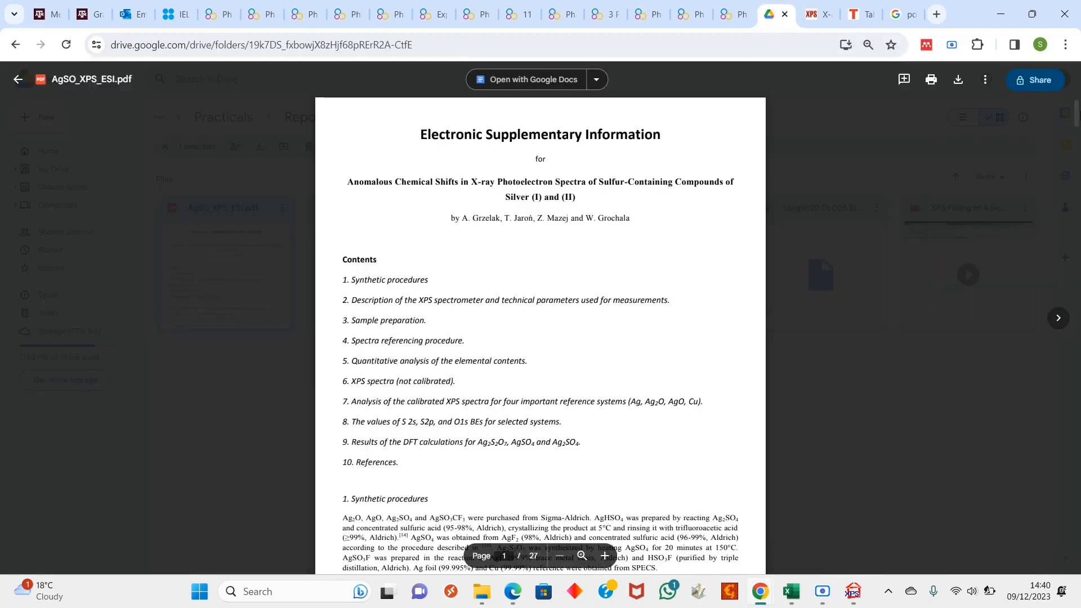
pyautogui.moveTo(1076, 117); pyautogui.dragTo(1076, 185)
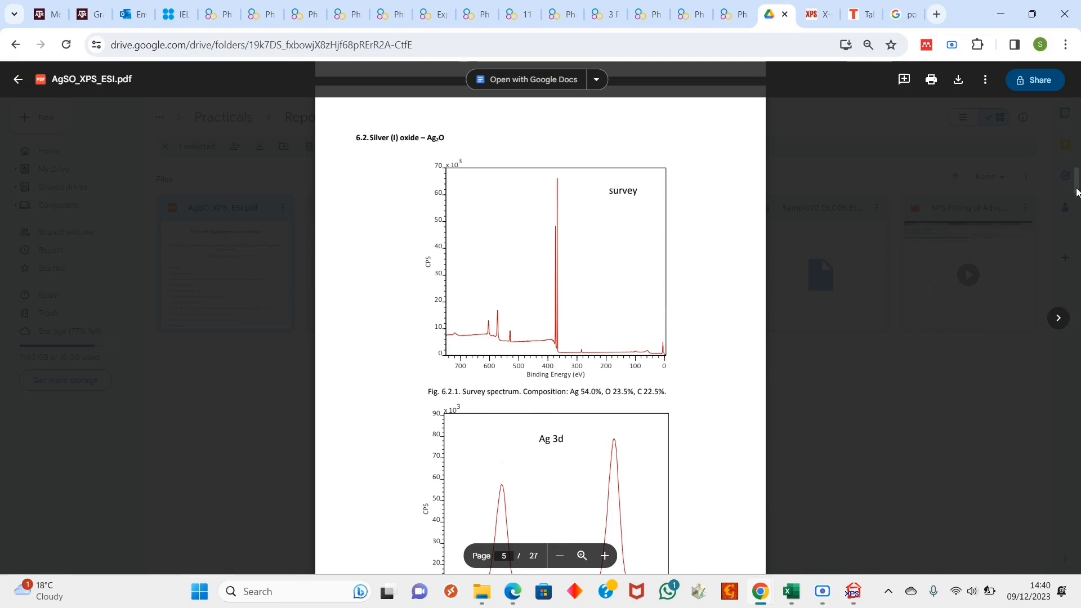
pyautogui.scroll(-3, 1076, 192)
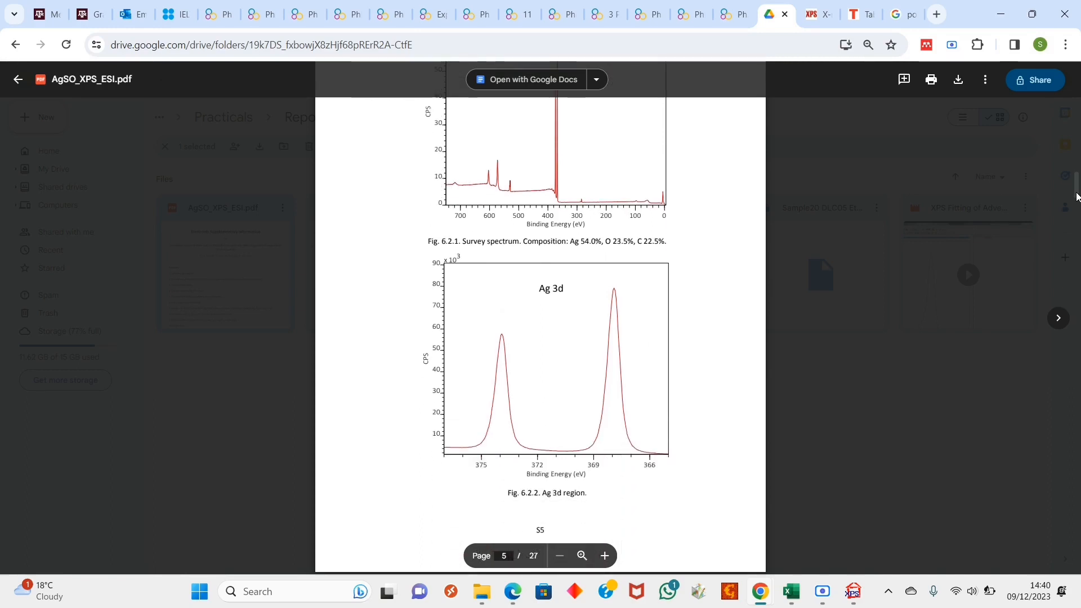
pyautogui.scroll(-3, 1077, 196)
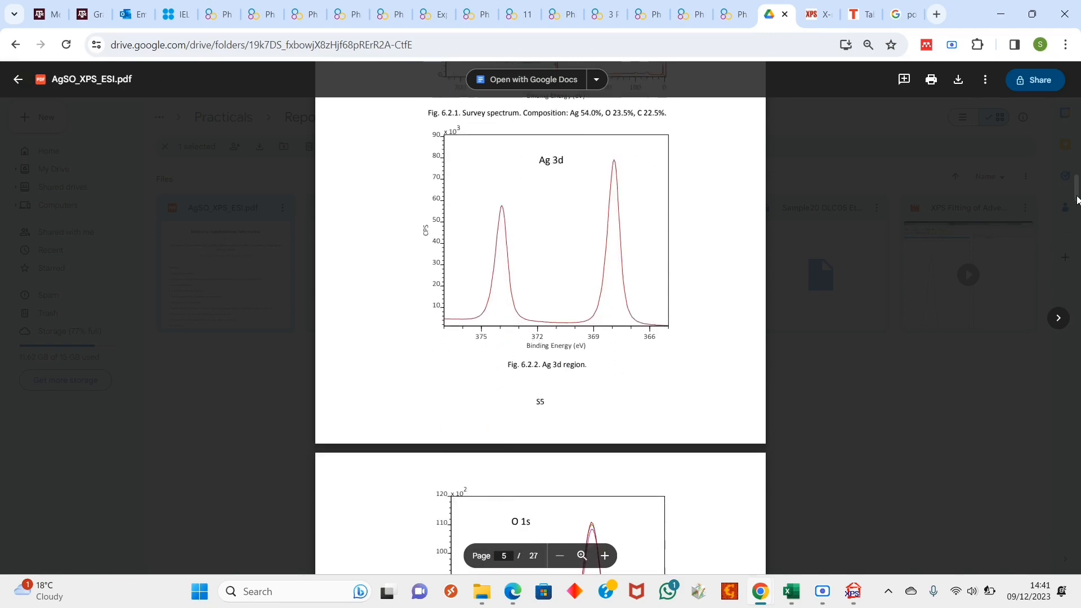
pyautogui.scroll(3, 1078, 194)
pyautogui.moveTo(1078, 195); pyautogui.dragTo(1079, 244)
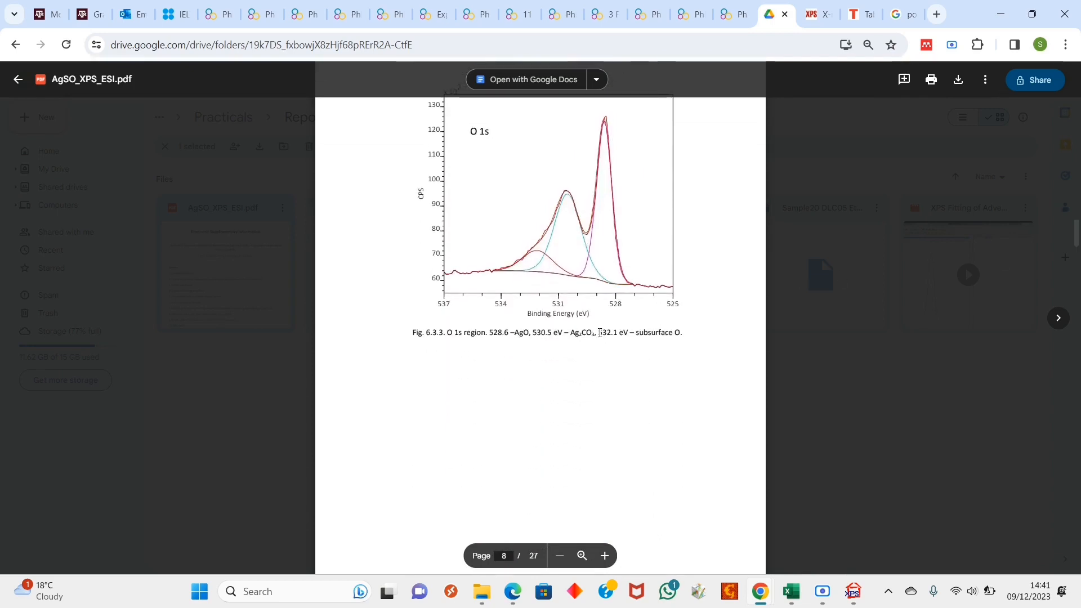
pyautogui.moveTo(598, 334); pyautogui.dragTo(690, 410)
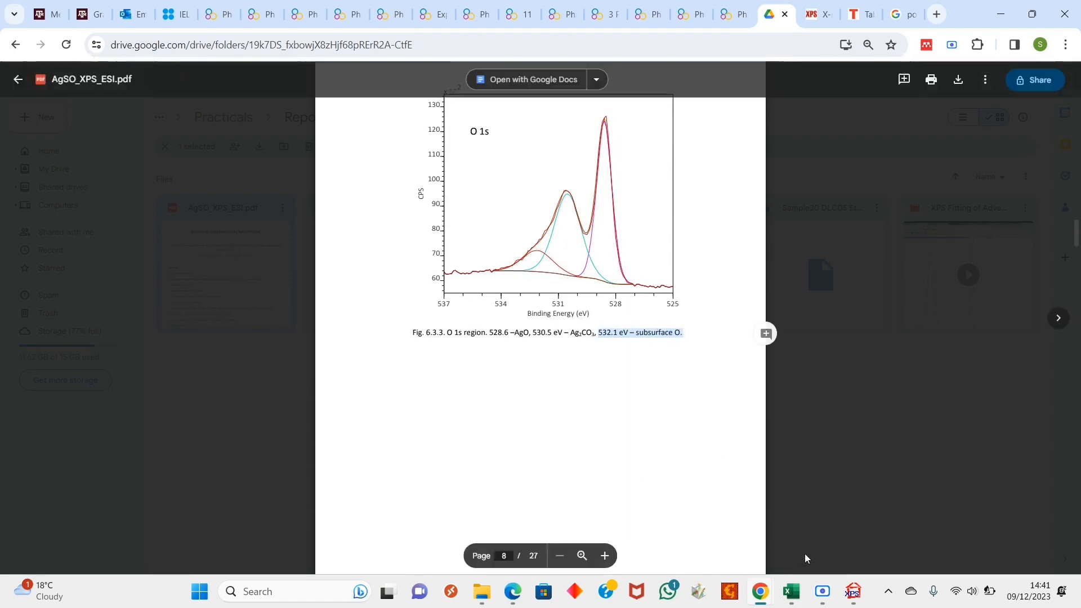
# Switch back to CasaXPS and rename the first O 1s component as Subsurface O.
pyautogui.click(853, 592)
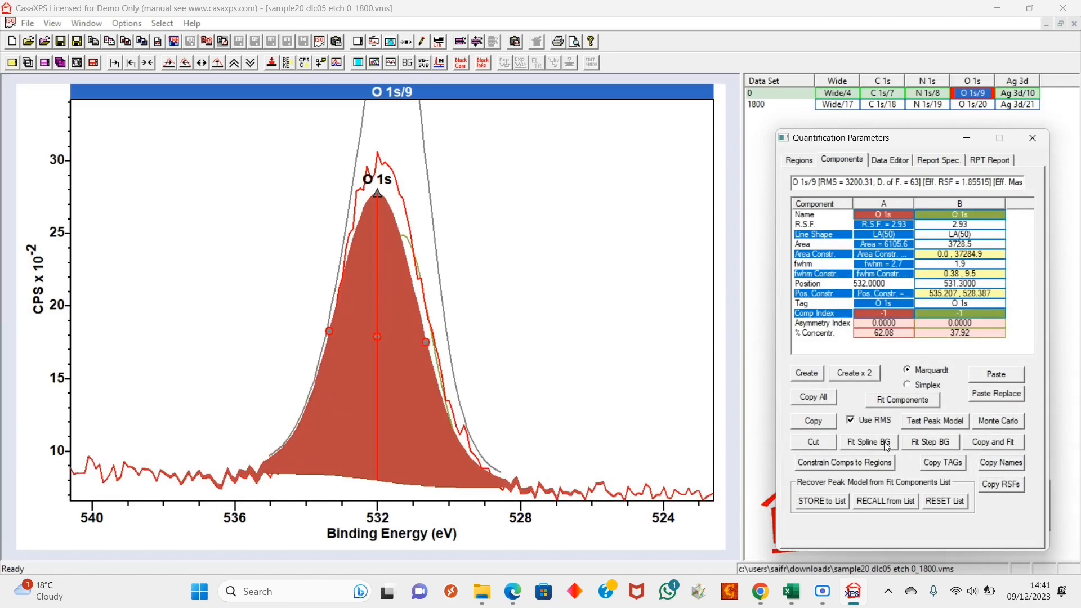
pyautogui.click(894, 214)
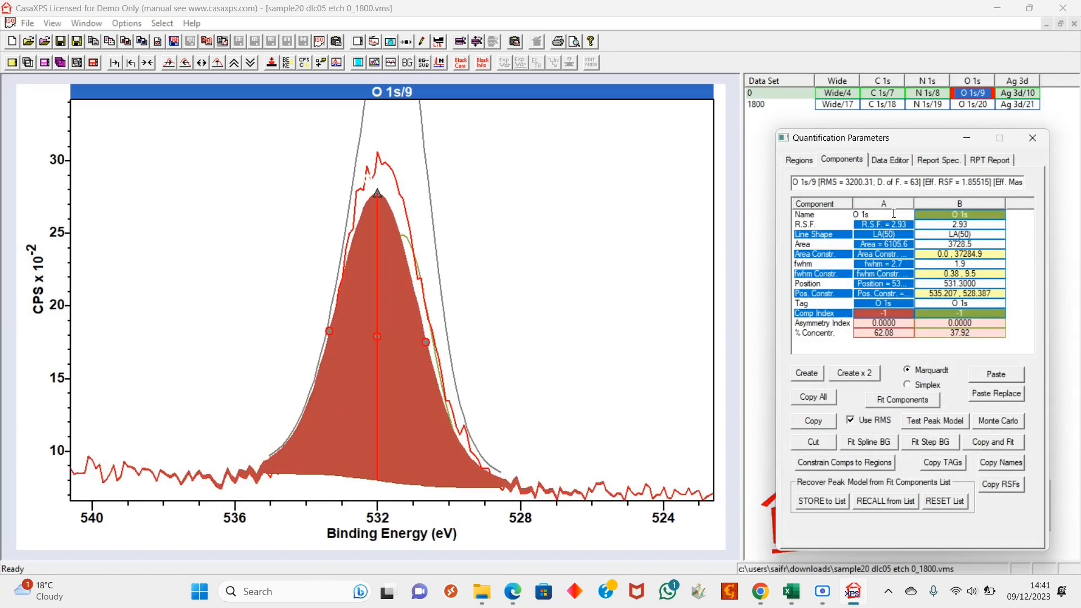
pyautogui.press('BackSpace')
pyautogui.press('BackSpace')
pyautogui.press('BackSpace')
pyautogui.write('S')
pyautogui.write('ubsurface O')
pyautogui.press('Return')
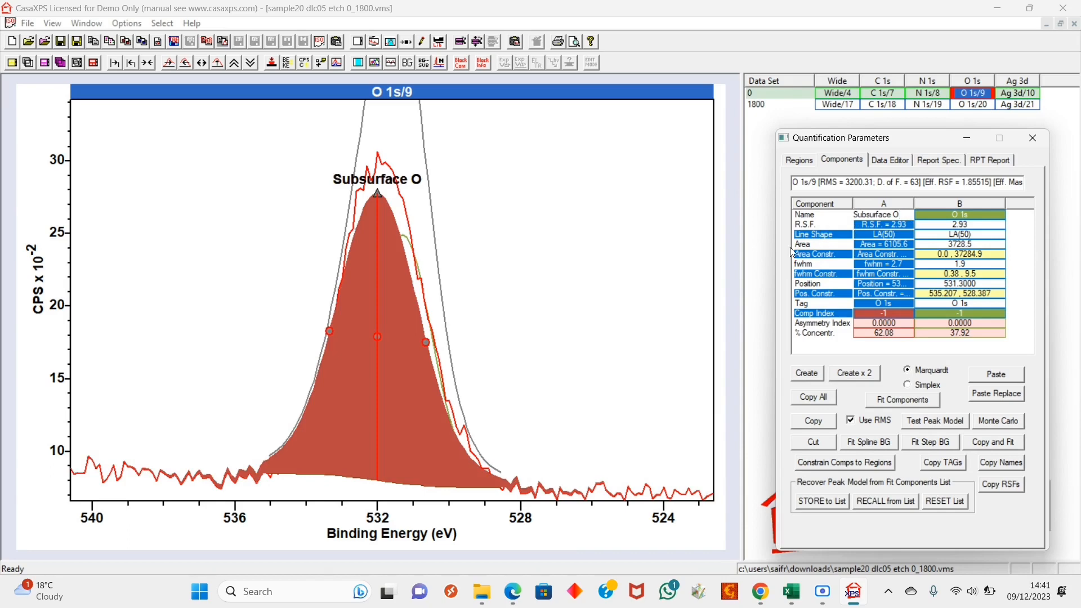
pyautogui.click(769, 256)
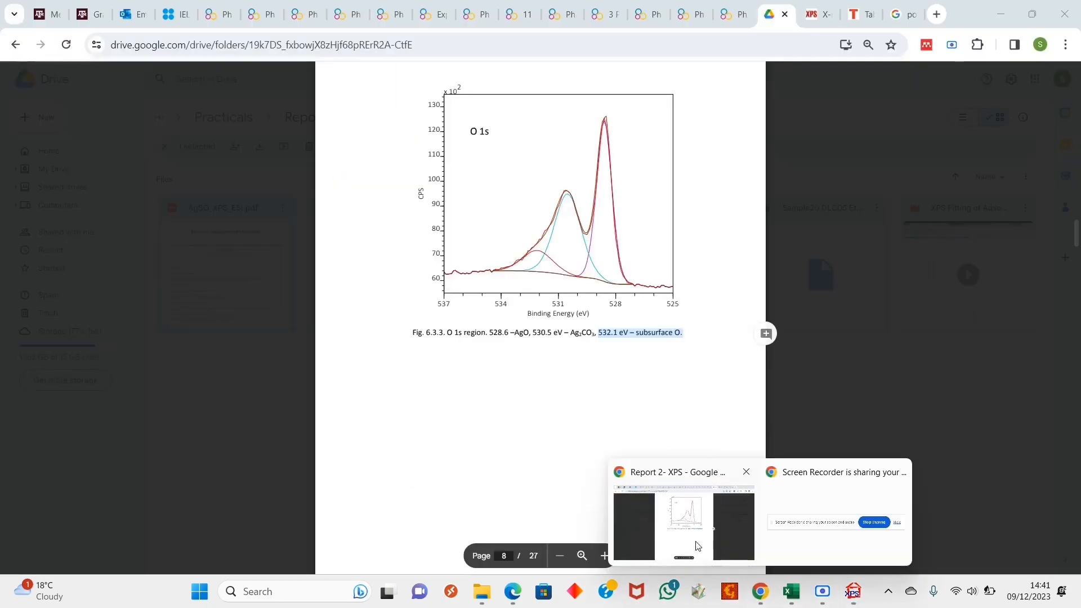
# Compare the second component's position with the PDF's O 1s assignments in Chrome and select the Ag2CO3/AgHCO3 entry in the Fig. 6.2.3 caption.
pyautogui.click(684, 521)
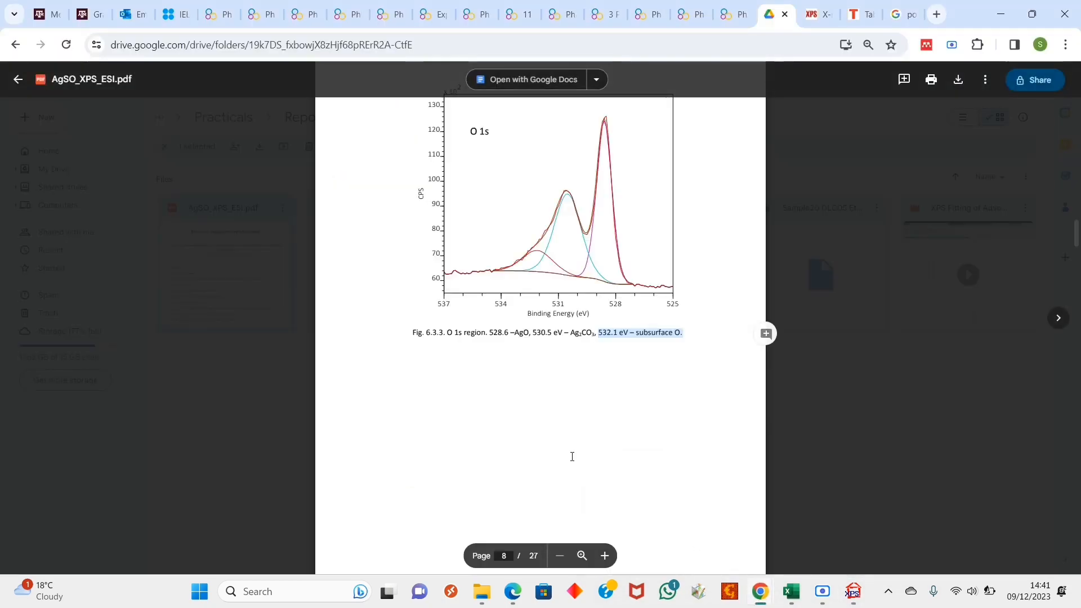
pyautogui.scroll(5, 572, 457)
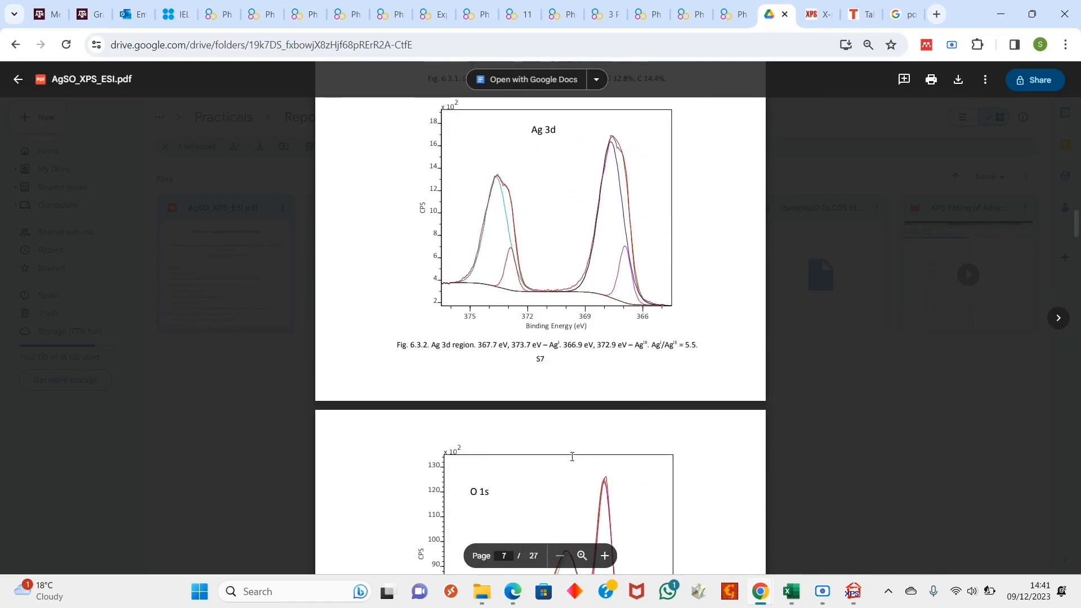
pyautogui.scroll(5, 572, 457)
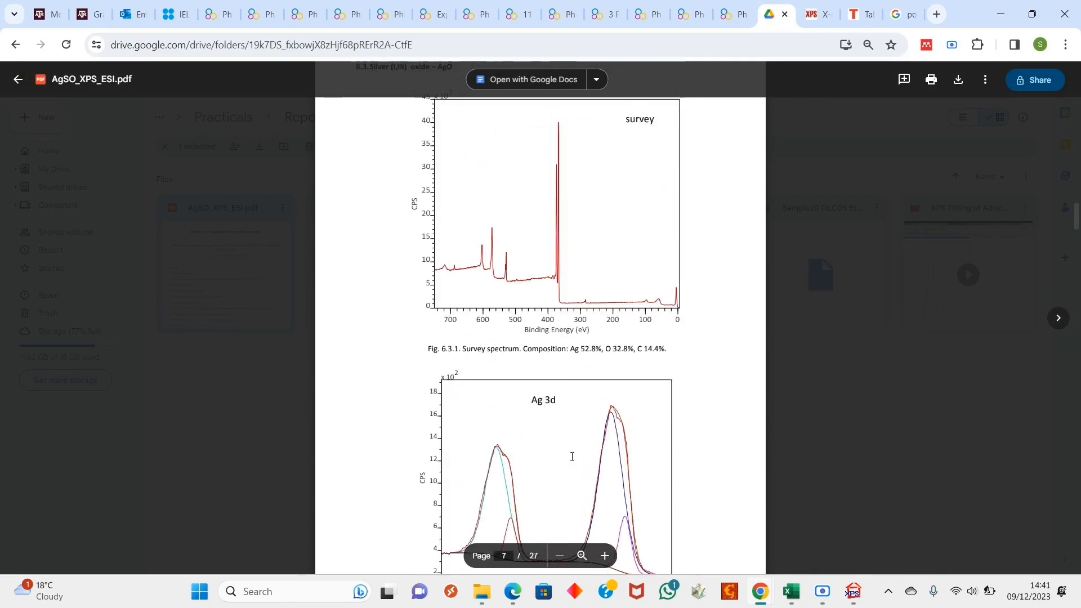
pyautogui.scroll(5, 572, 456)
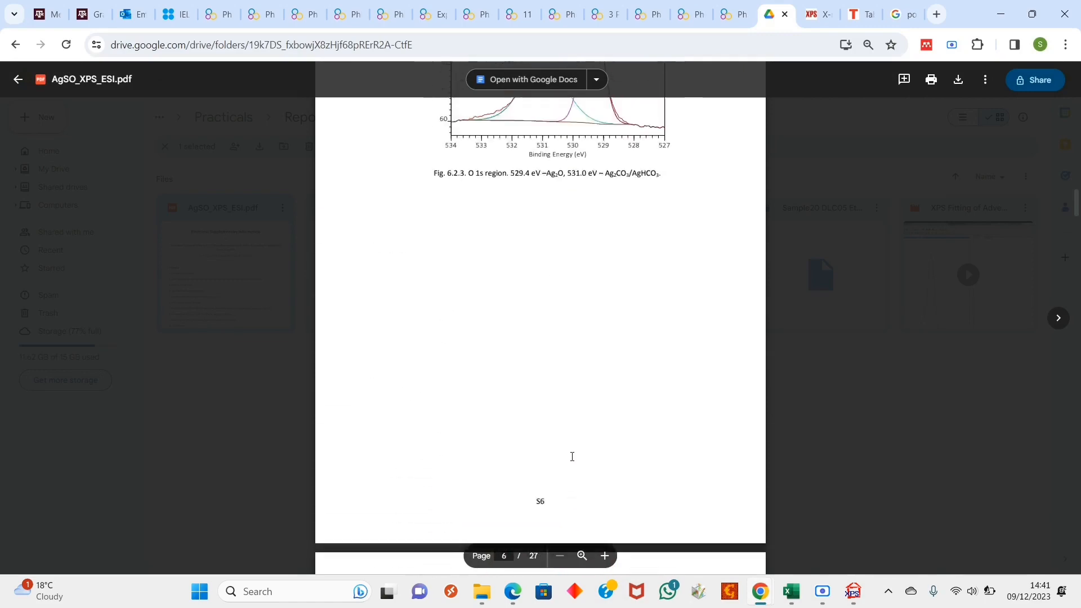
pyautogui.scroll(3, 572, 456)
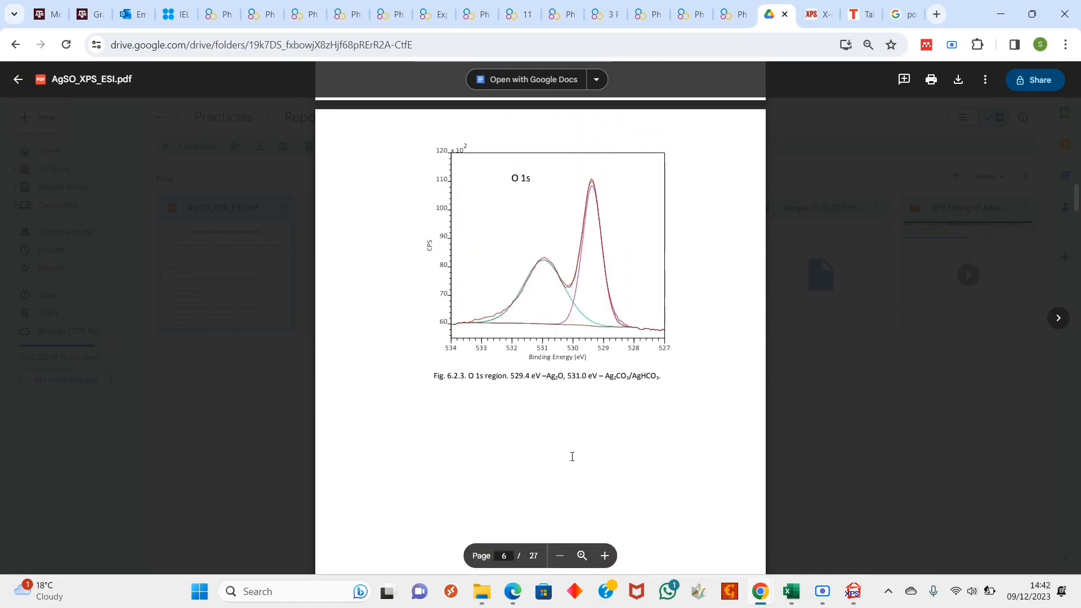
pyautogui.click(854, 592)
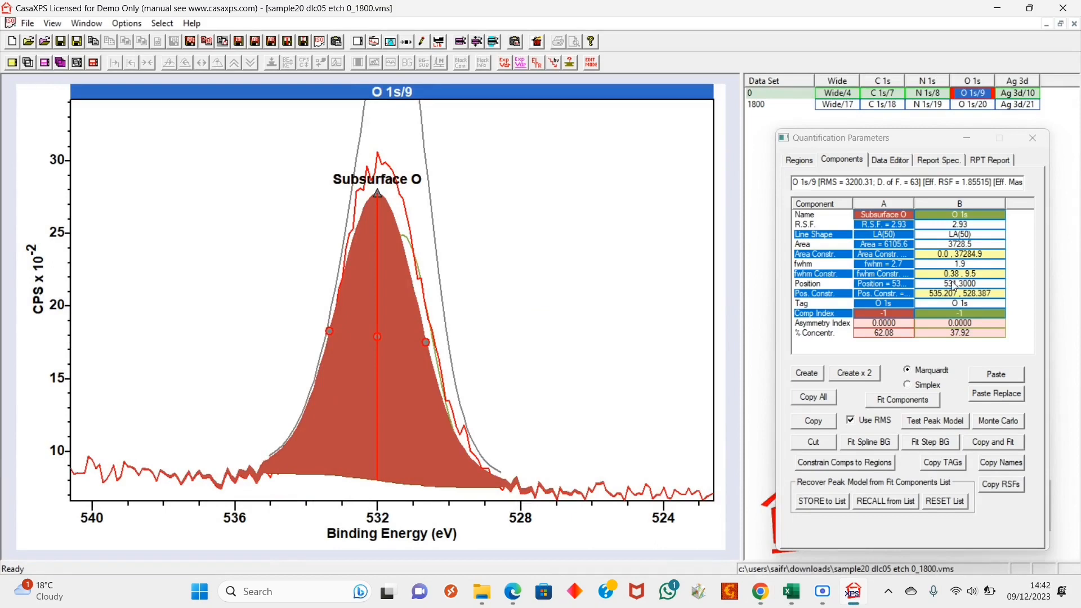
pyautogui.click(853, 594)
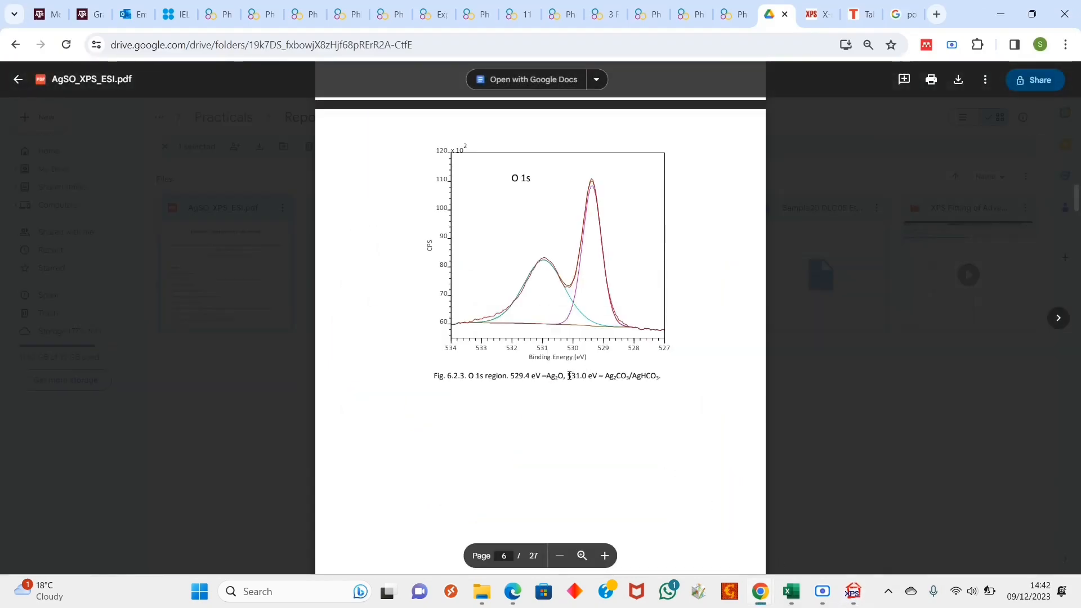
pyautogui.moveTo(567, 376); pyautogui.dragTo(613, 376)
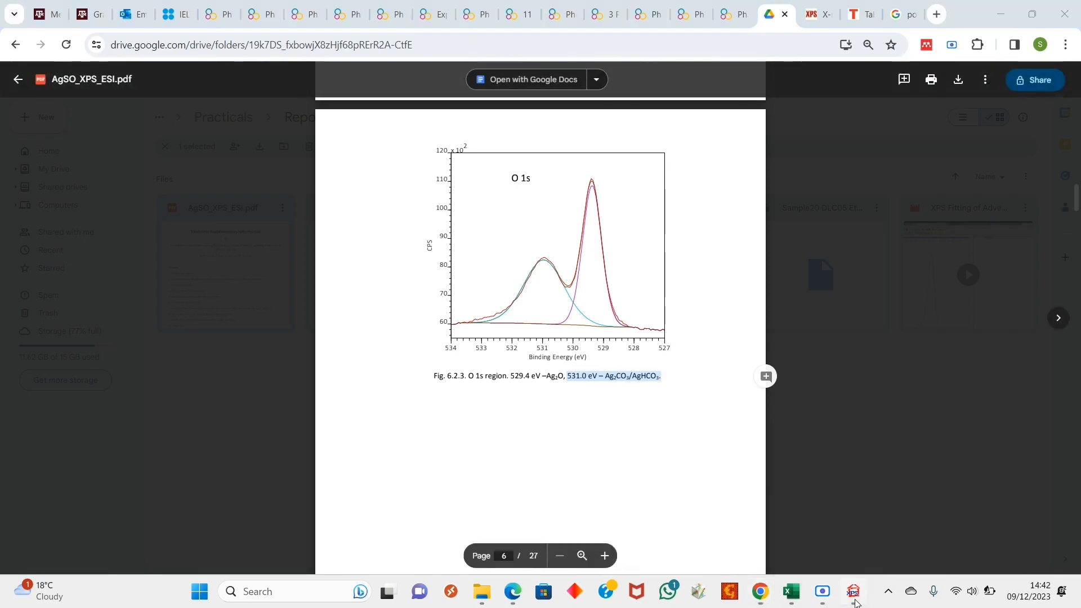
# Return to CasaXPS and rename the second O 1s component as Ag2CO3.
pyautogui.click(855, 600)
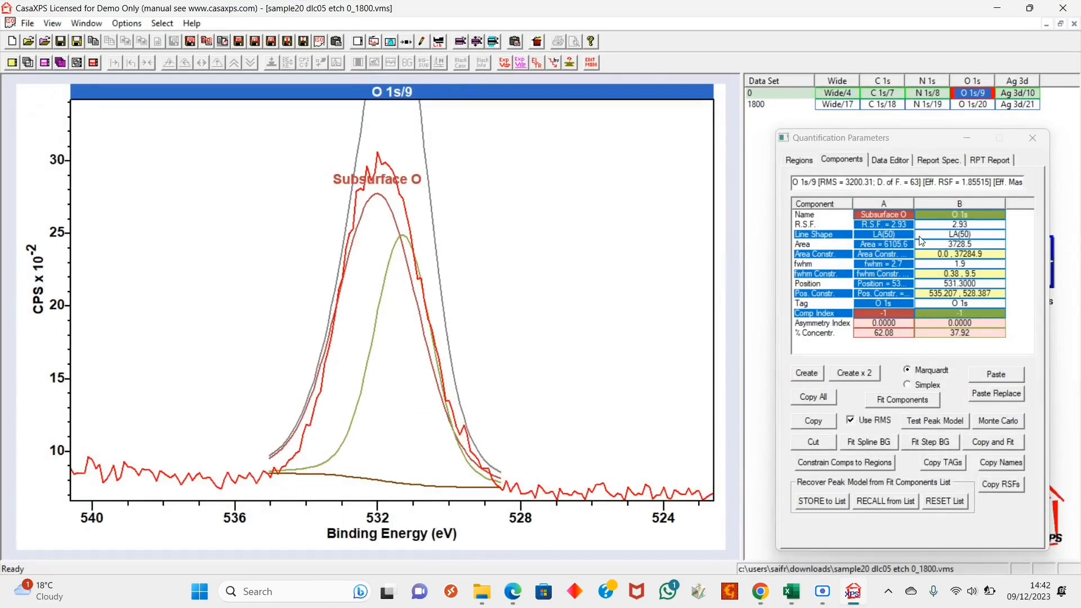
pyautogui.click(976, 213)
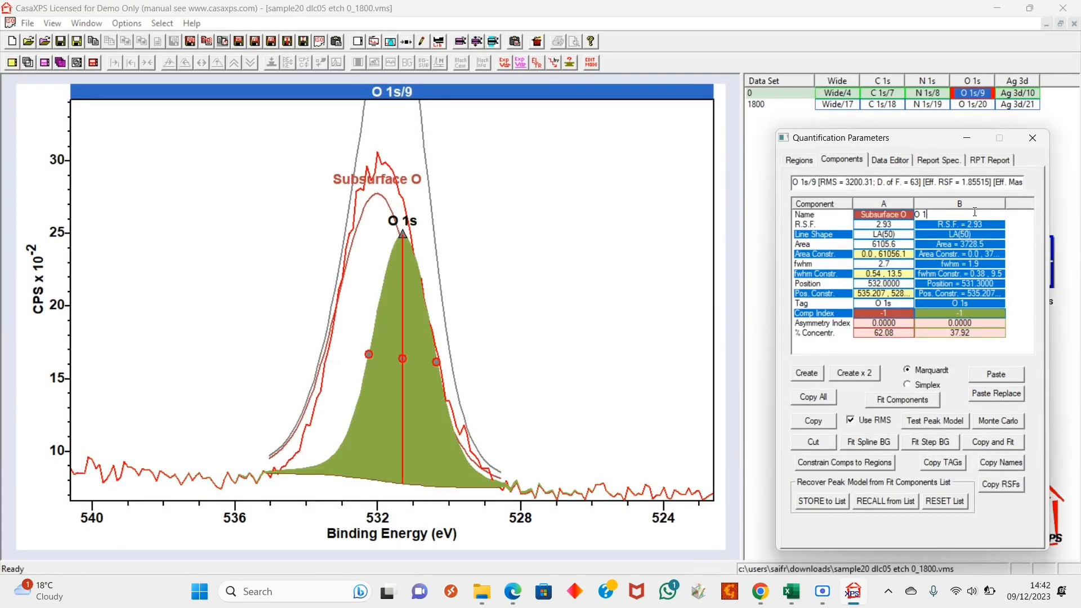
pyautogui.write('Ag2CO3')
pyautogui.press('Return')
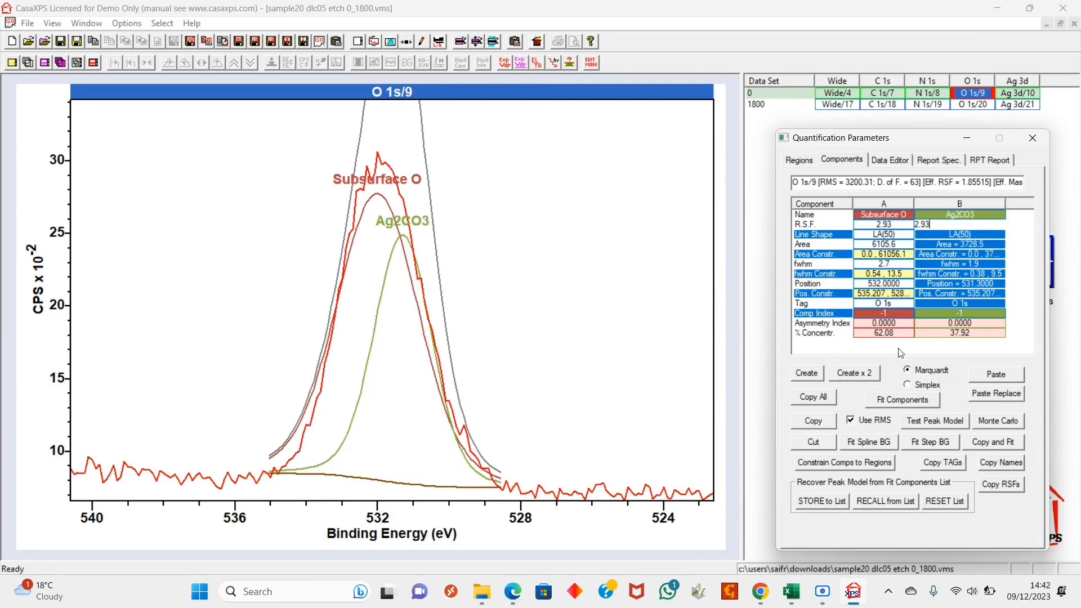
pyautogui.click(761, 370)
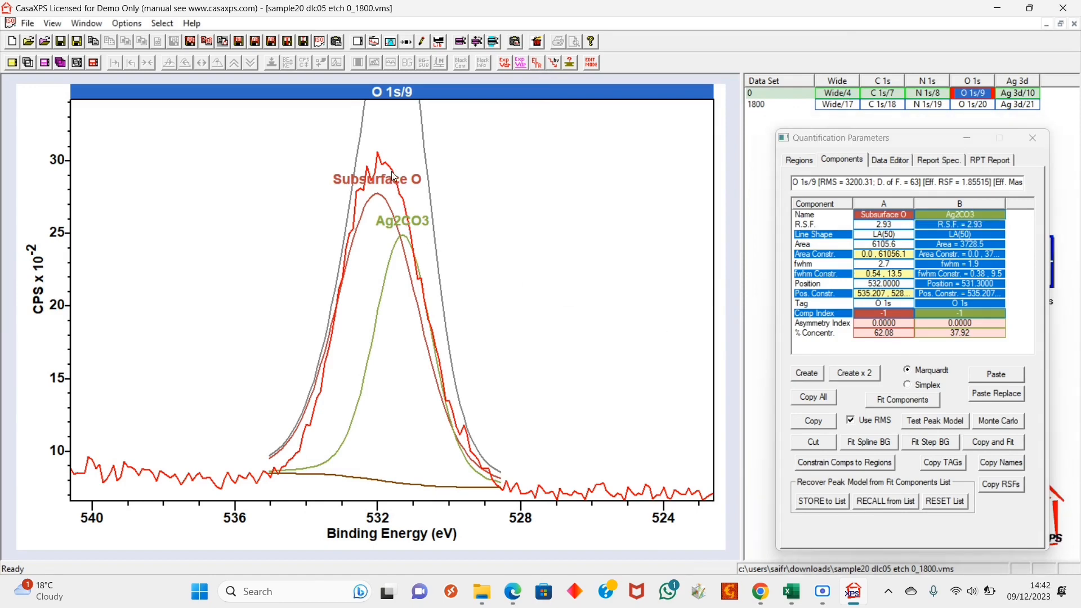
# Show the residual of the O 1s peak model and open the Spectrum Processing window.
pyautogui.click(317, 161)
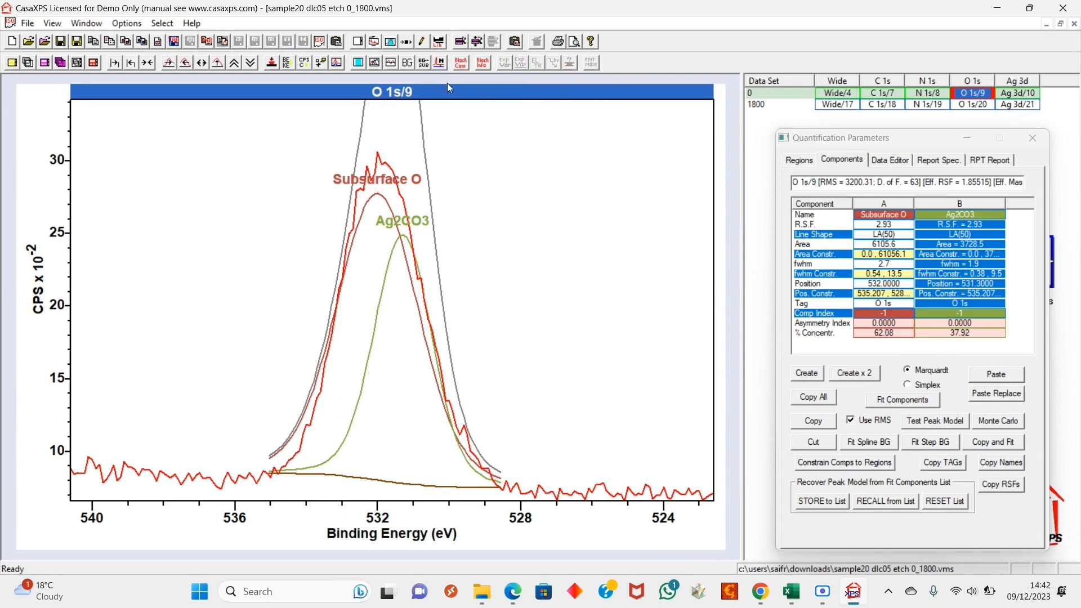
pyautogui.click(391, 63)
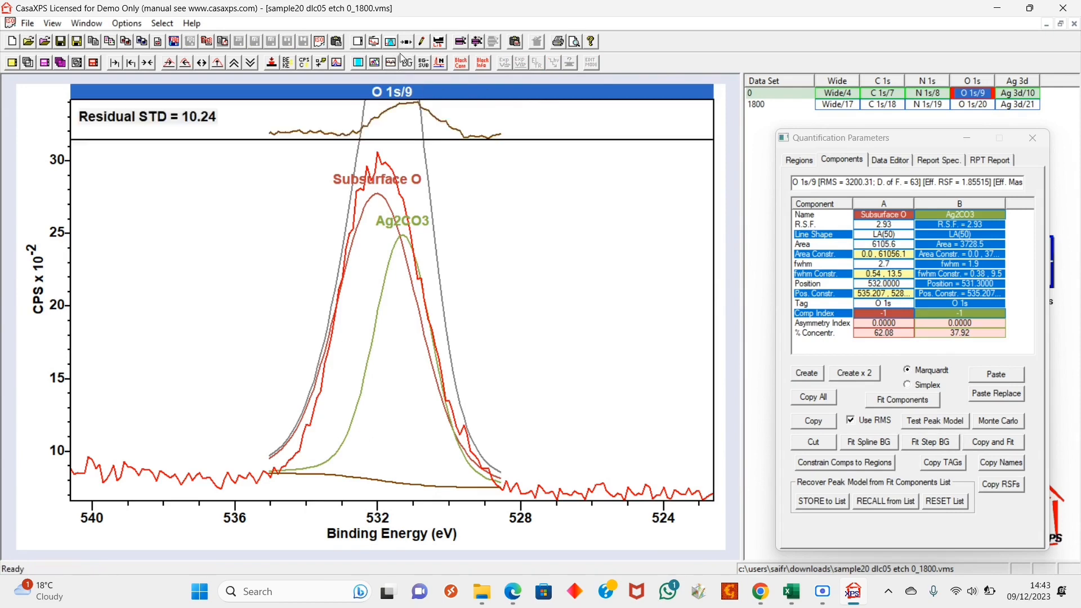
pyautogui.click(407, 43)
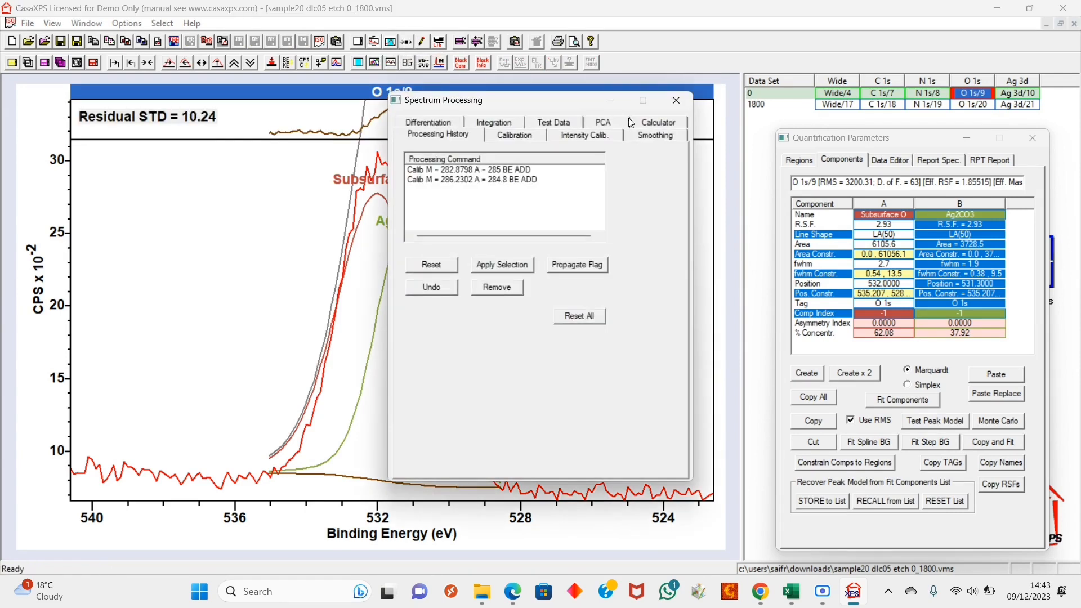
# Smooth the O 1s spectrum repeatedly with the SG Linear method at a smoothing width of 5, then close the processing window.
pyautogui.click(648, 138)
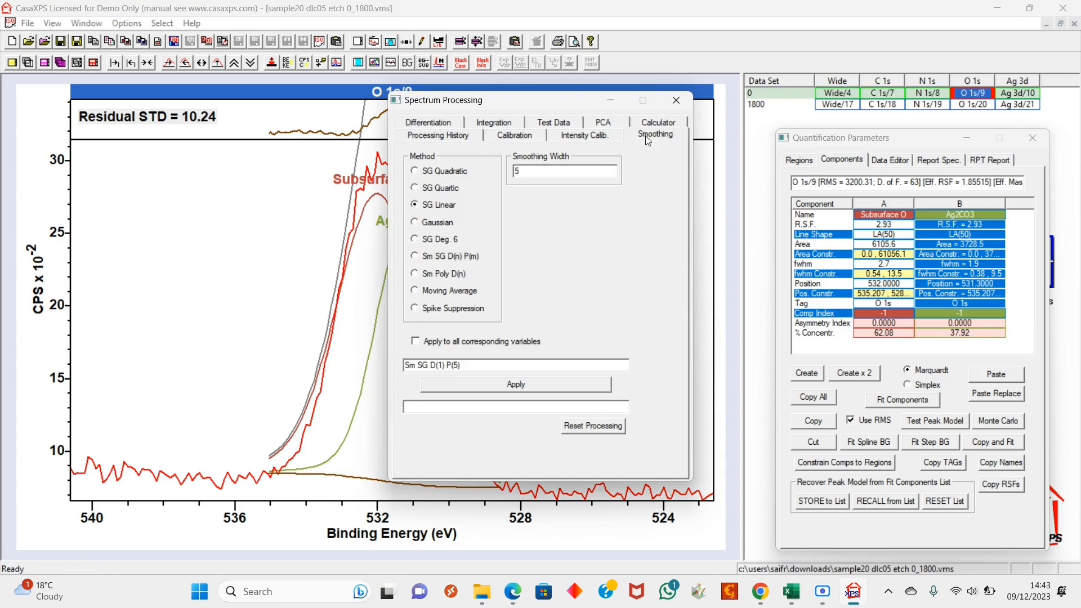
pyautogui.click(526, 388)
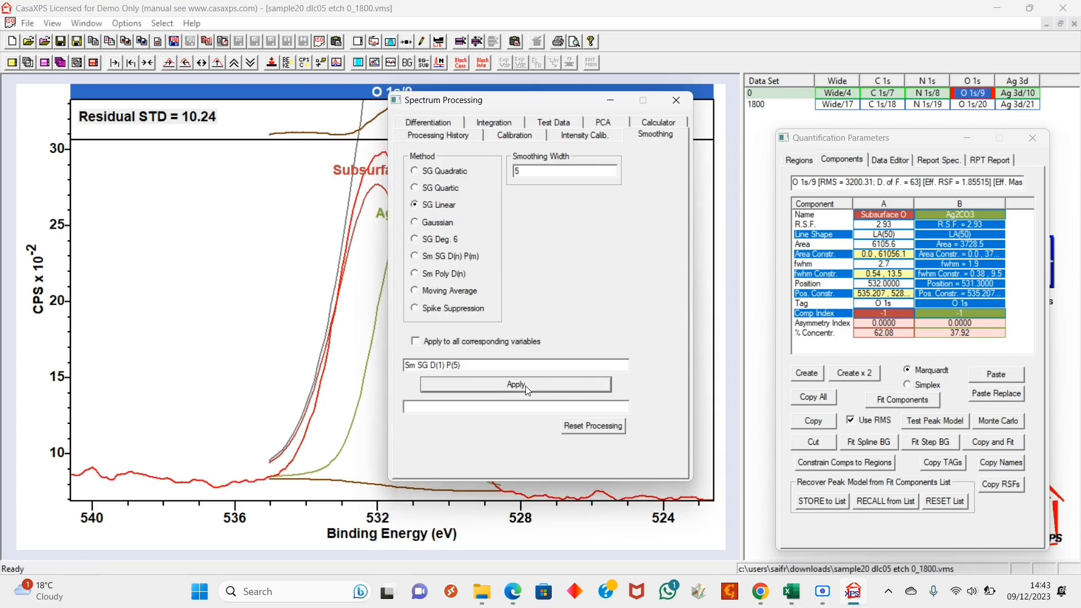
pyautogui.click(525, 386)
pyautogui.click(525, 386)
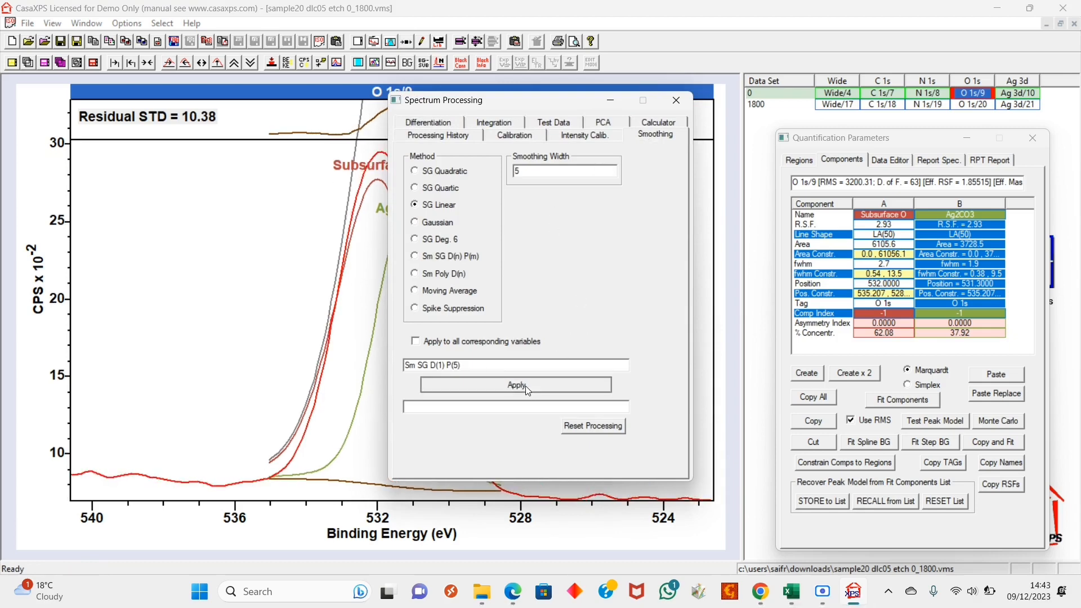
pyautogui.click(525, 387)
pyautogui.click(525, 386)
pyautogui.click(525, 386)
pyautogui.click(525, 386)
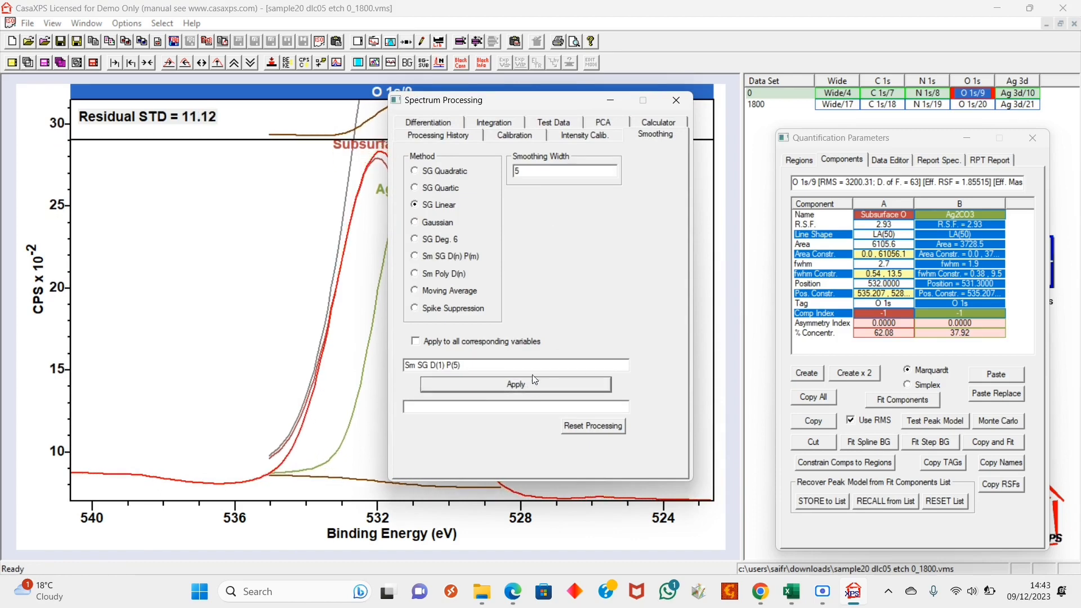
pyautogui.click(676, 101)
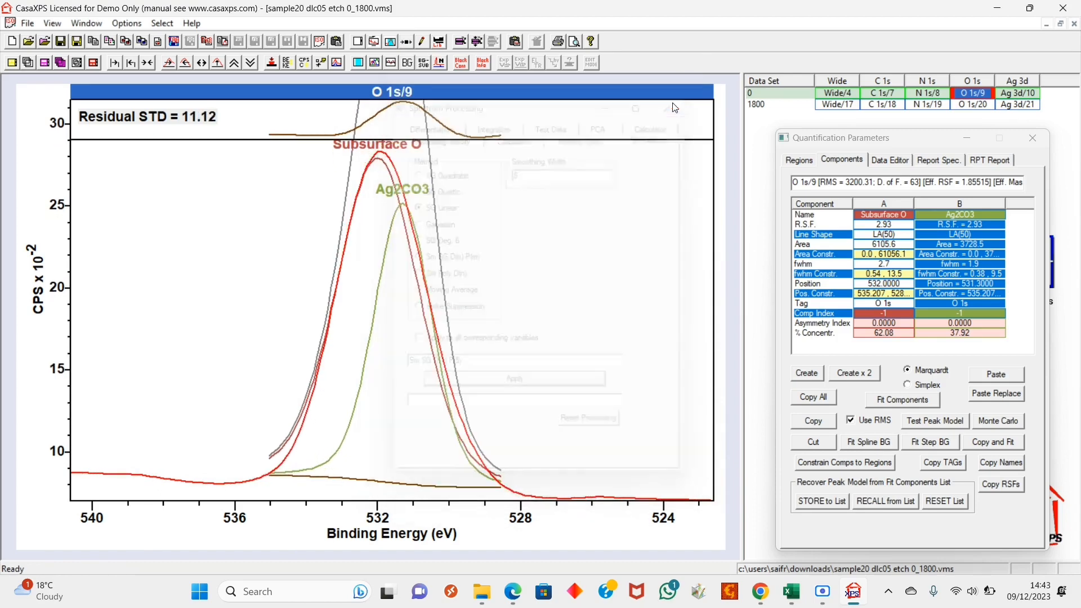
# Fit the Subsurface O and Ag2CO3 components to the smoothed O 1s spectrum over repeated iterations, then hide the residual.
pyautogui.click(898, 401)
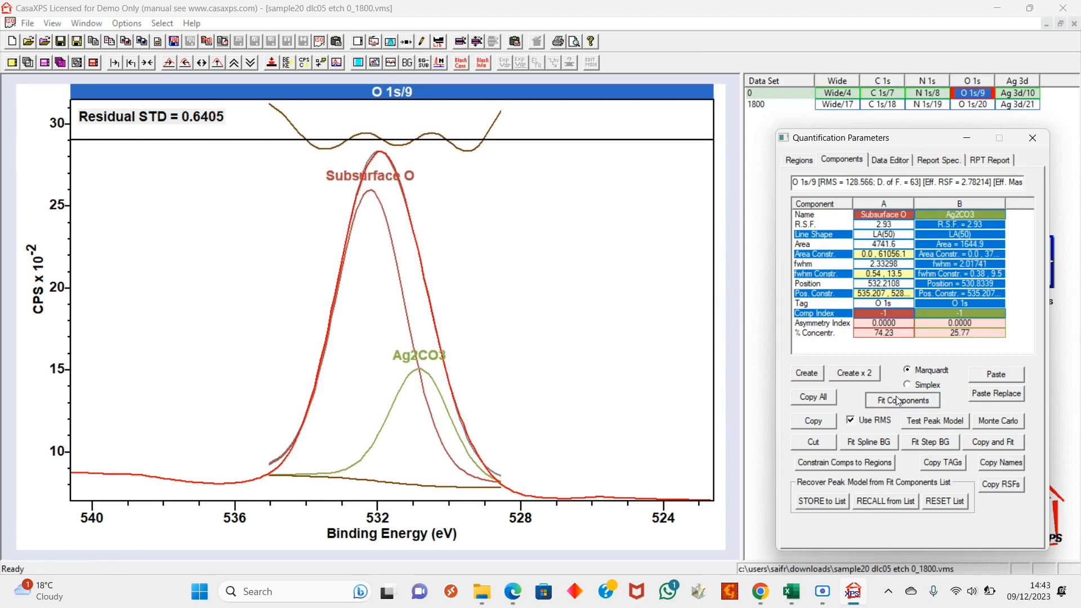
pyautogui.click(899, 401)
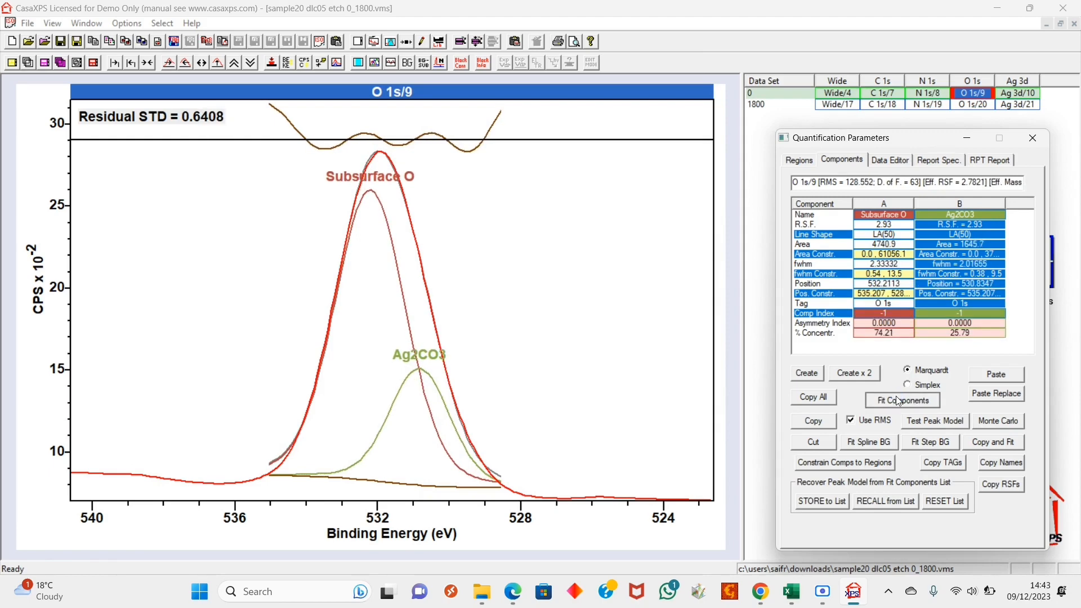
pyautogui.click(899, 401)
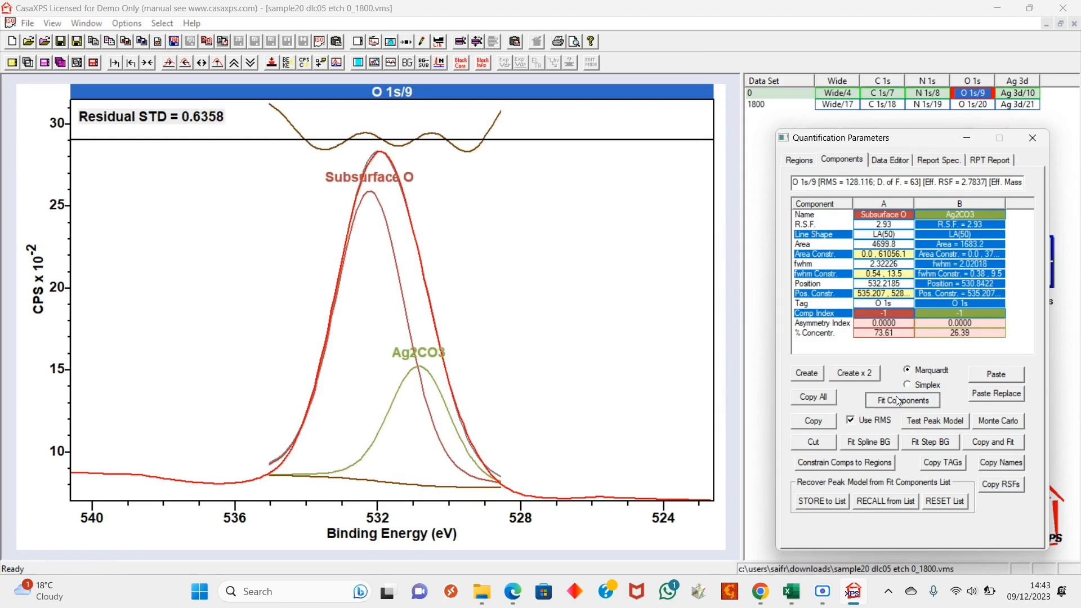
pyautogui.click(898, 401)
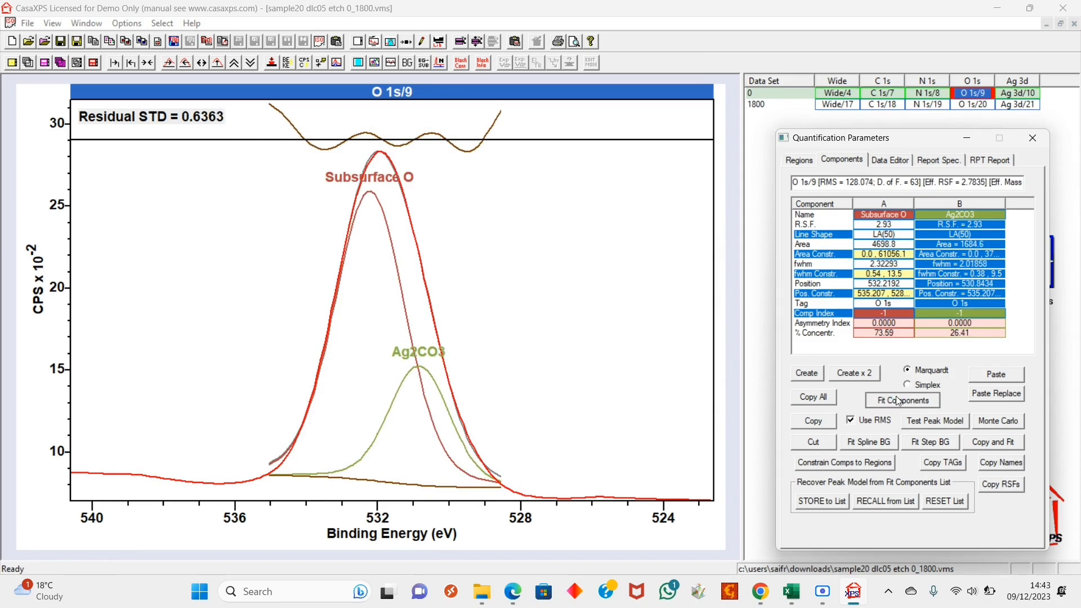
pyautogui.click(898, 401)
pyautogui.click(896, 398)
pyautogui.click(896, 397)
pyautogui.click(896, 397)
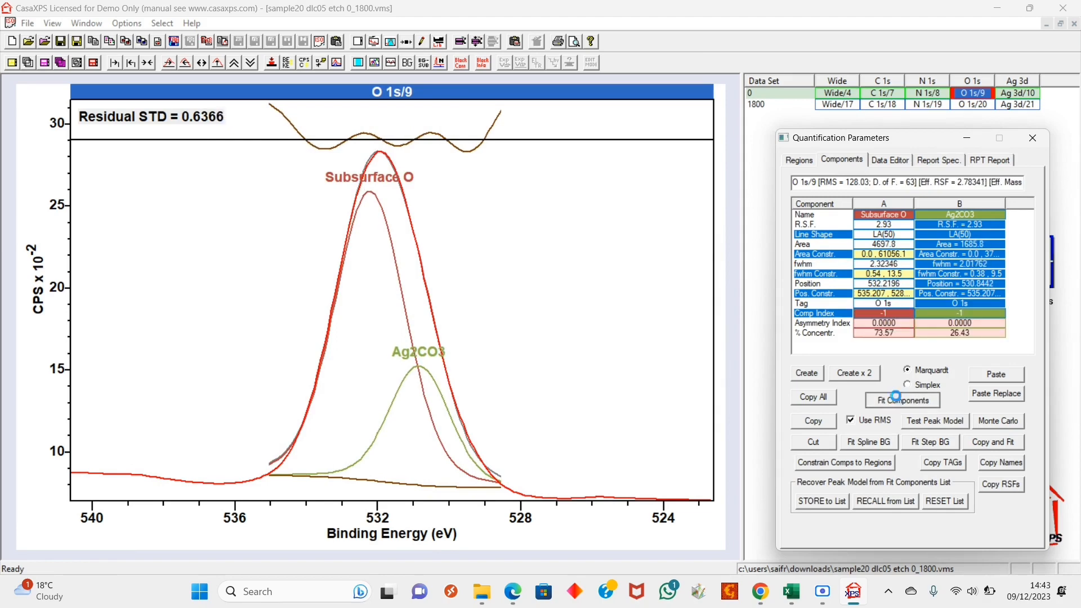
pyautogui.click(896, 398)
pyautogui.click(895, 397)
pyautogui.click(896, 398)
pyautogui.click(896, 398)
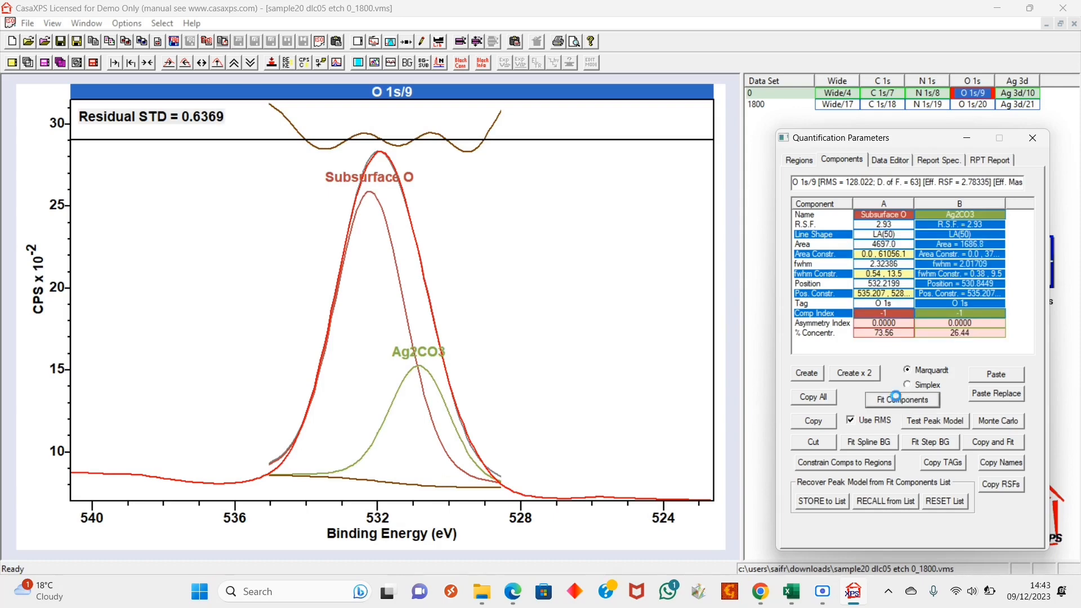
pyautogui.click(896, 397)
pyautogui.click(896, 397)
pyautogui.click(895, 397)
pyautogui.click(896, 398)
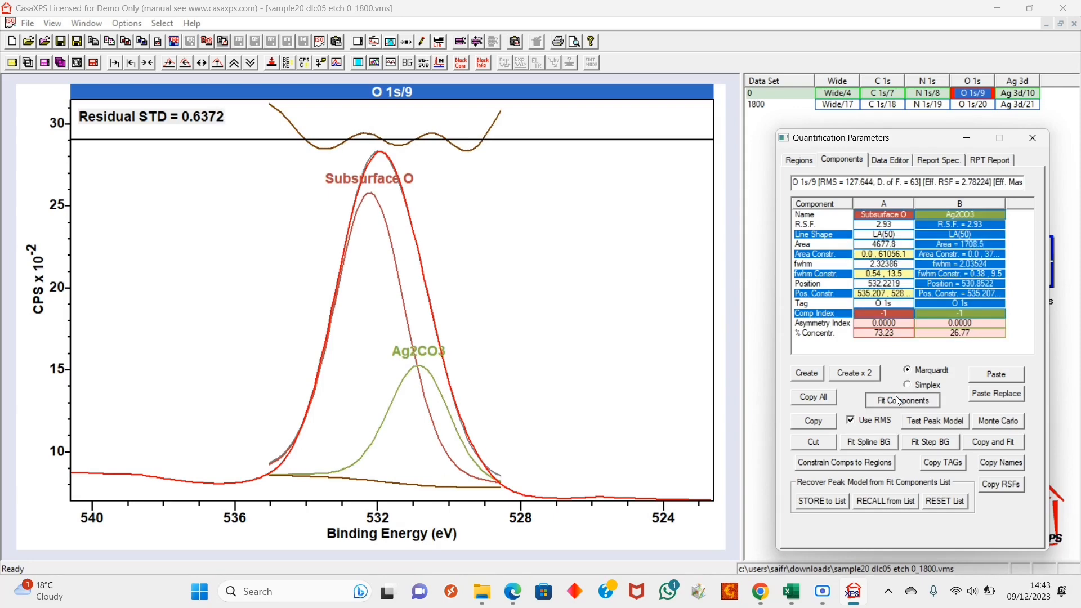
pyautogui.click(895, 397)
pyautogui.click(896, 397)
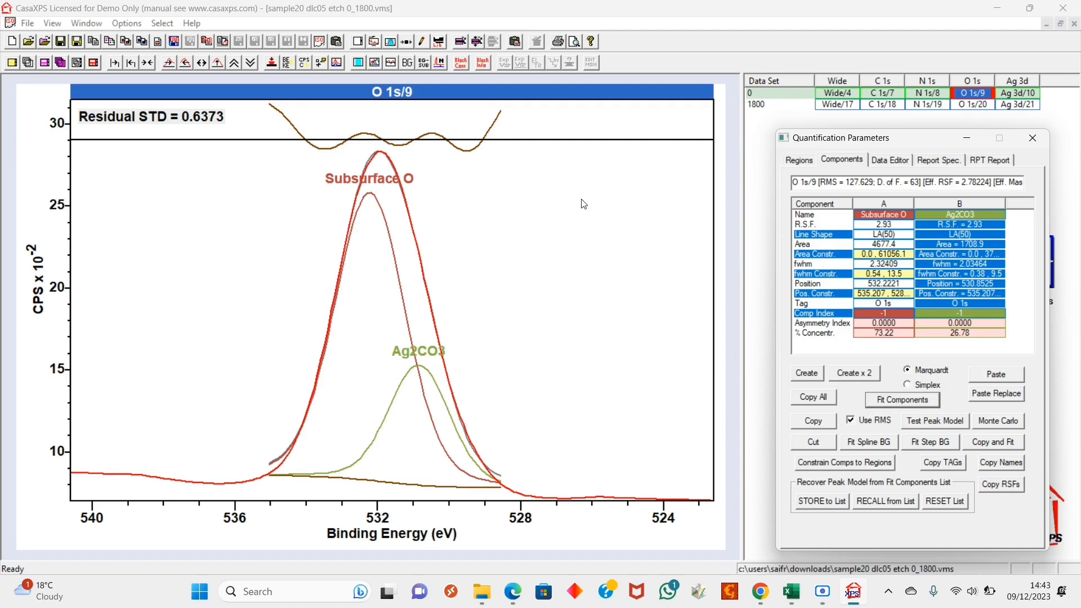
pyautogui.click(390, 62)
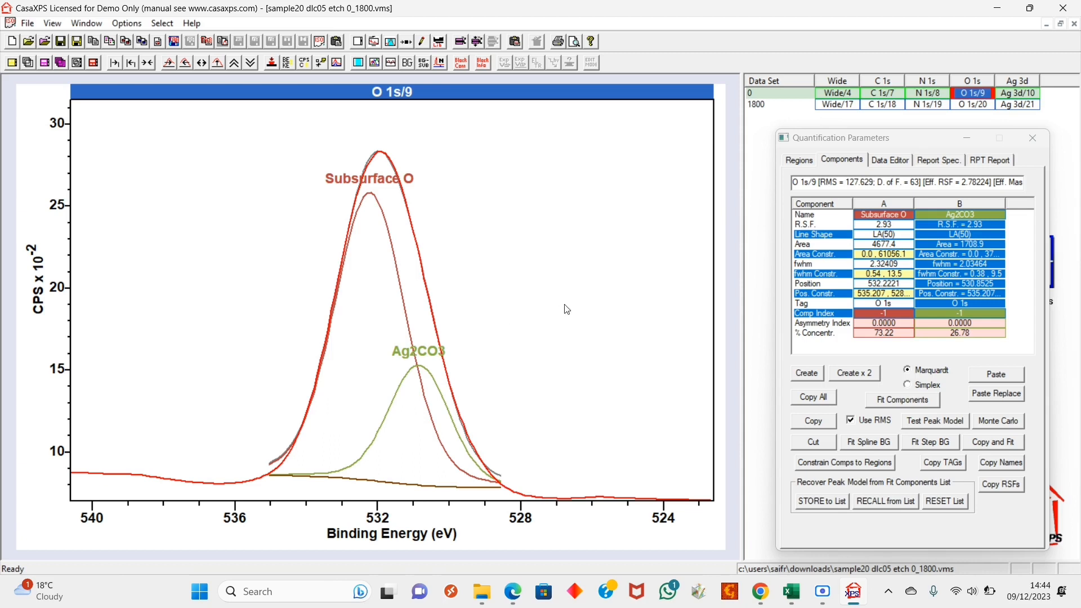
# Display the Ag 3d/10 spectrum and create a Shirley background region spanning both peaks from about 377.8 to 367.4 eV.
pyautogui.click(1022, 94)
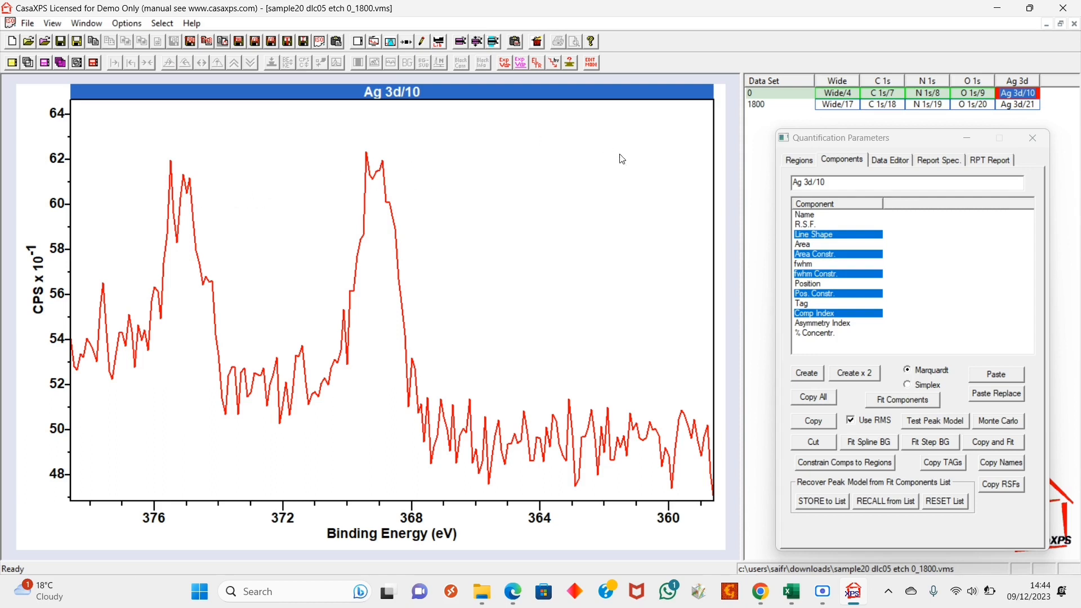
pyautogui.click(797, 161)
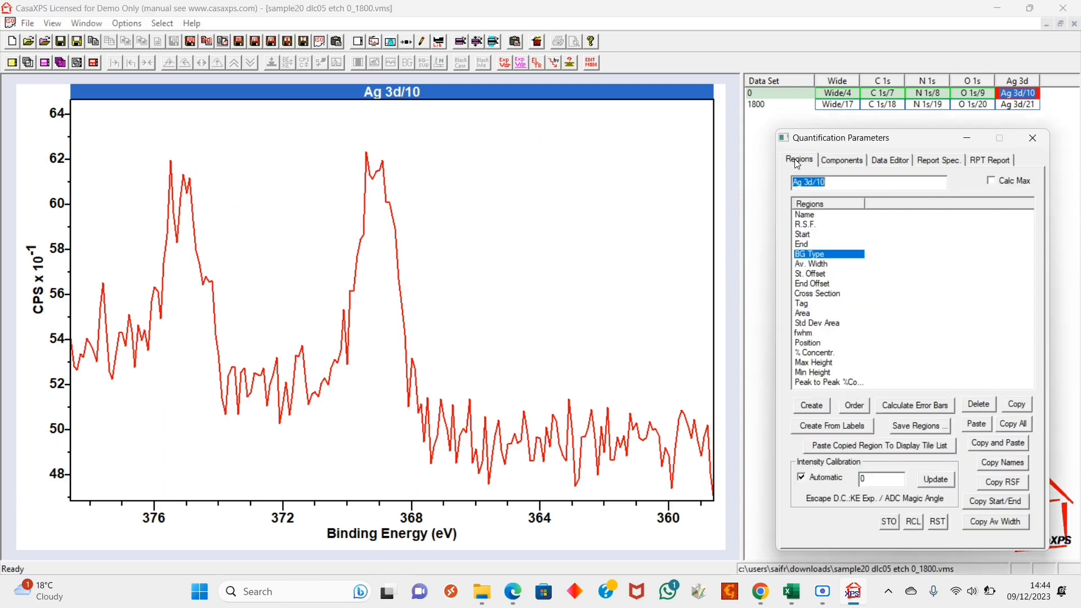
pyautogui.click(812, 407)
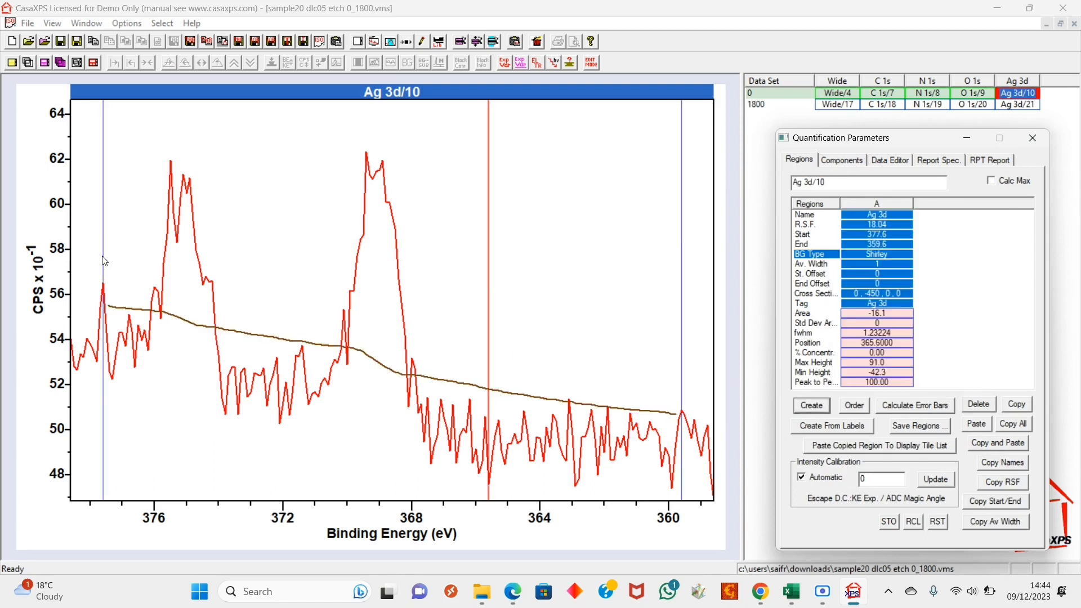
pyautogui.moveTo(104, 260); pyautogui.dragTo(98, 261)
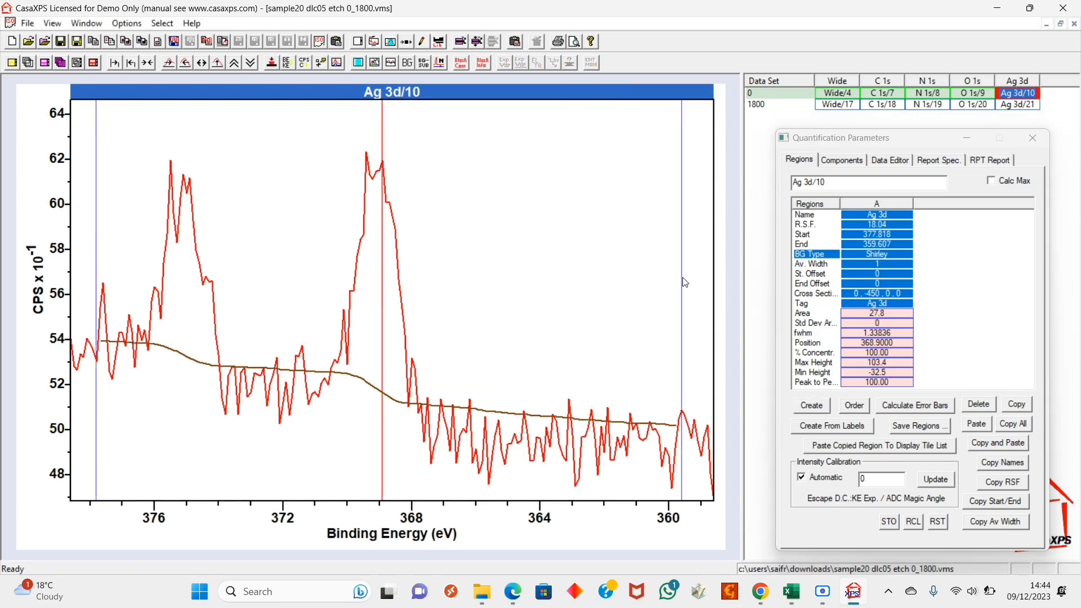
pyautogui.moveTo(684, 283); pyautogui.dragTo(433, 320)
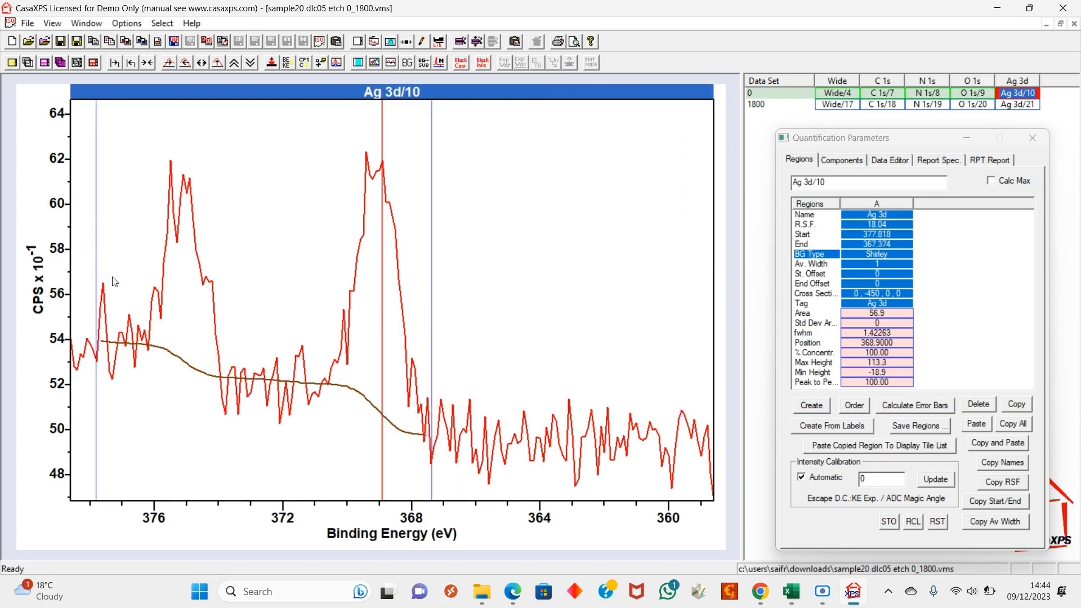
# Create two Ag 3d components, one for each peak of the doublet.
pyautogui.click(844, 165)
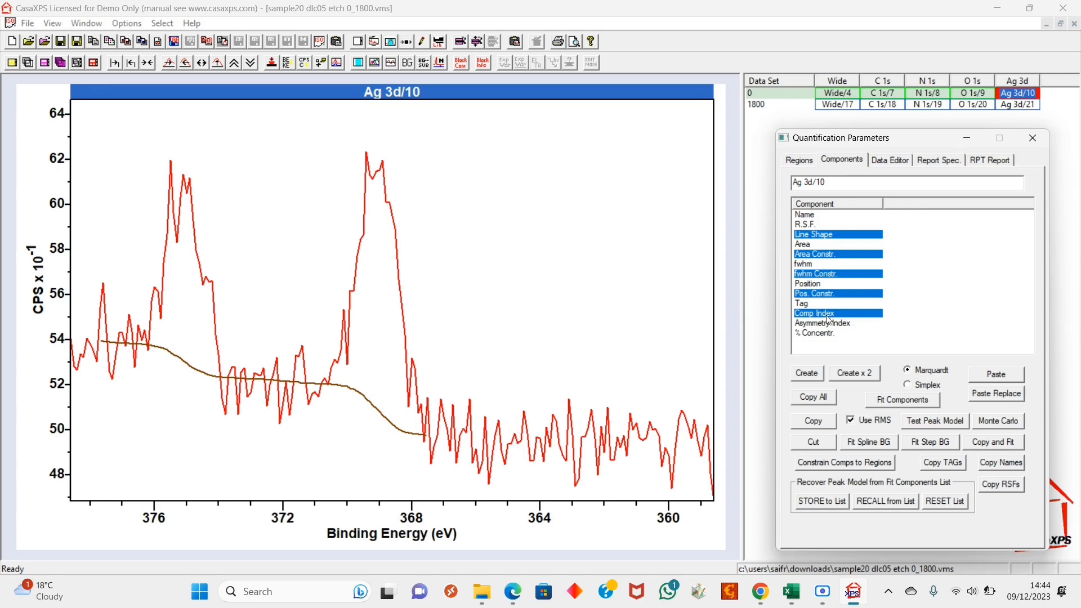
pyautogui.click(807, 376)
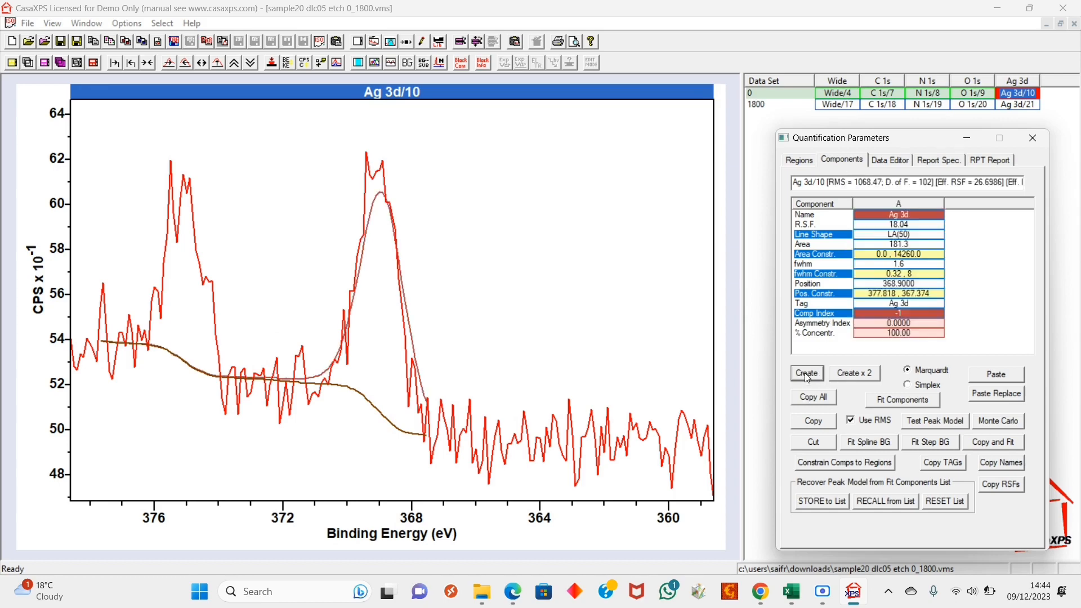
pyautogui.click(807, 376)
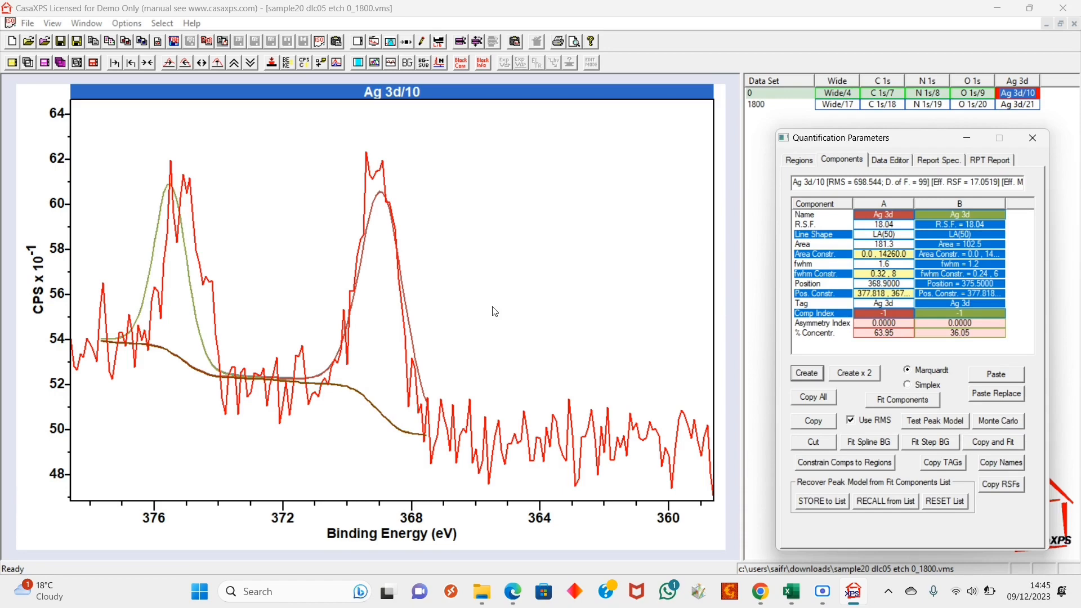
pyautogui.click(682, 360)
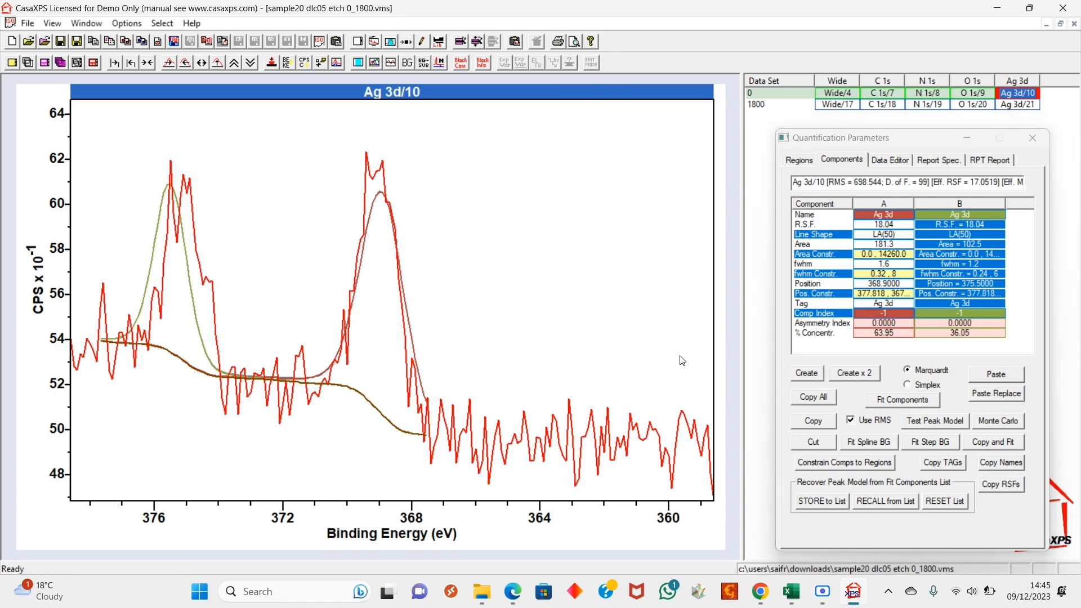
# Show the residual of the Ag 3d peak model and fit its two components repeatedly.
pyautogui.click(390, 63)
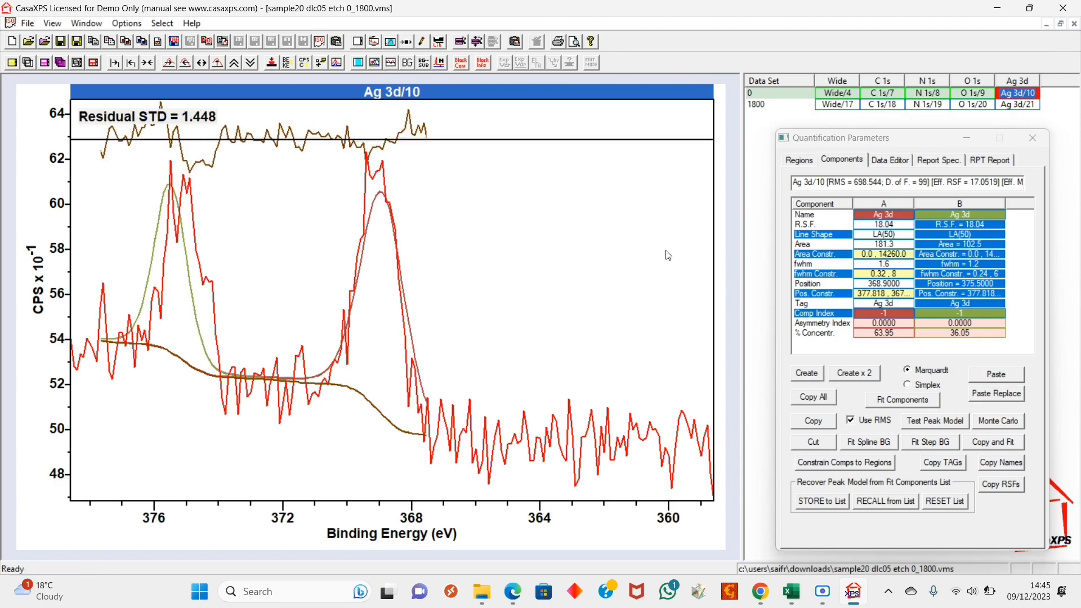
pyautogui.click(901, 401)
pyautogui.click(901, 400)
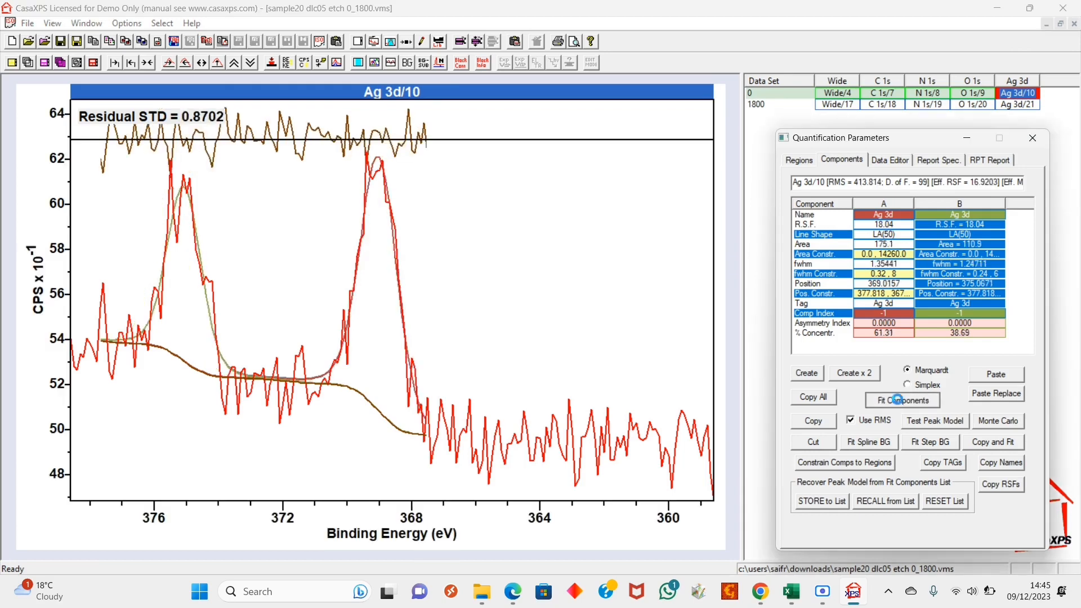
pyautogui.click(900, 402)
# Smooth the Ag 3d spectrum repeatedly with the SG Linear method at a smoothing width of 5.
pyautogui.click(407, 41)
pyautogui.click(654, 137)
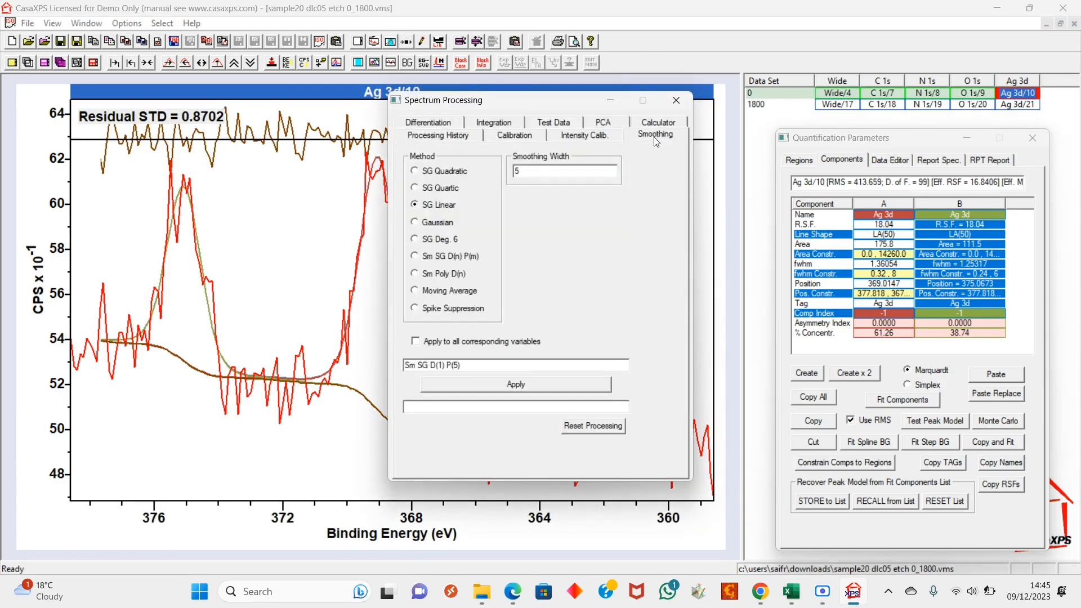
pyautogui.click(480, 383)
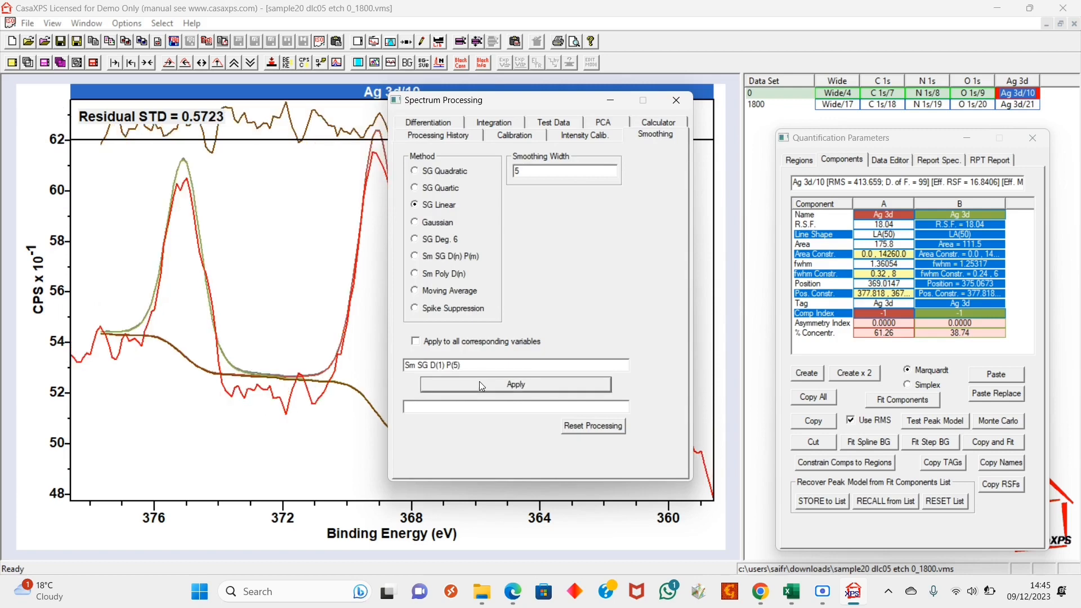
pyautogui.click(480, 383)
pyautogui.click(479, 383)
pyautogui.click(480, 383)
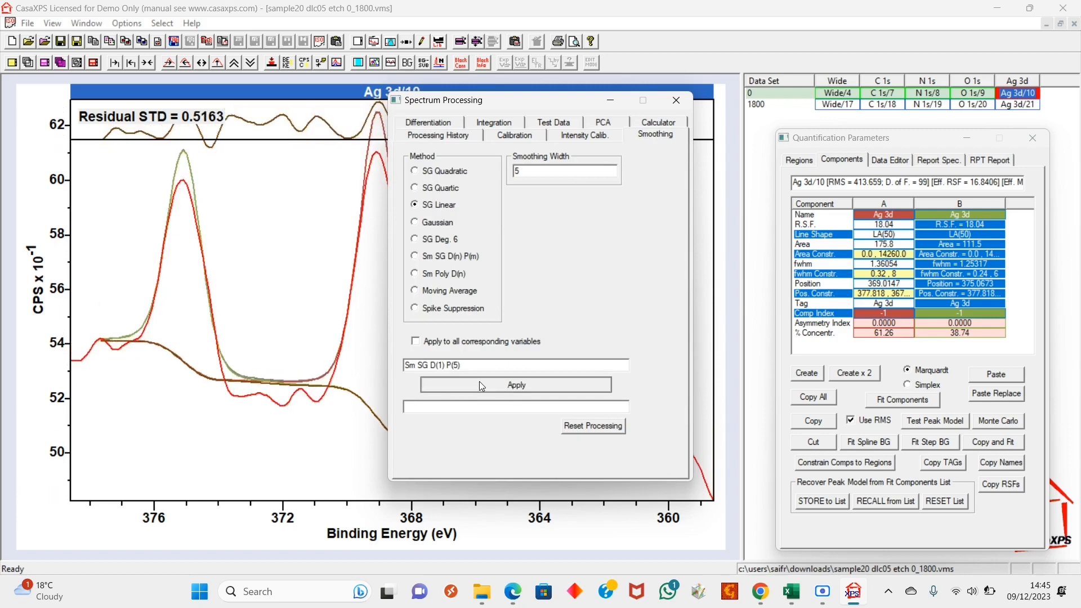
pyautogui.click(480, 383)
pyautogui.click(479, 383)
pyautogui.click(479, 383)
pyautogui.click(480, 382)
pyautogui.click(479, 381)
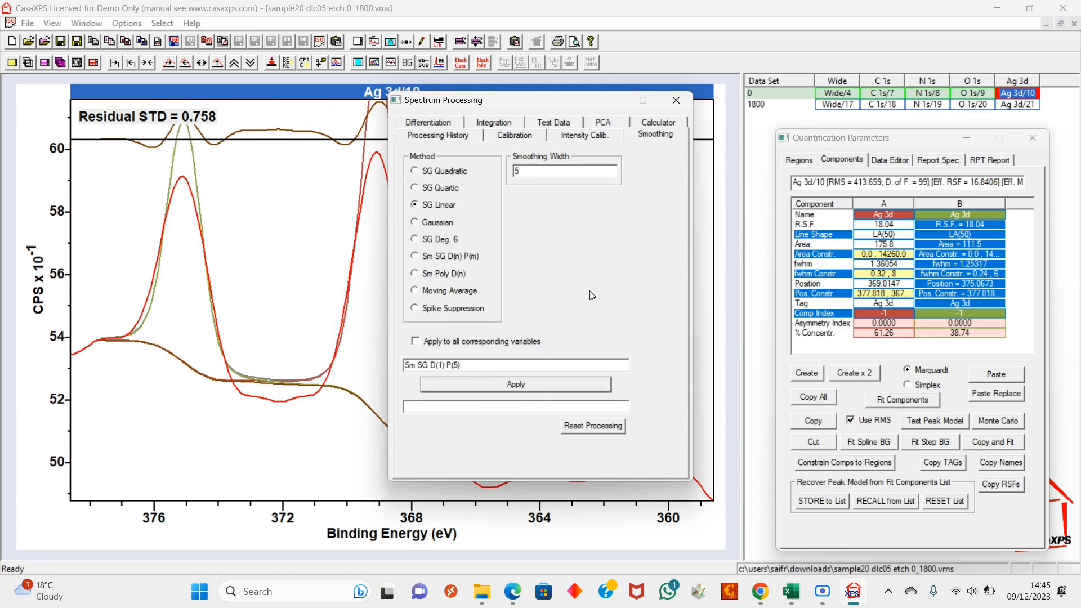
pyautogui.click(674, 98)
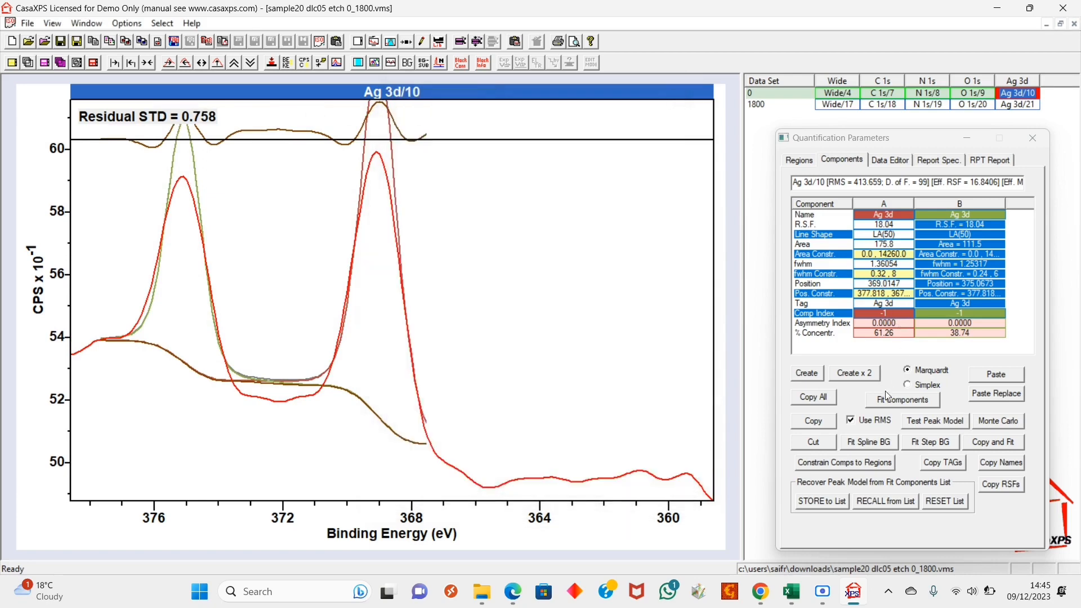
# Refit the two components to the smoothed Ag 3d spectrum and hide the residual.
pyautogui.click(895, 401)
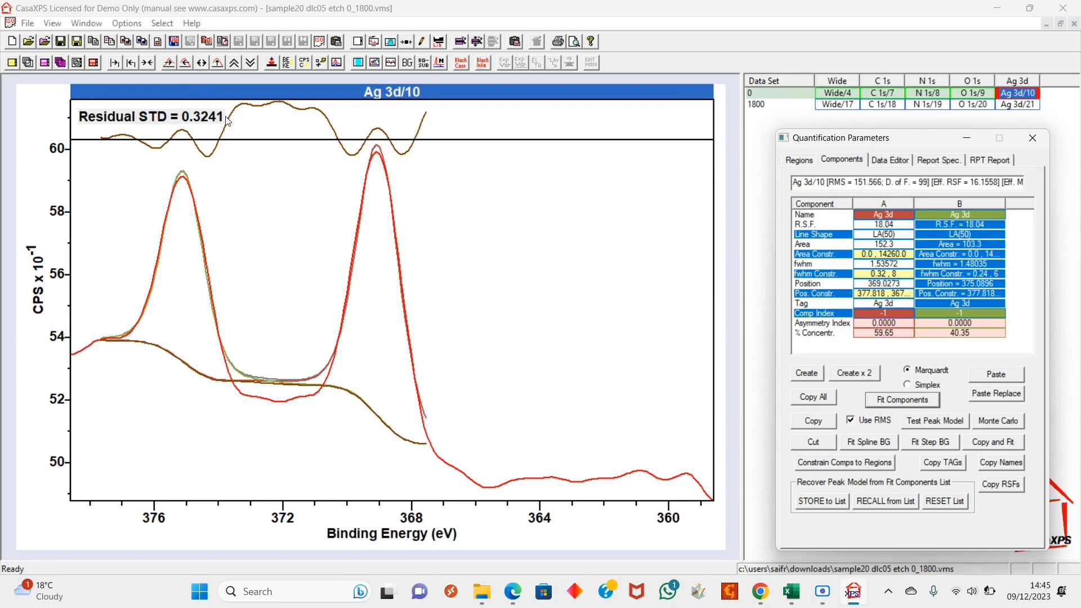
pyautogui.click(392, 63)
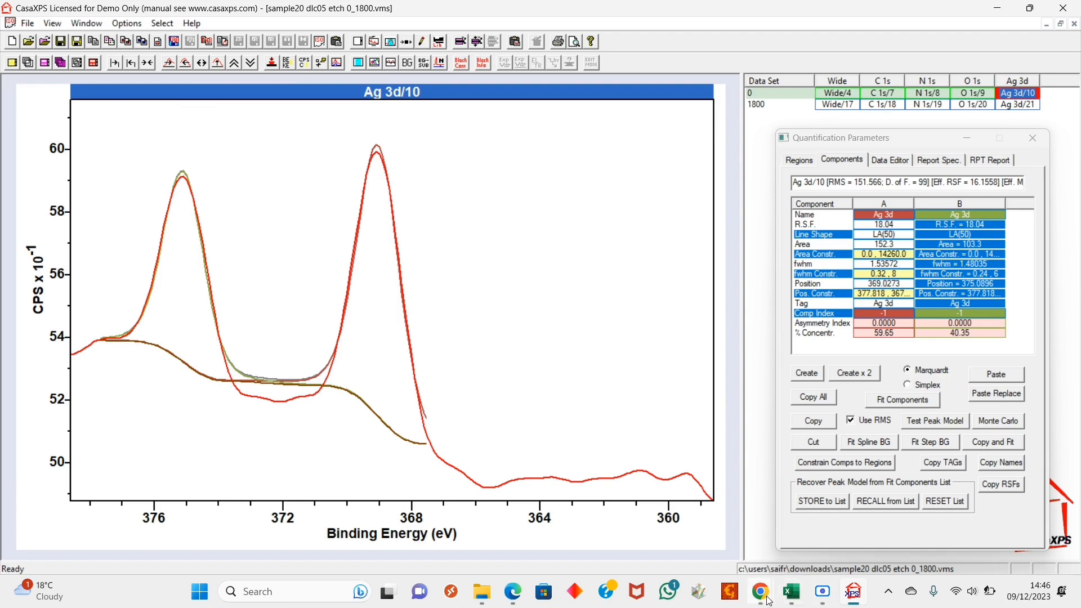
# Open the Silver page on xpsfitting.com in Chrome and compare its Ag 3d5/2 binding energies with the fitted component positions in CasaXPS.
pyautogui.moveTo(769, 601)
pyautogui.click(723, 476)
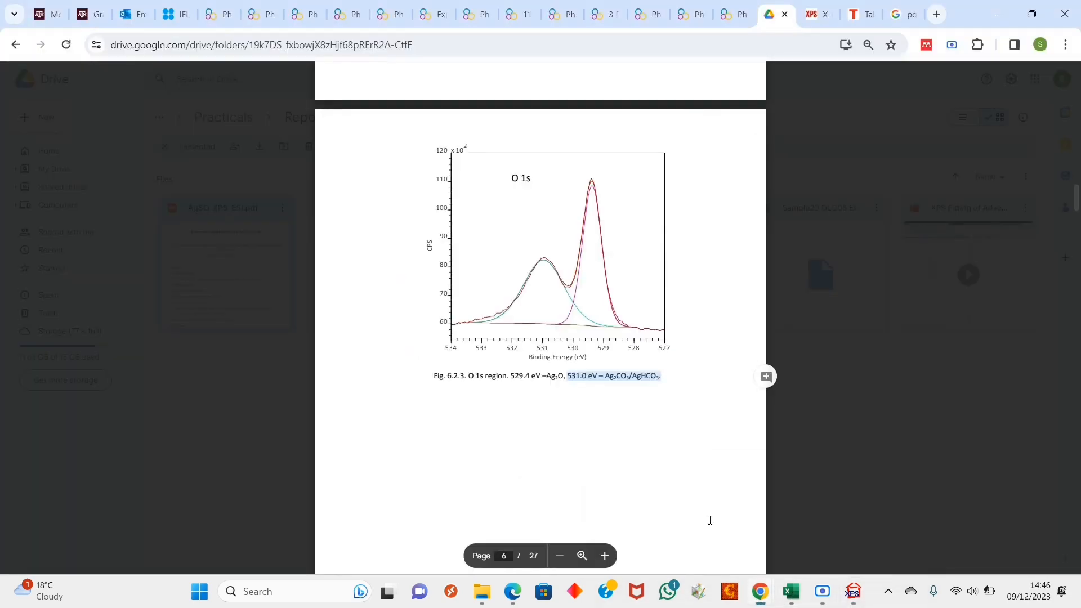
pyautogui.click(821, 16)
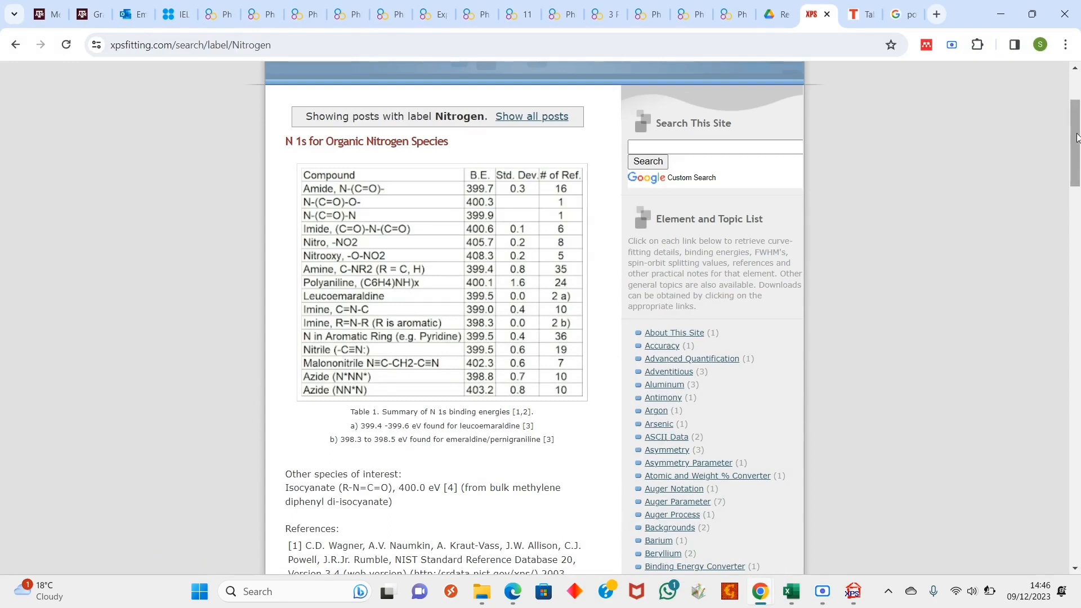
pyautogui.moveTo(1076, 138); pyautogui.dragTo(1074, 378)
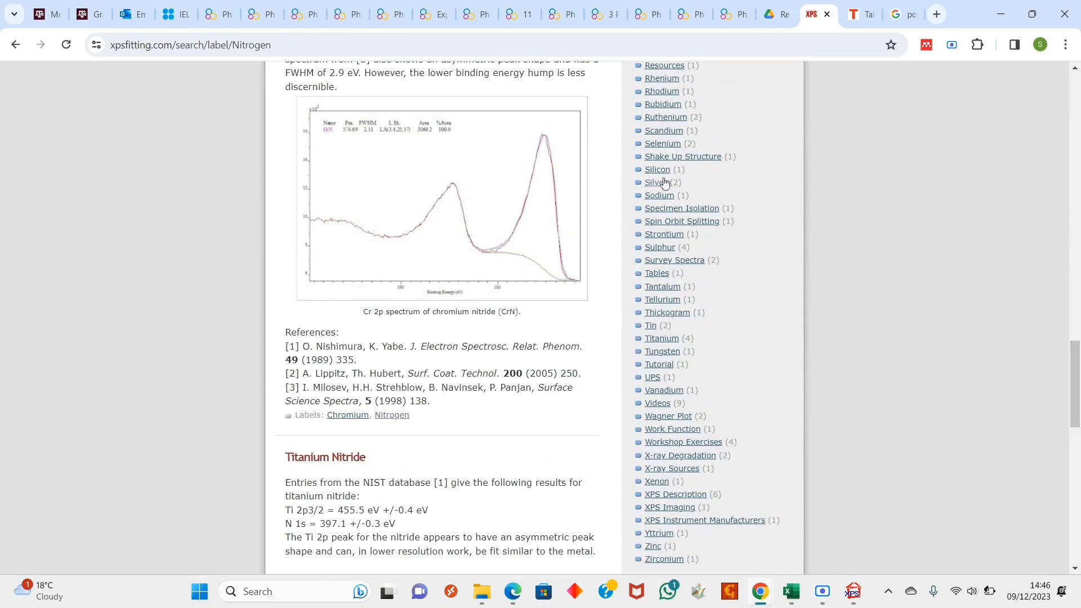
pyautogui.click(656, 183)
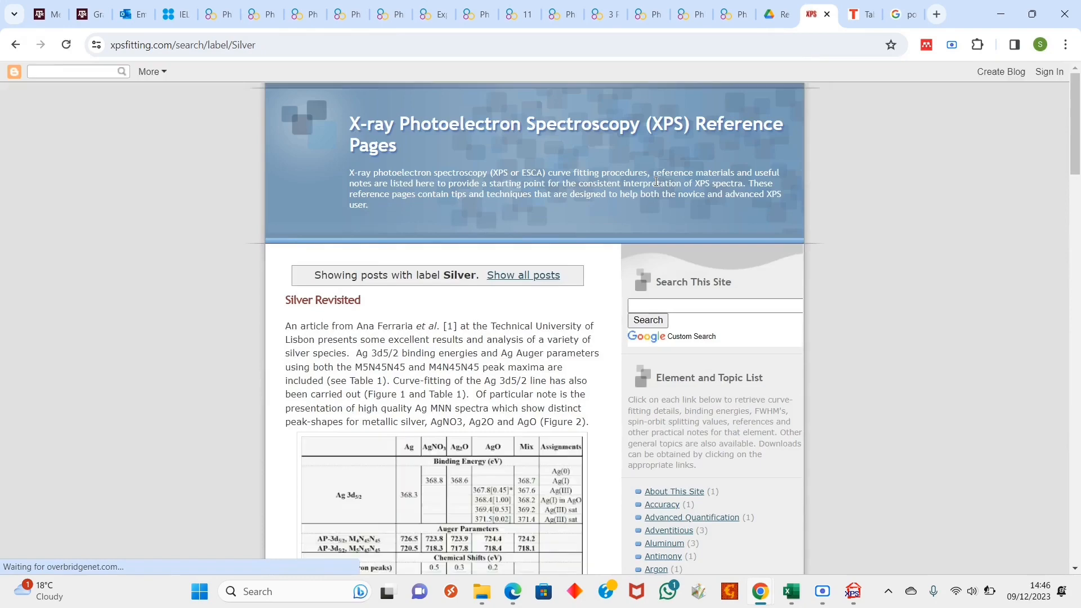
pyautogui.moveTo(1078, 140); pyautogui.dragTo(1078, 179)
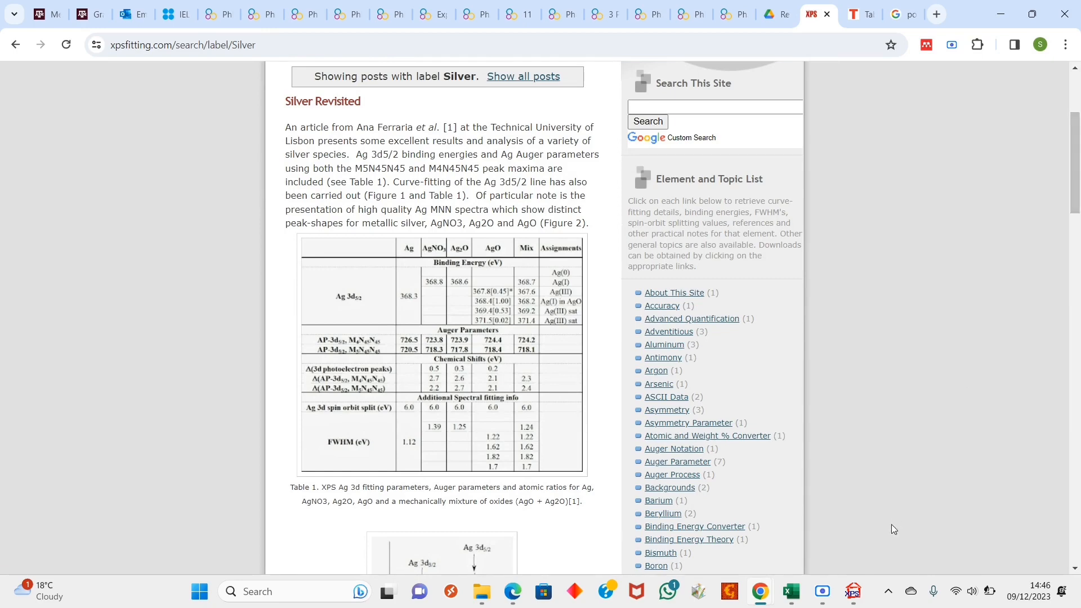
pyautogui.click(851, 596)
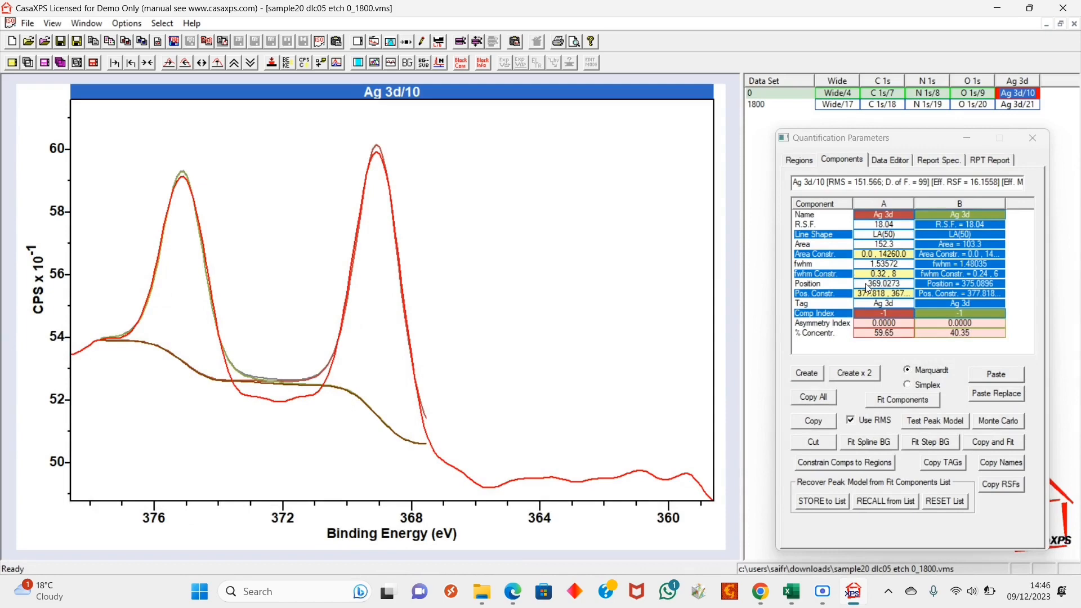
pyautogui.moveTo(844, 601)
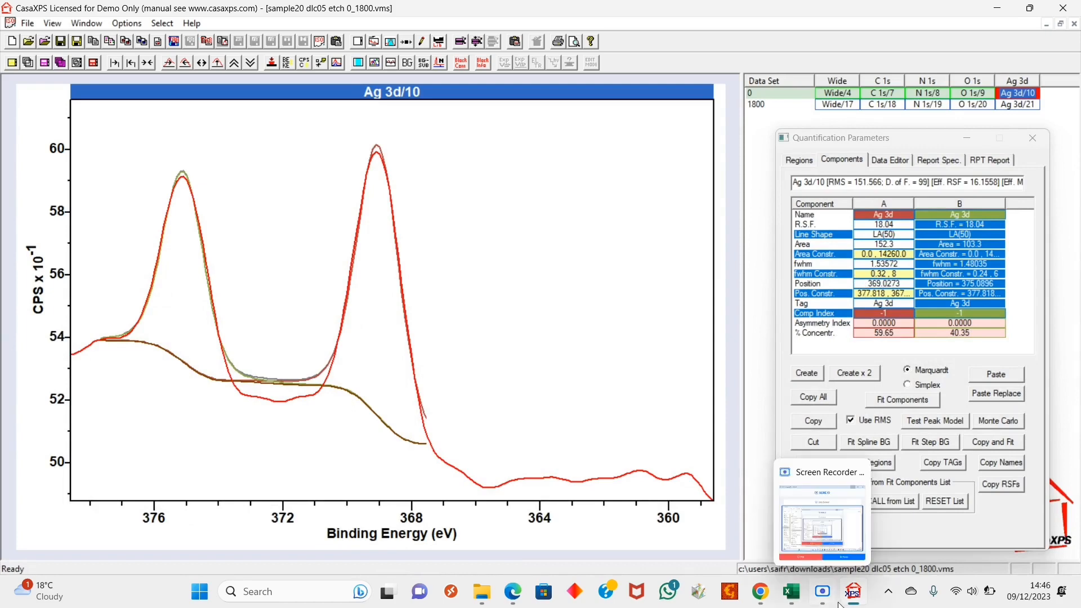
# Look up the Ag 3d binding energies in Table 1 of AgSO_XPS_ESI.pdf in Chrome and compare them with the xpsfitting.com silver table.
pyautogui.click(845, 602)
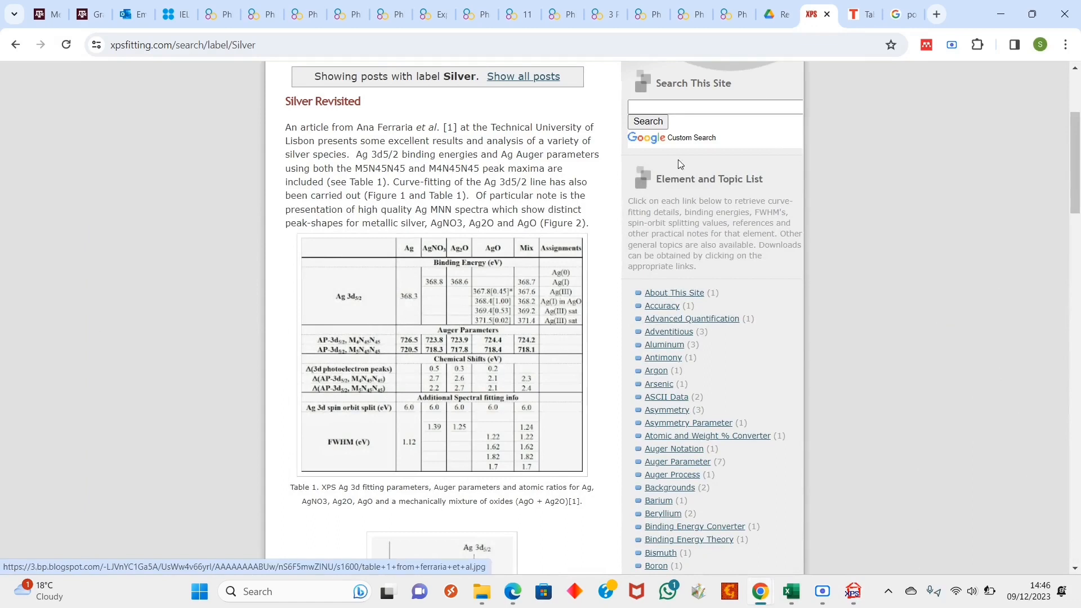
pyautogui.click(775, 14)
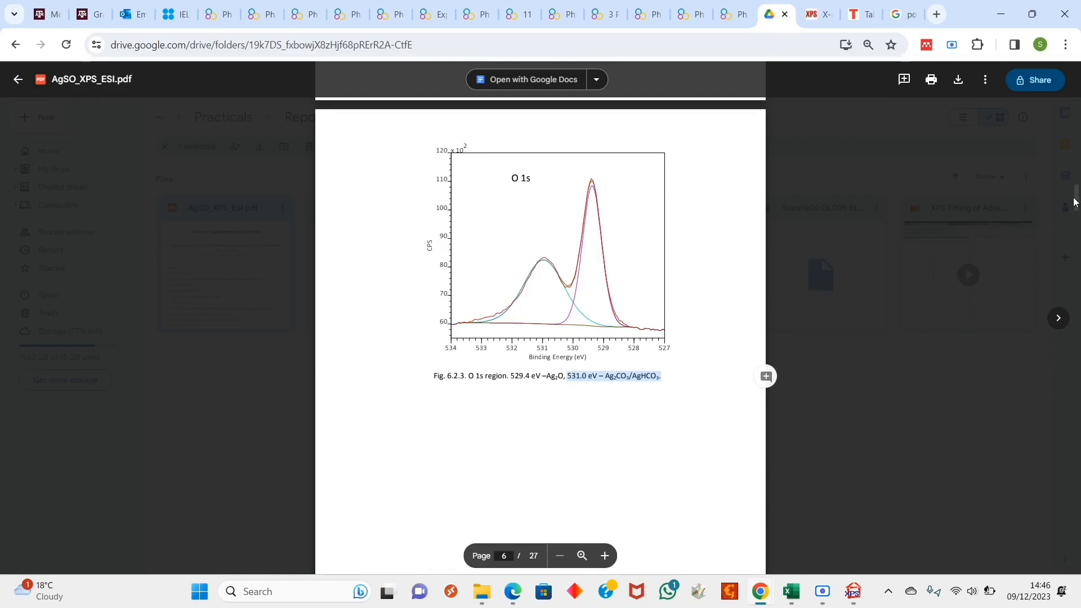
pyautogui.moveTo(1074, 202); pyautogui.dragTo(1075, 477)
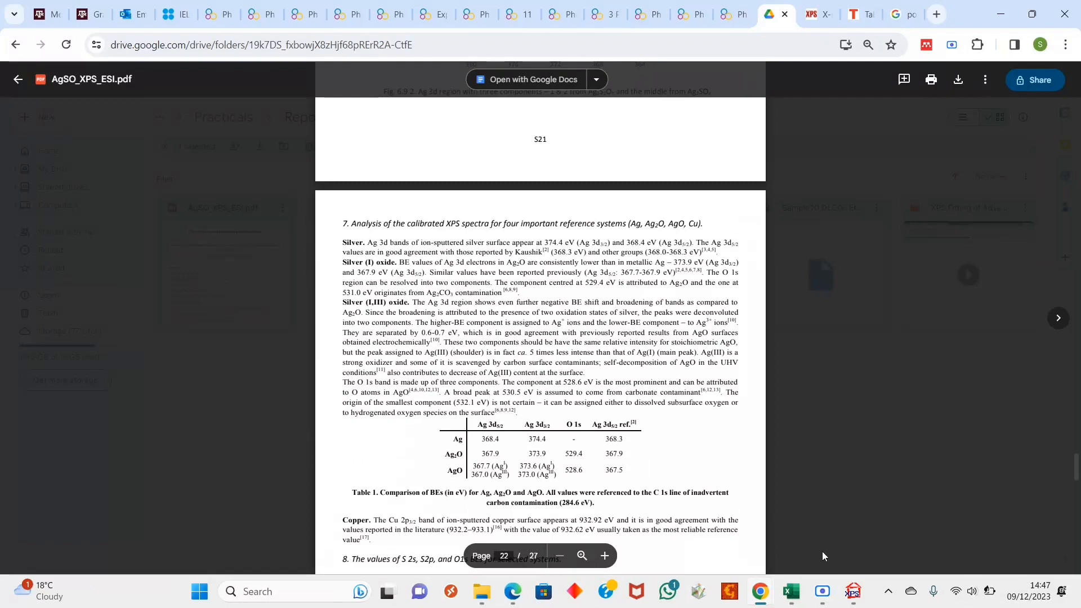
pyautogui.click(815, 14)
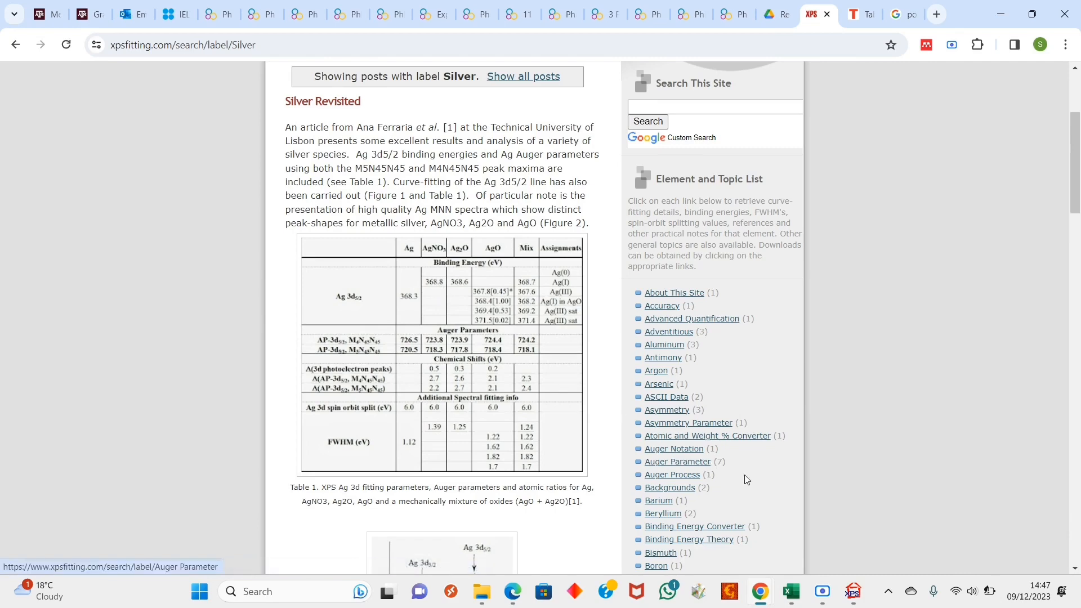
# Switch back to CasaXPS and rename component A, the lower binding energy Ag 3d peak, as AgNO3.
pyautogui.click(853, 591)
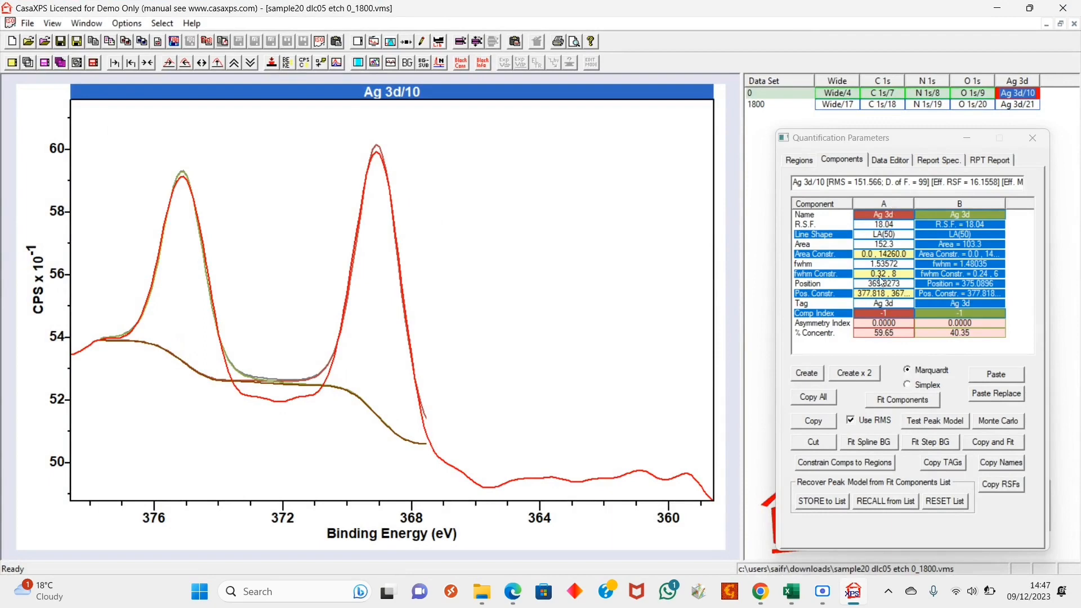
pyautogui.click(893, 215)
pyautogui.press('BackSpace')
pyautogui.press('BackSpace')
pyautogui.press('BackSpace')
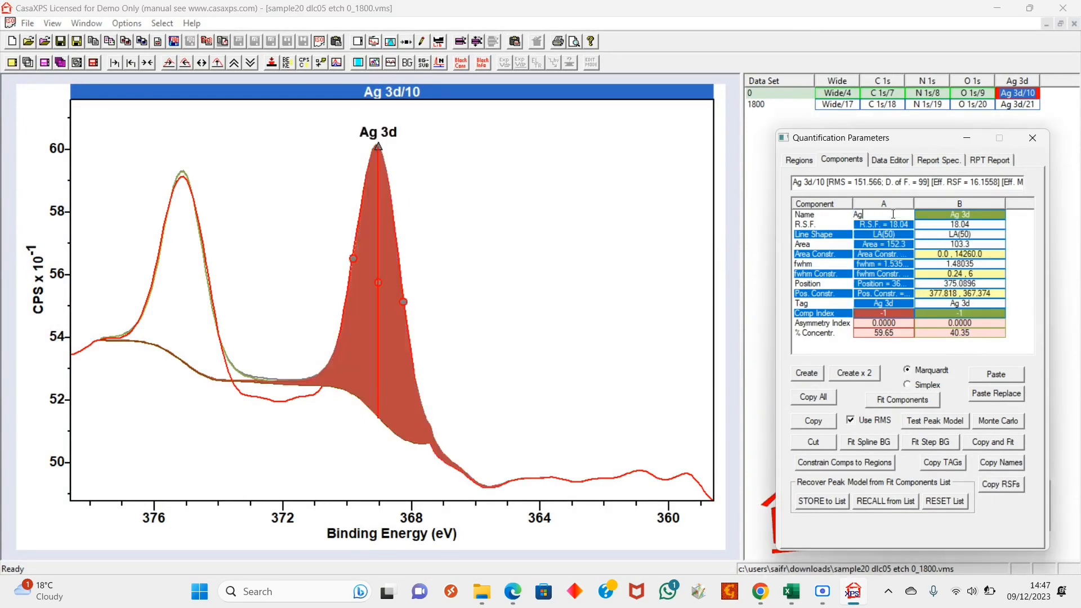
pyautogui.write('NO3')
pyautogui.press('Return')
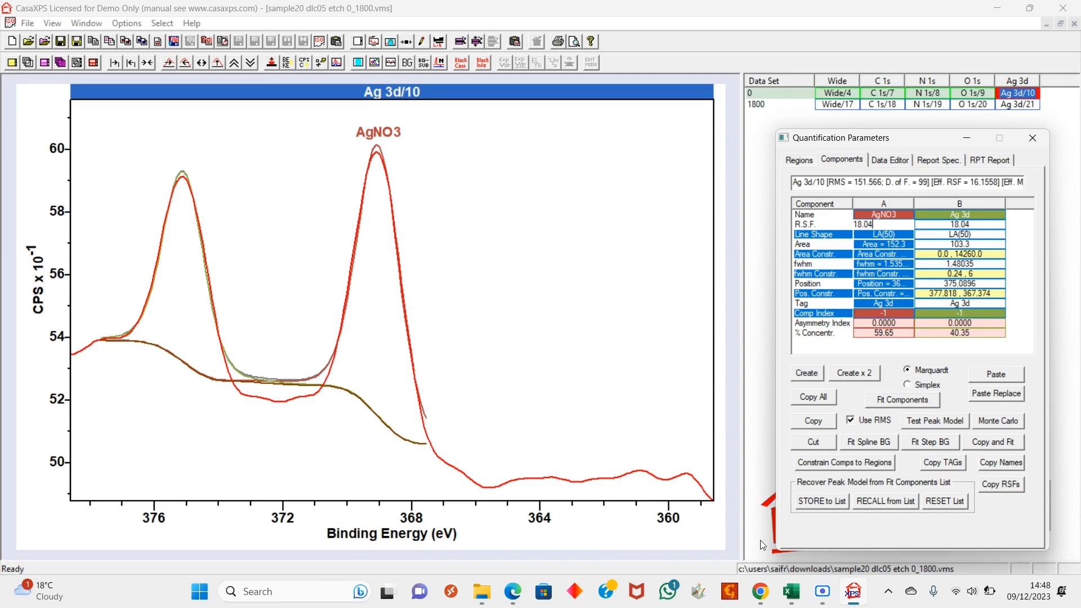
# Return to the binding energy table in AgSO_XPS_ESI.pdf in Chrome and highlight its Ag 3d3/2 column heading.
pyautogui.moveTo(763, 601)
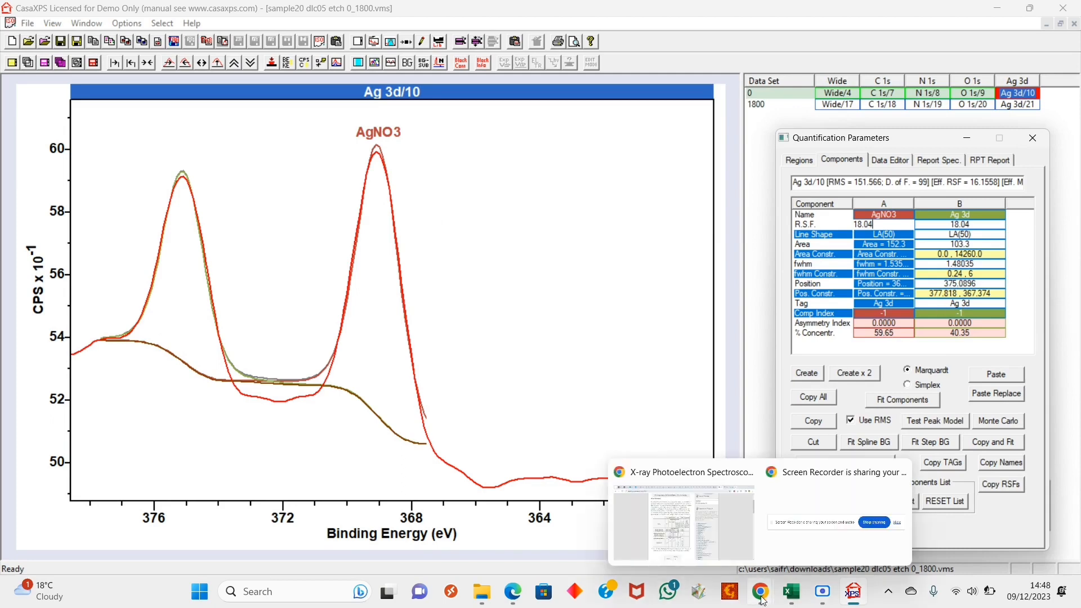
pyautogui.click(684, 513)
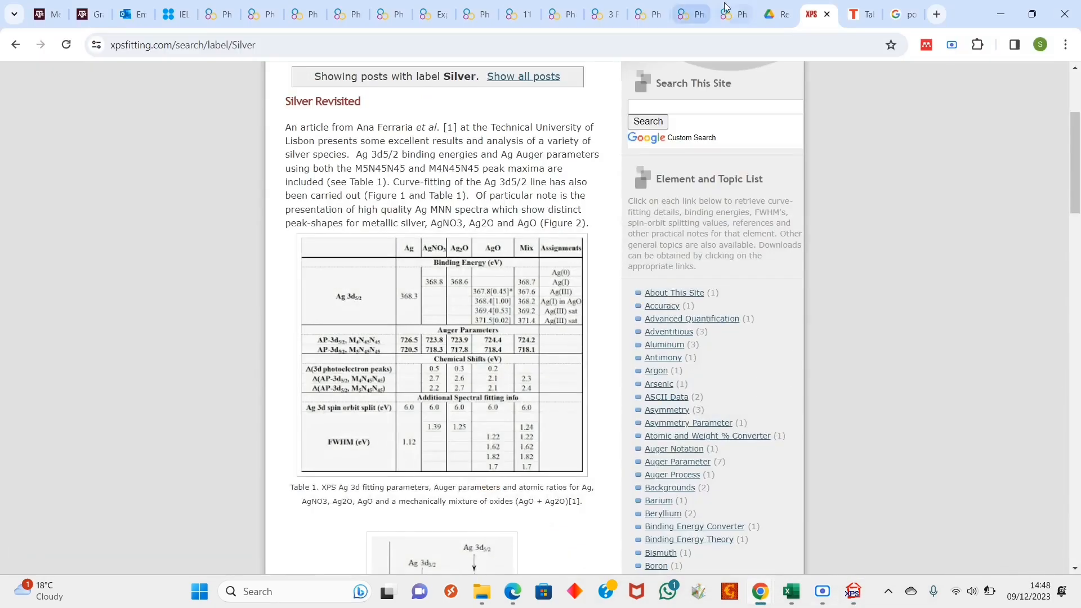
pyautogui.click(791, 10)
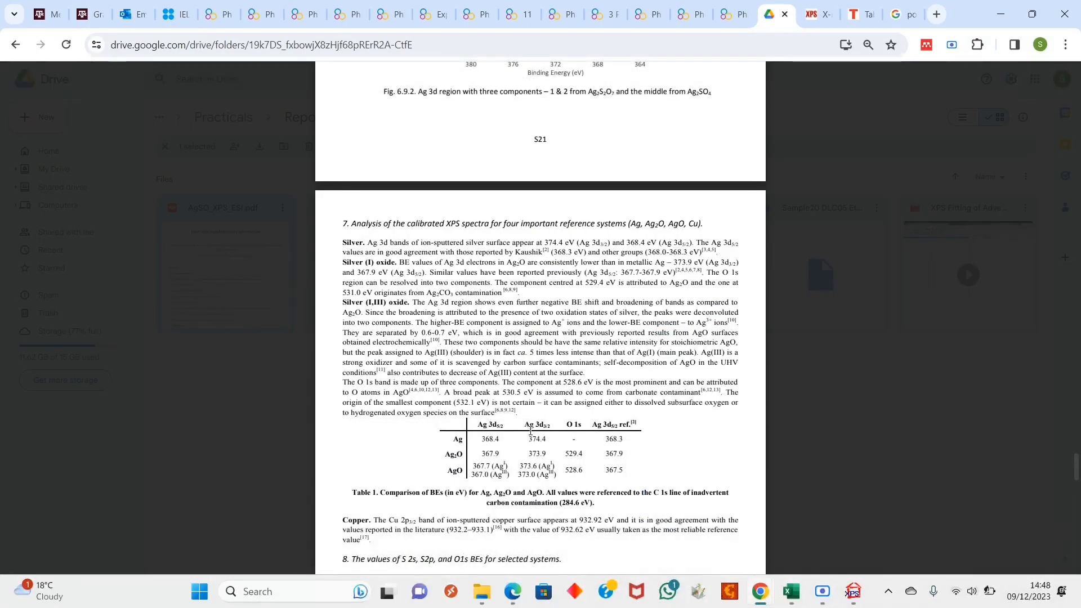
pyautogui.moveTo(523, 425); pyautogui.dragTo(551, 426)
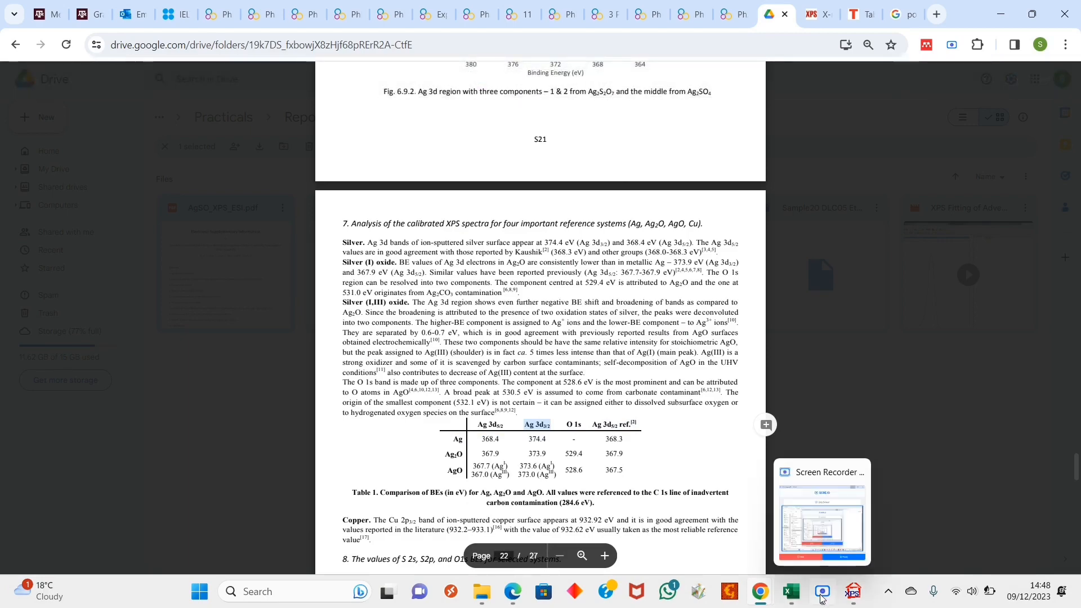
# Switch to CasaXPS and rename component B, the higher binding energy Ag 3d peak, as Ag 3d 3/2.
pyautogui.click(853, 592)
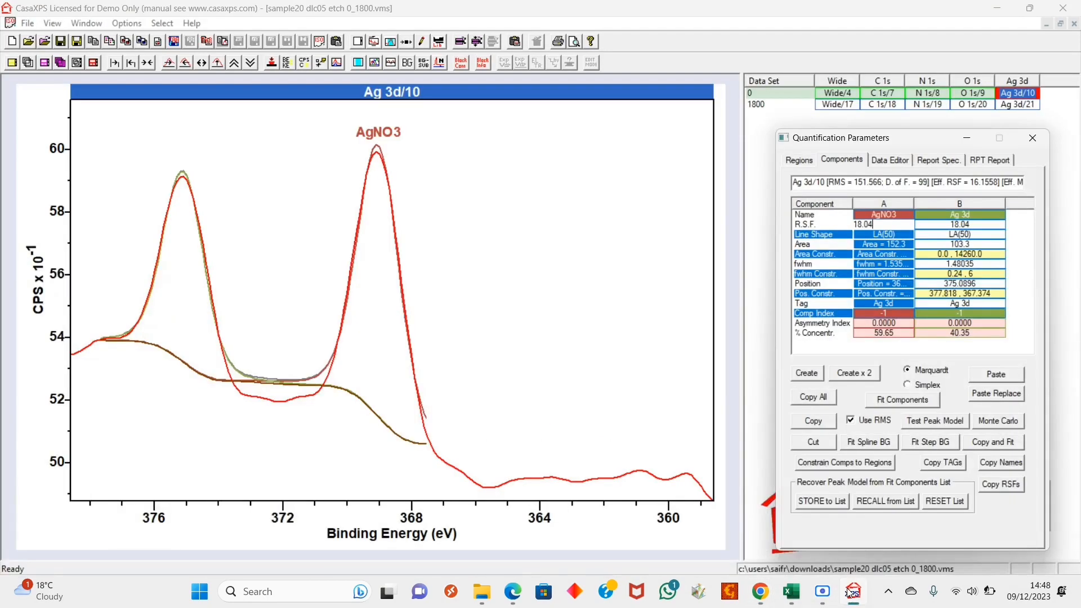
pyautogui.click(971, 211)
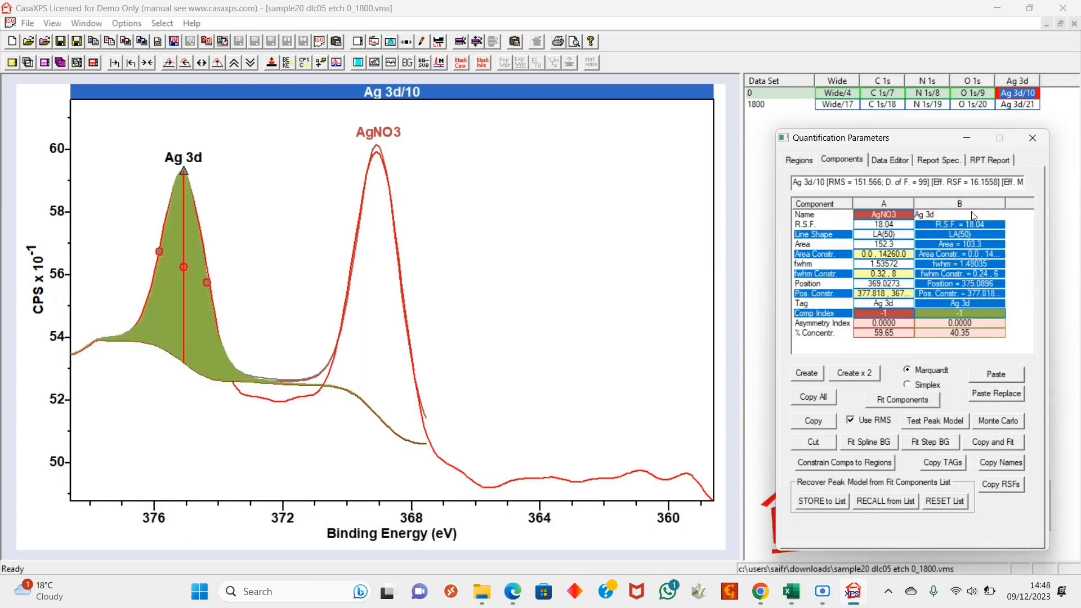
pyautogui.write('3/2')
pyautogui.press('Return')
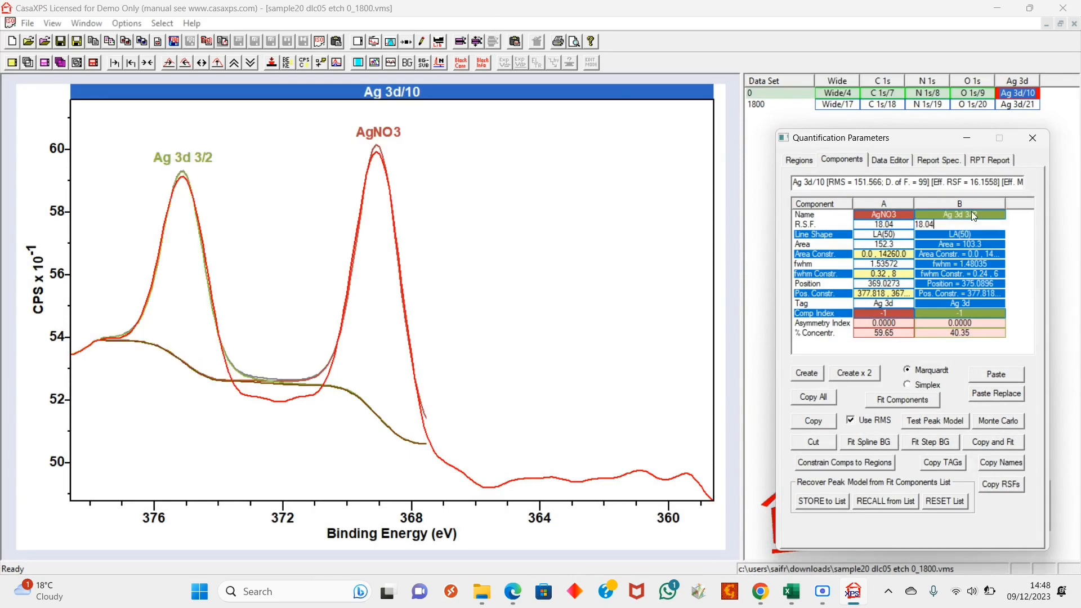
# Review the silver reference sources in Chrome, including the Thermo Fisher Table of Elements page, and minimise the browser.
pyautogui.click(765, 249)
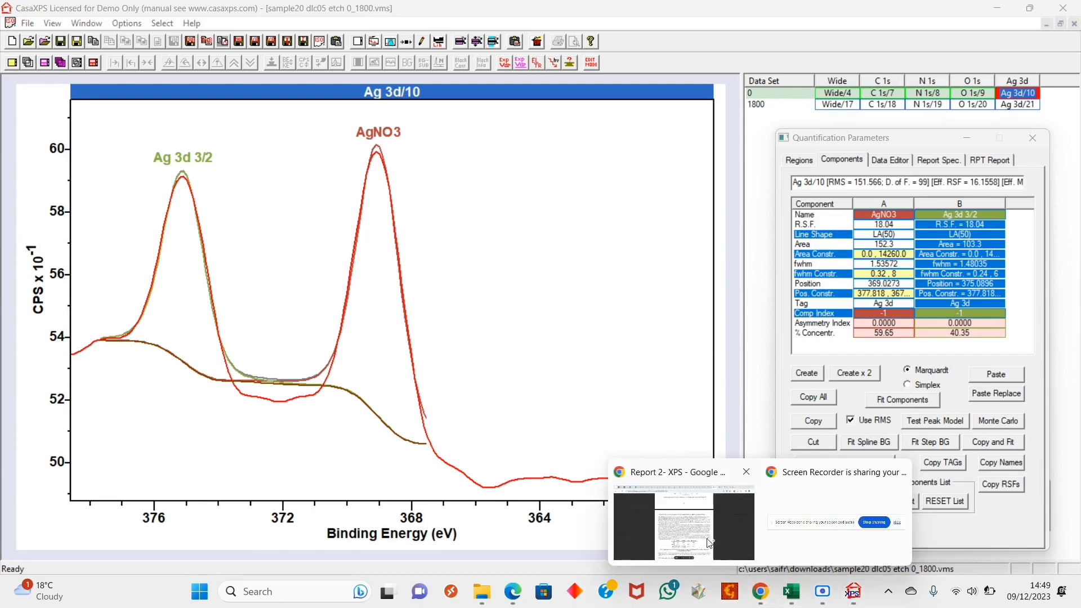
pyautogui.click(664, 518)
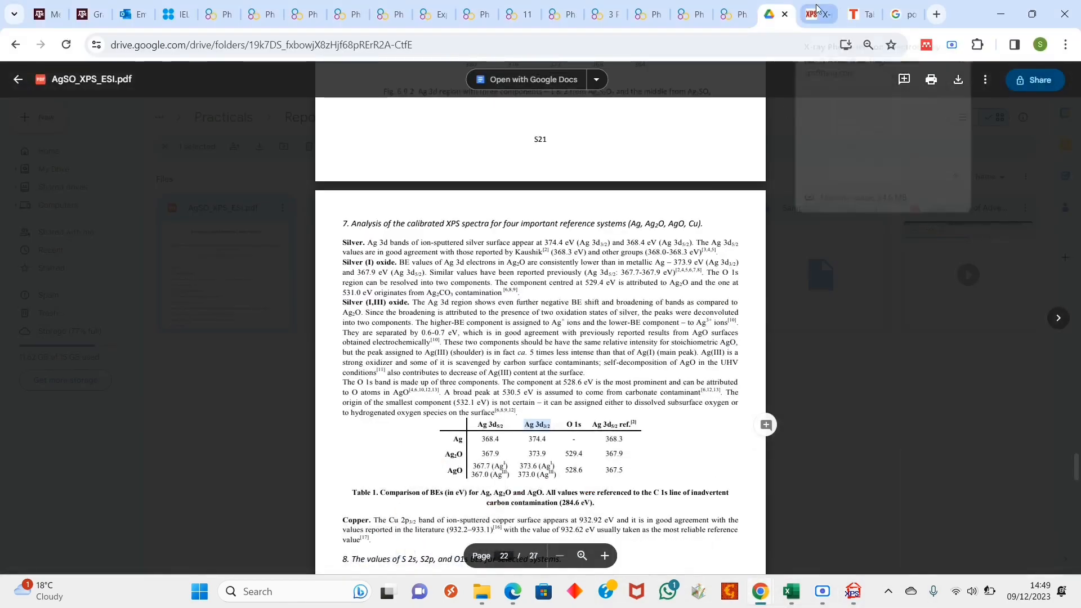
pyautogui.click(816, 6)
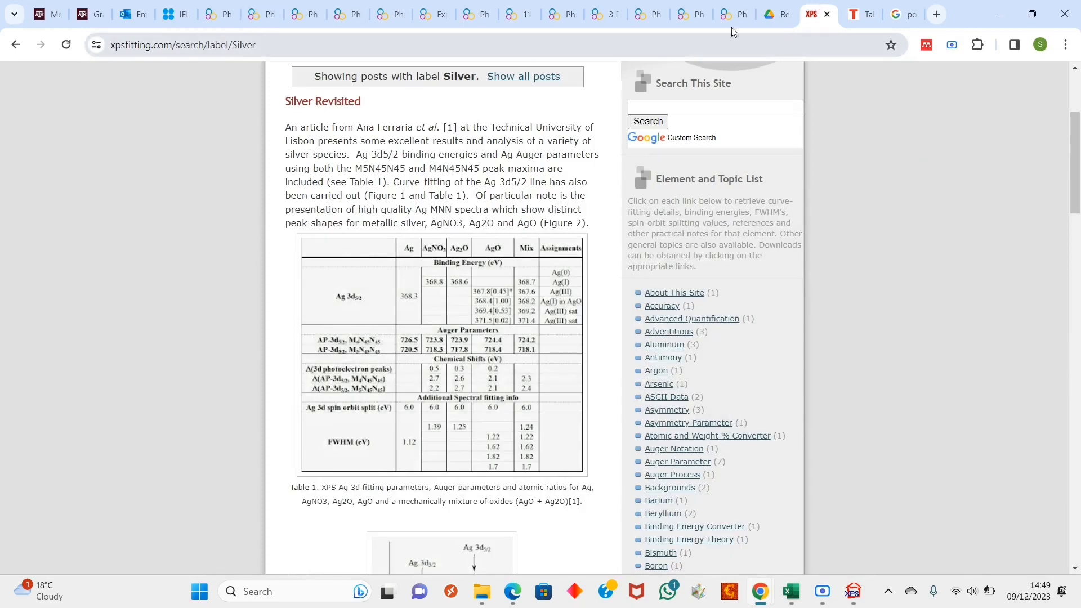
pyautogui.click(779, 19)
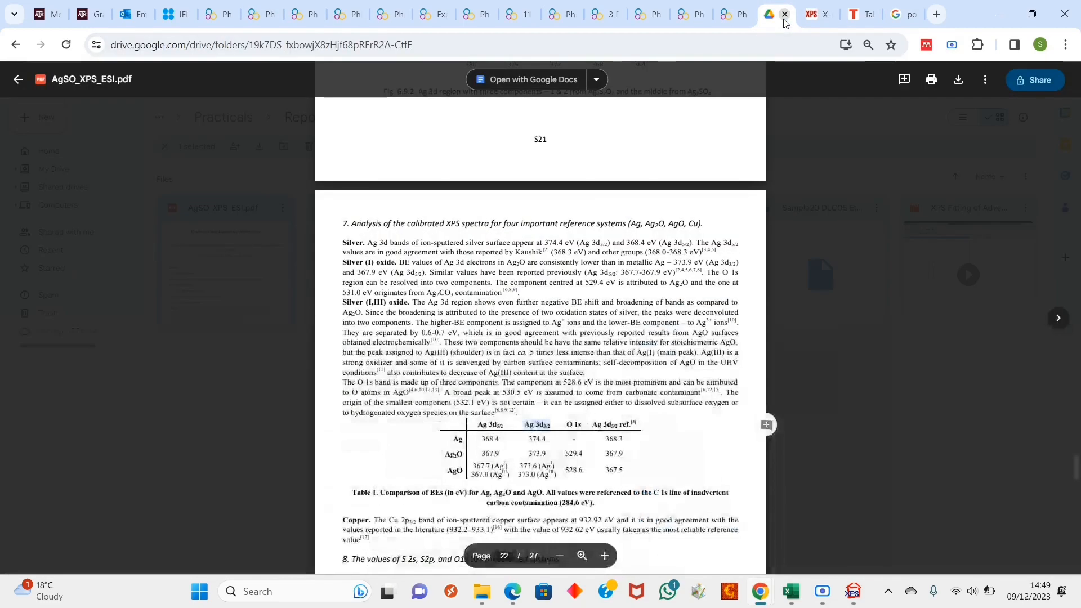
pyautogui.click(857, 17)
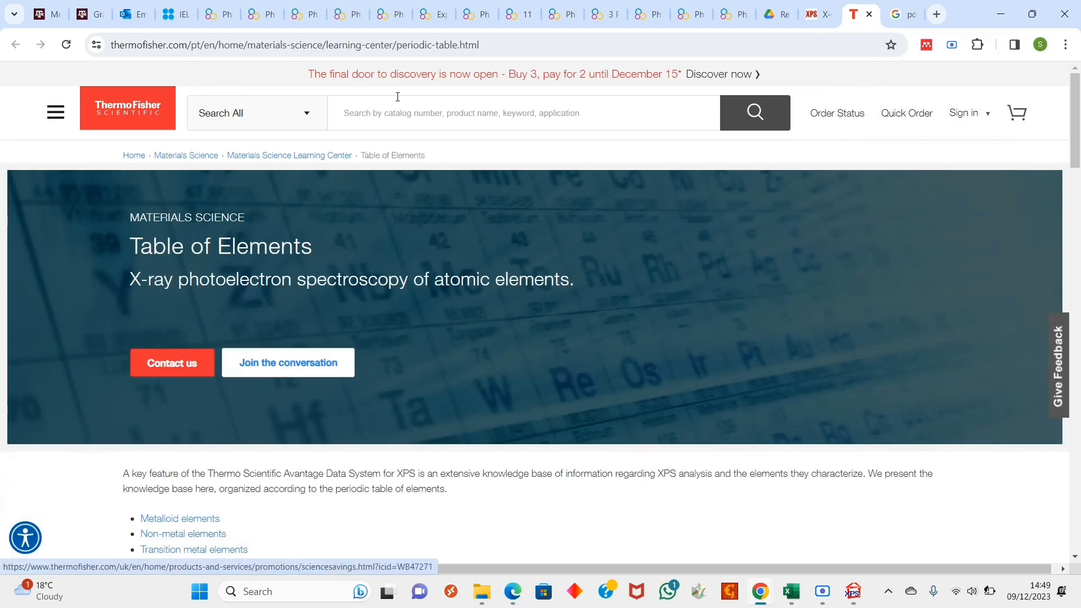
pyautogui.click(1002, 9)
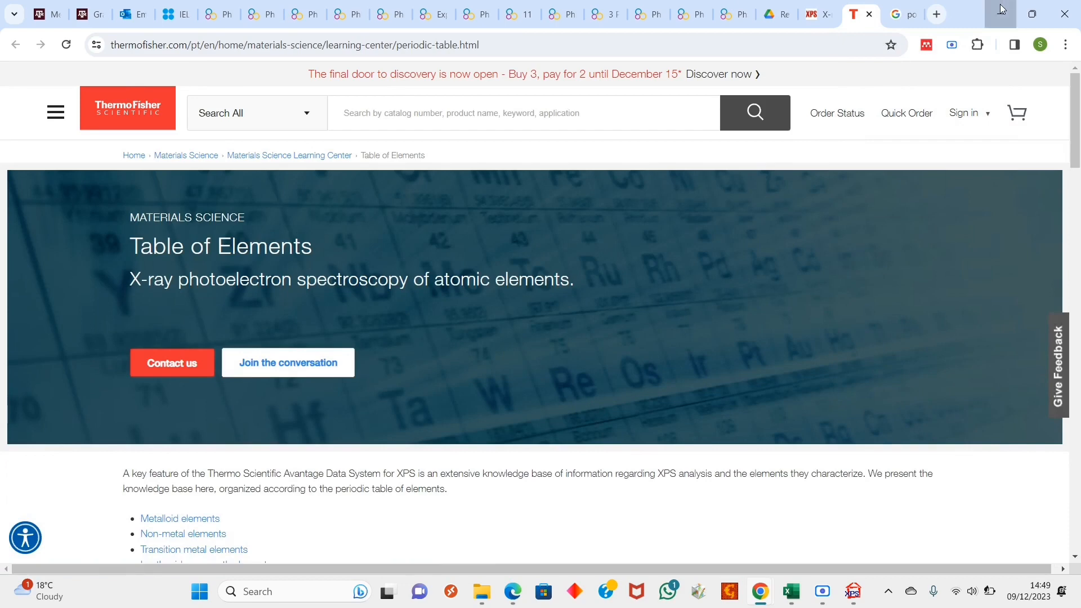